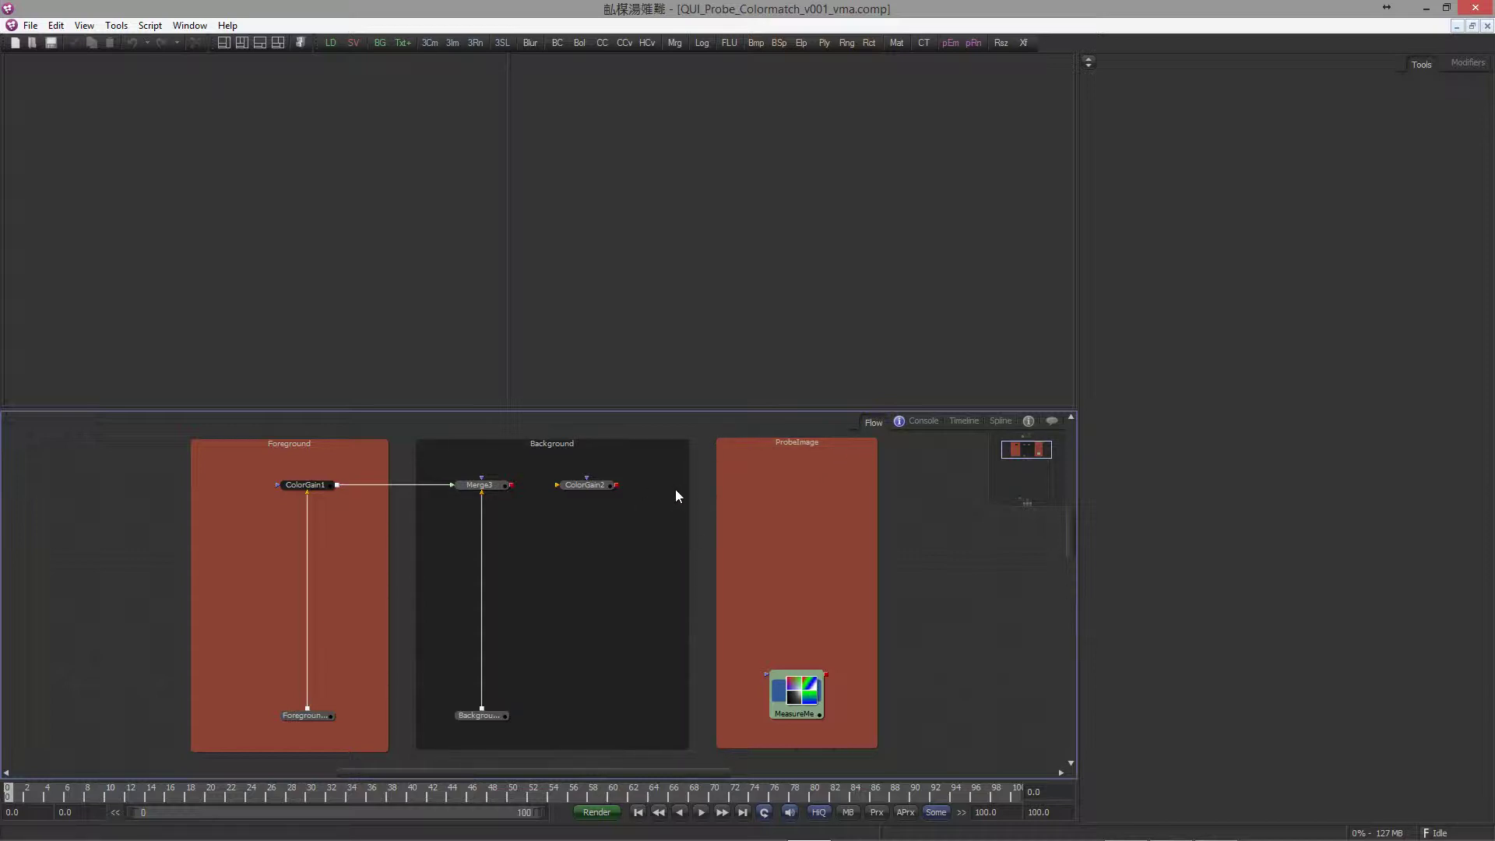
- Show Foreground_footage in the left viewer and Background_footage in the right, then play the comp
left_click_drag(701, 527, 698, 490)
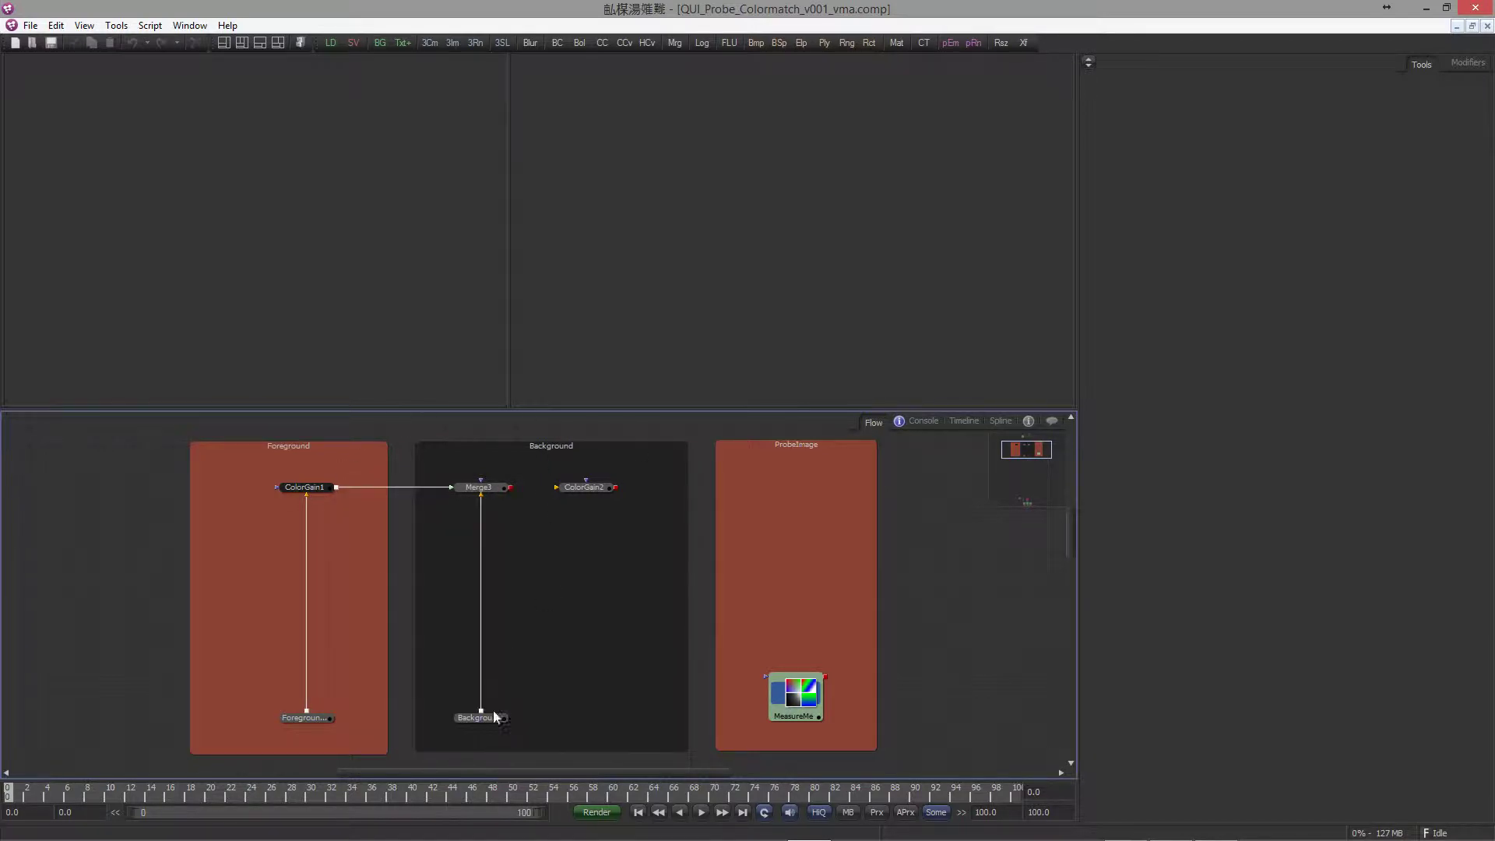
left_click_drag(495, 726, 604, 366)
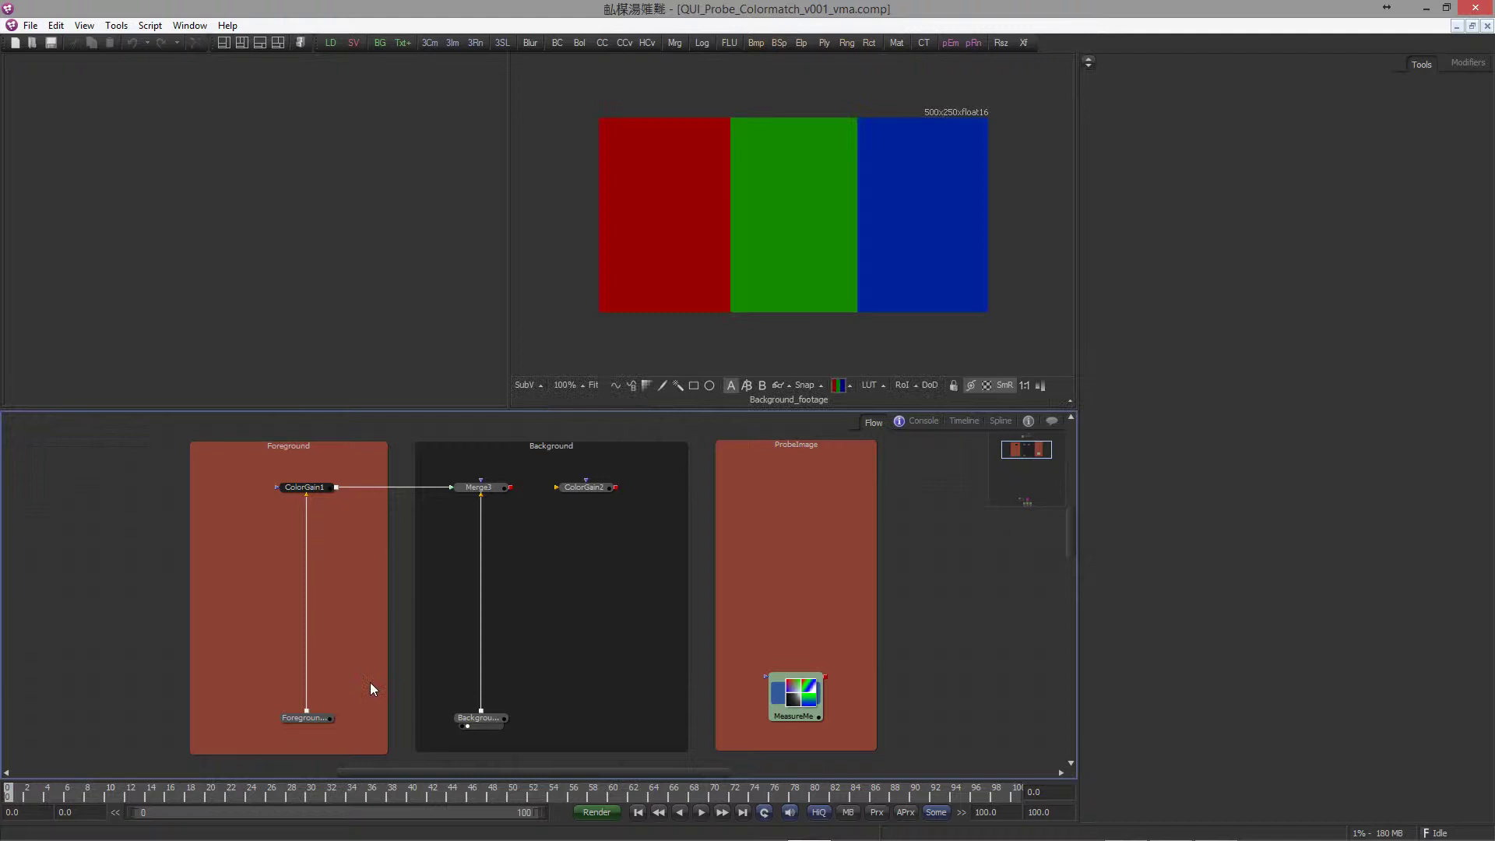
left_click_drag(305, 717, 257, 206)
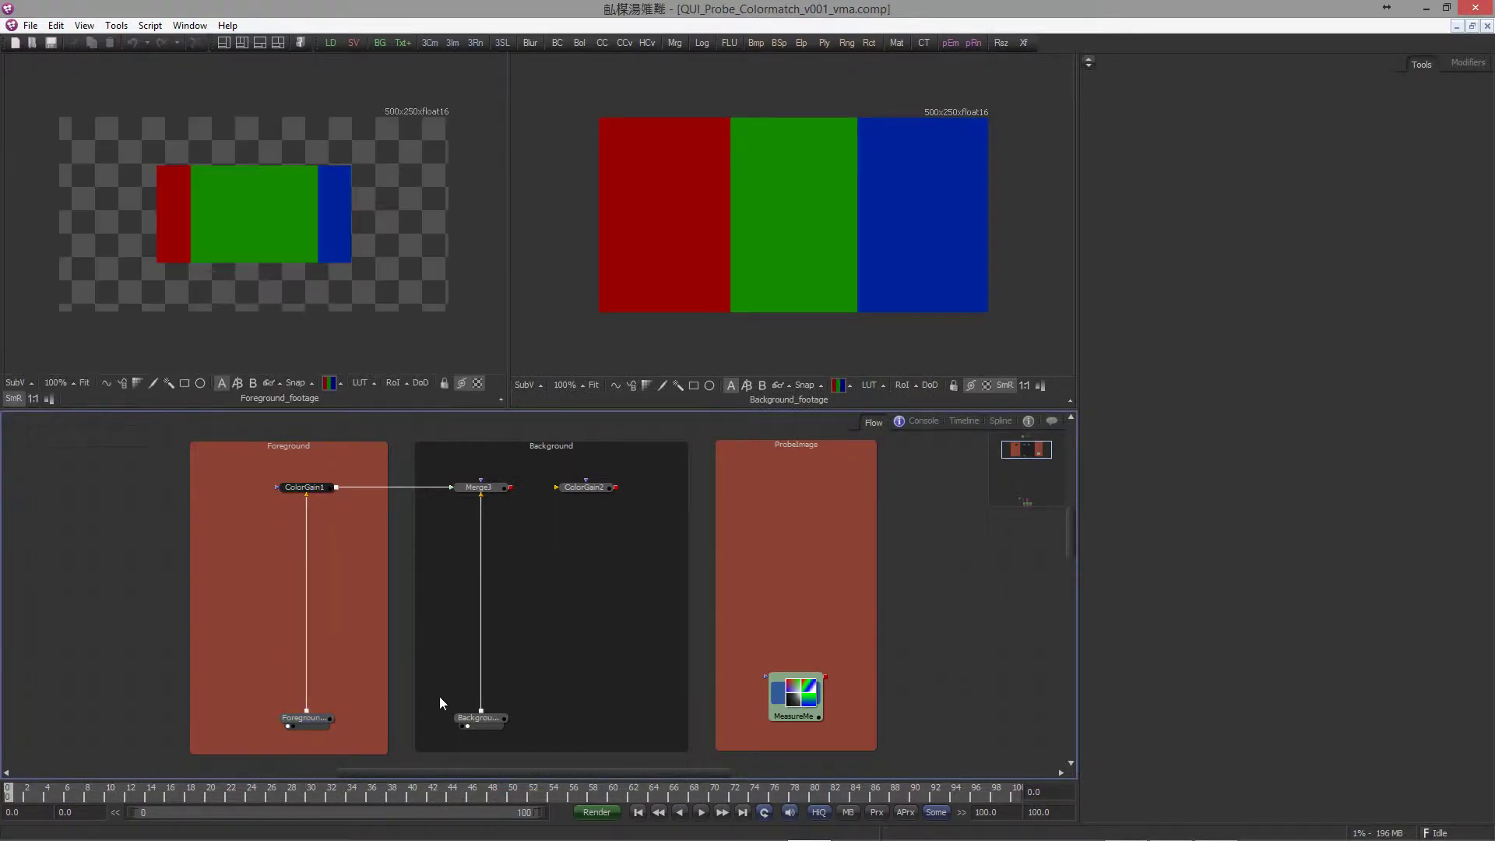
left_click(695, 813)
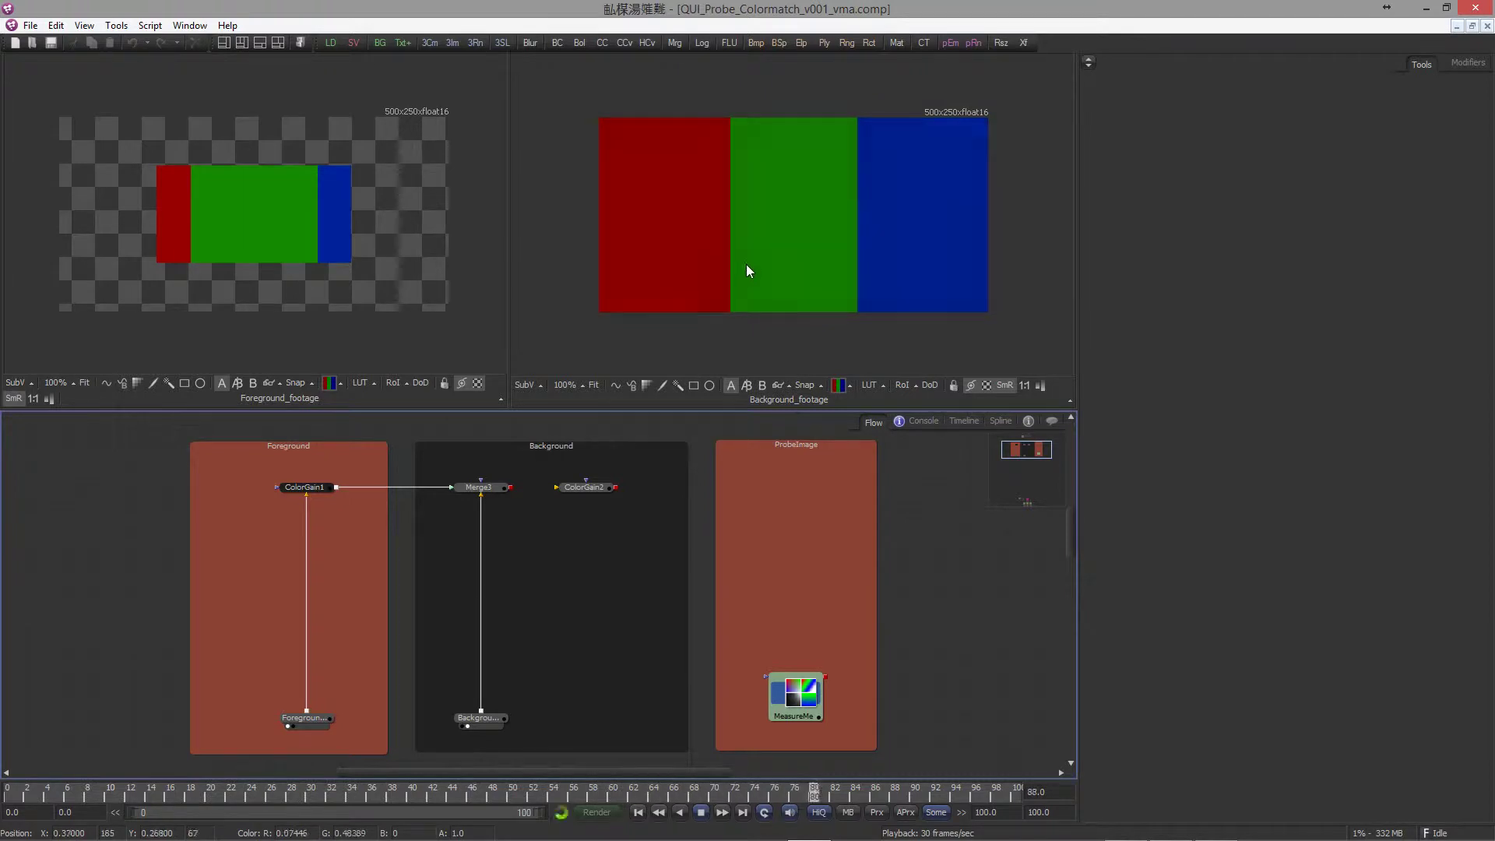
left_click(240, 246)
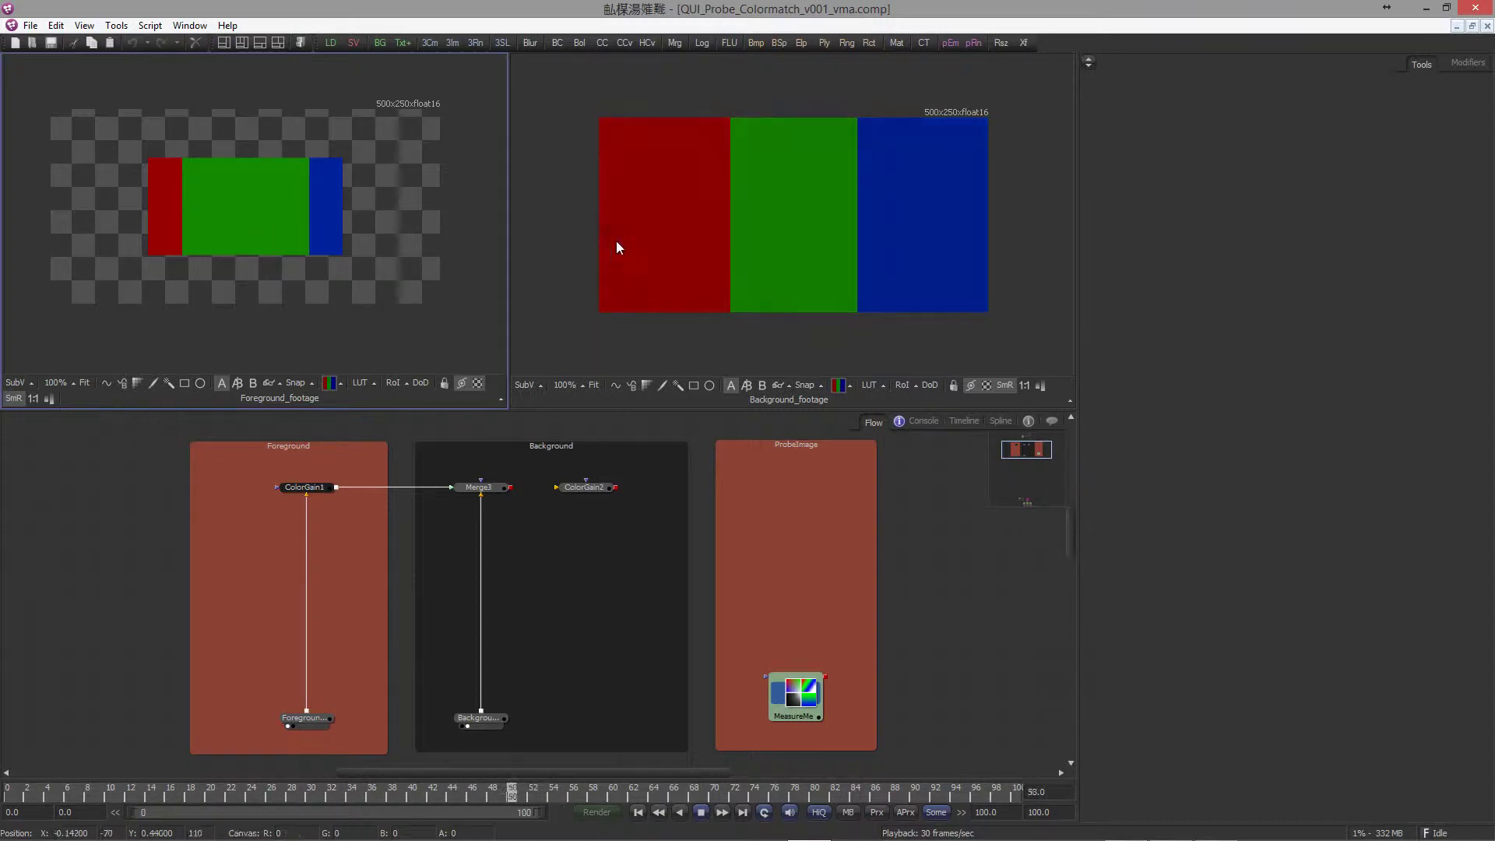
- View Merge3 in the left viewer, play the comp, and load ColorGain1's MeasureMe gain expressions
left_click_drag(478, 487, 378, 286)
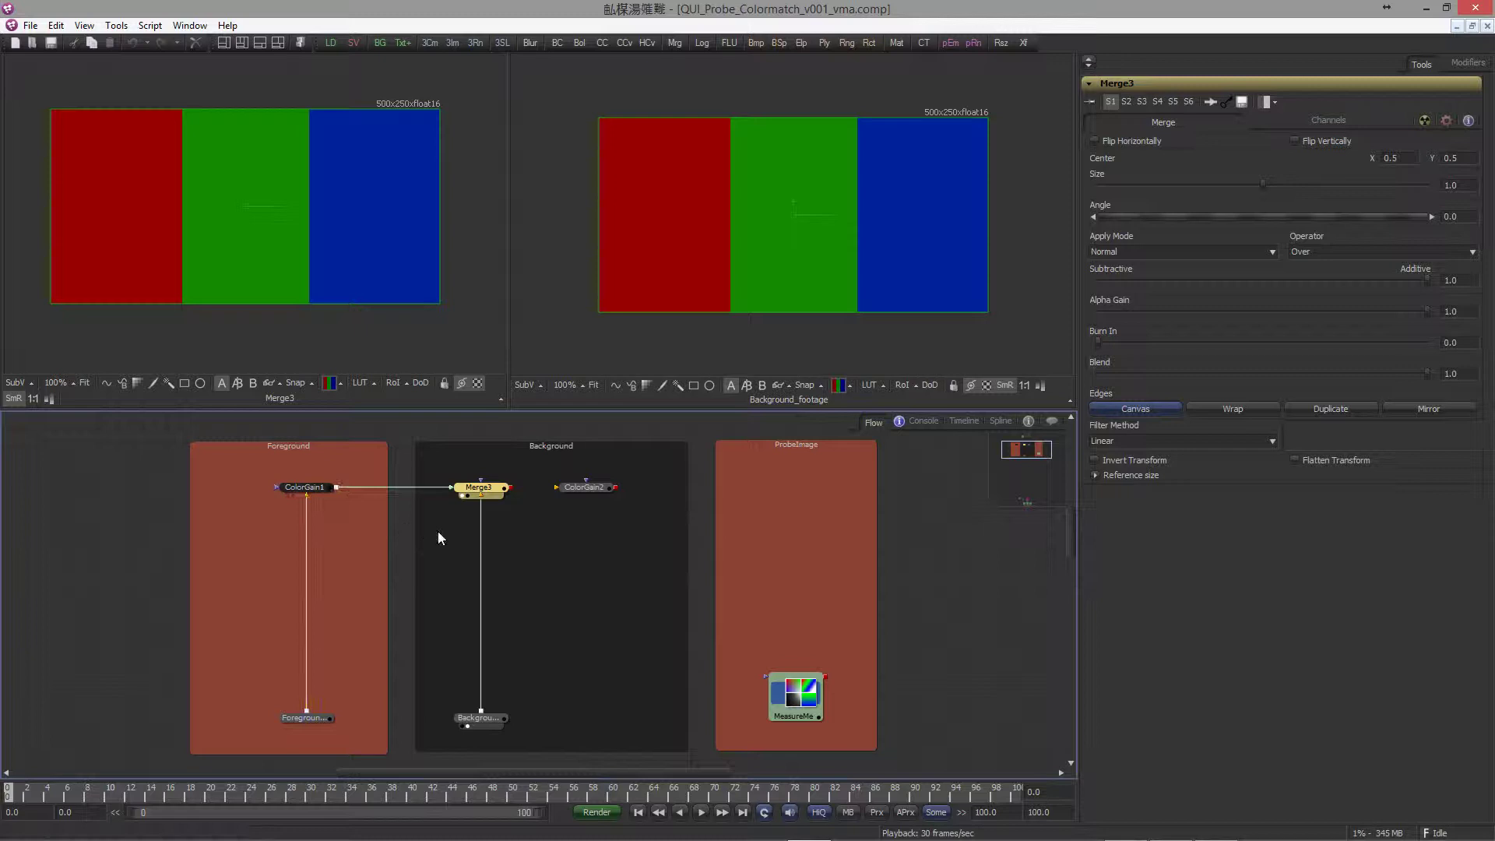
key("space")
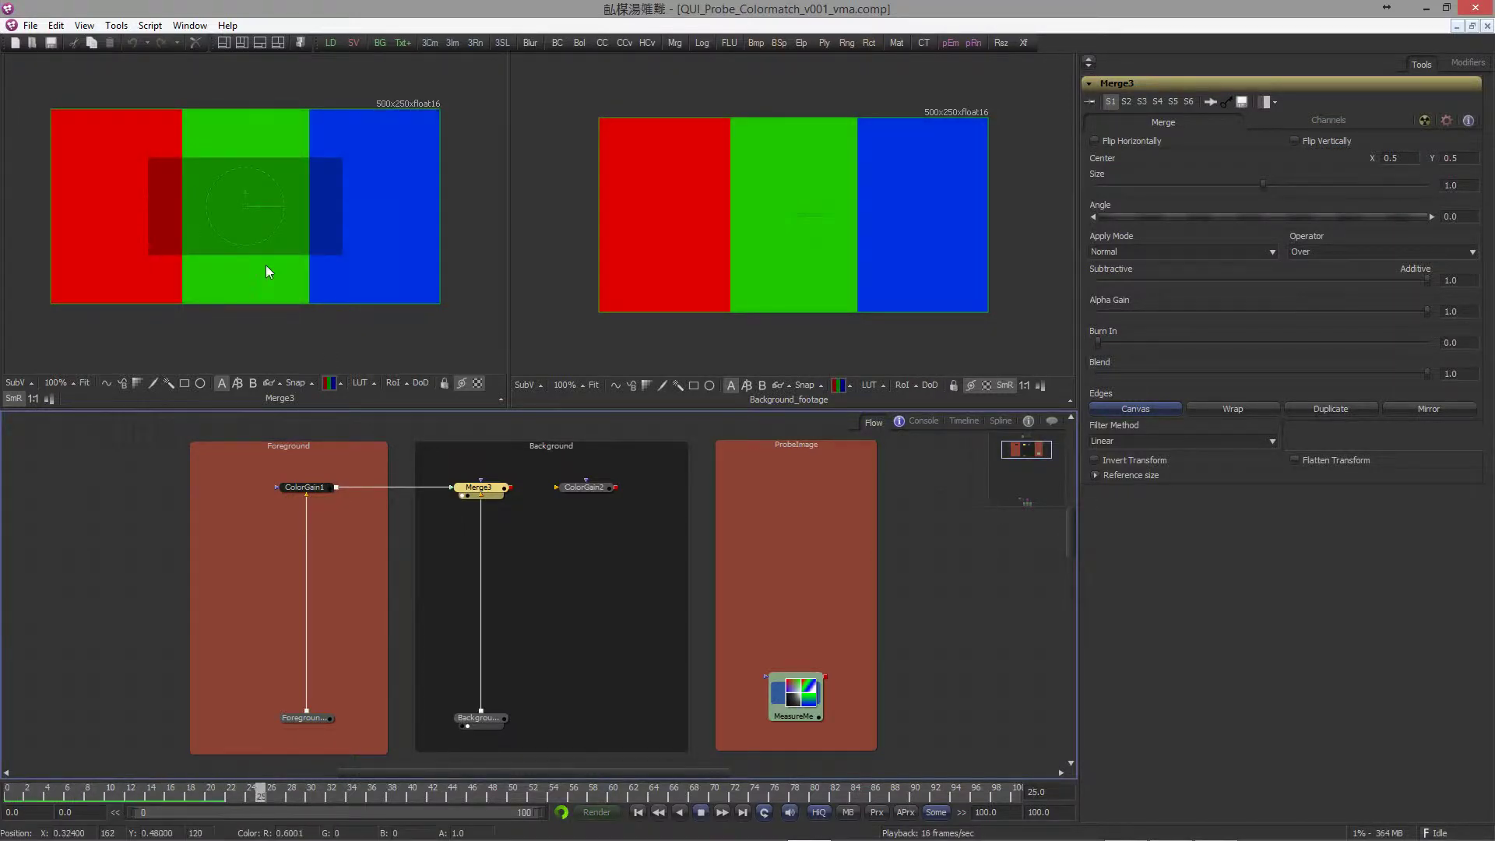
left_click(318, 488)
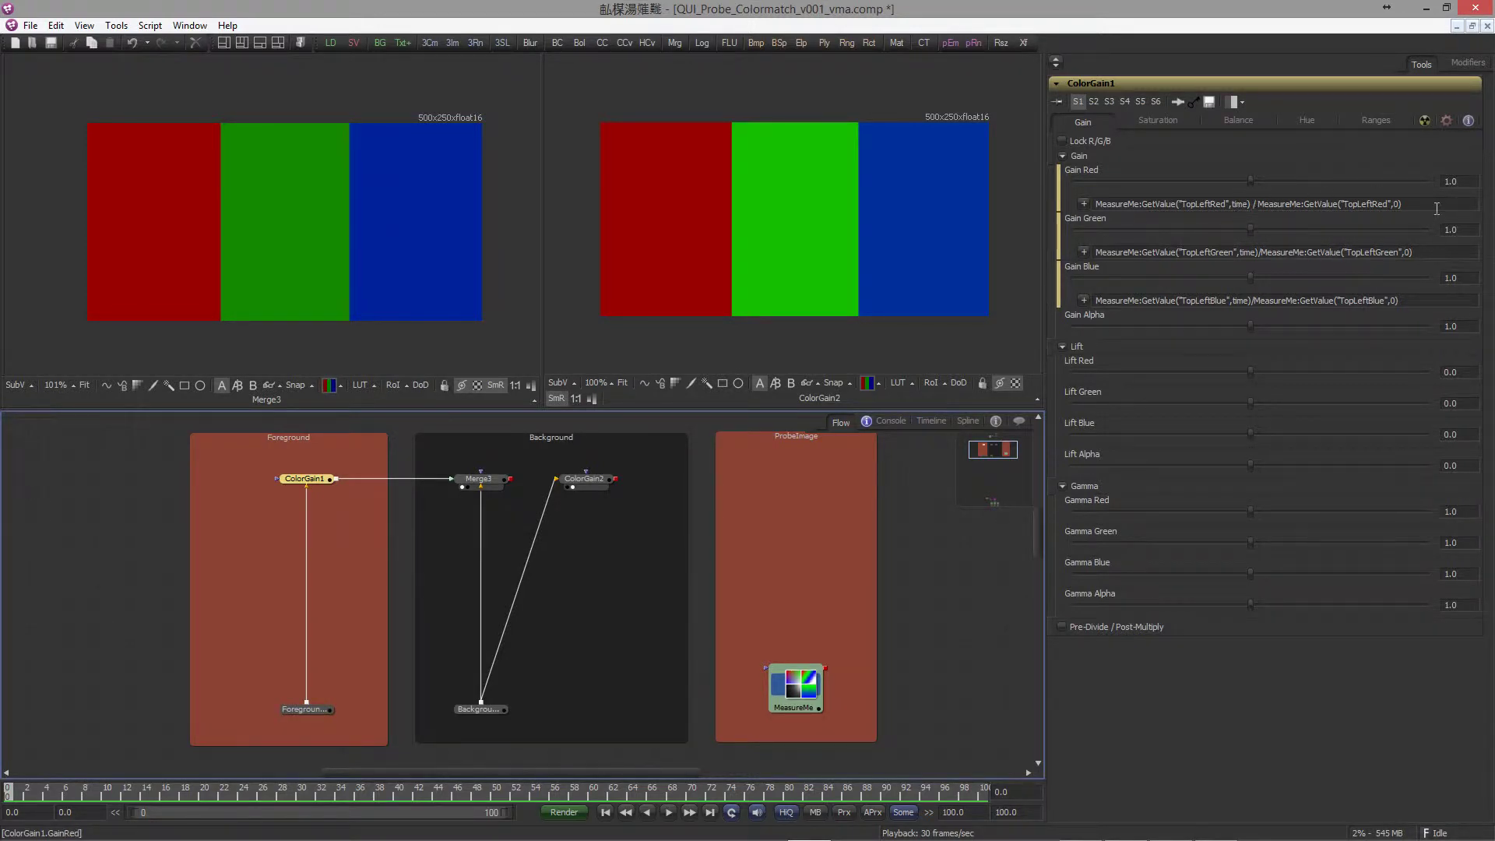
- Highlight ColorGain1's Gain expression text, then load the MeasureMe probe node's controls
left_click_drag(1437, 208, 1090, 204)
left_click_drag(1425, 253, 1040, 265)
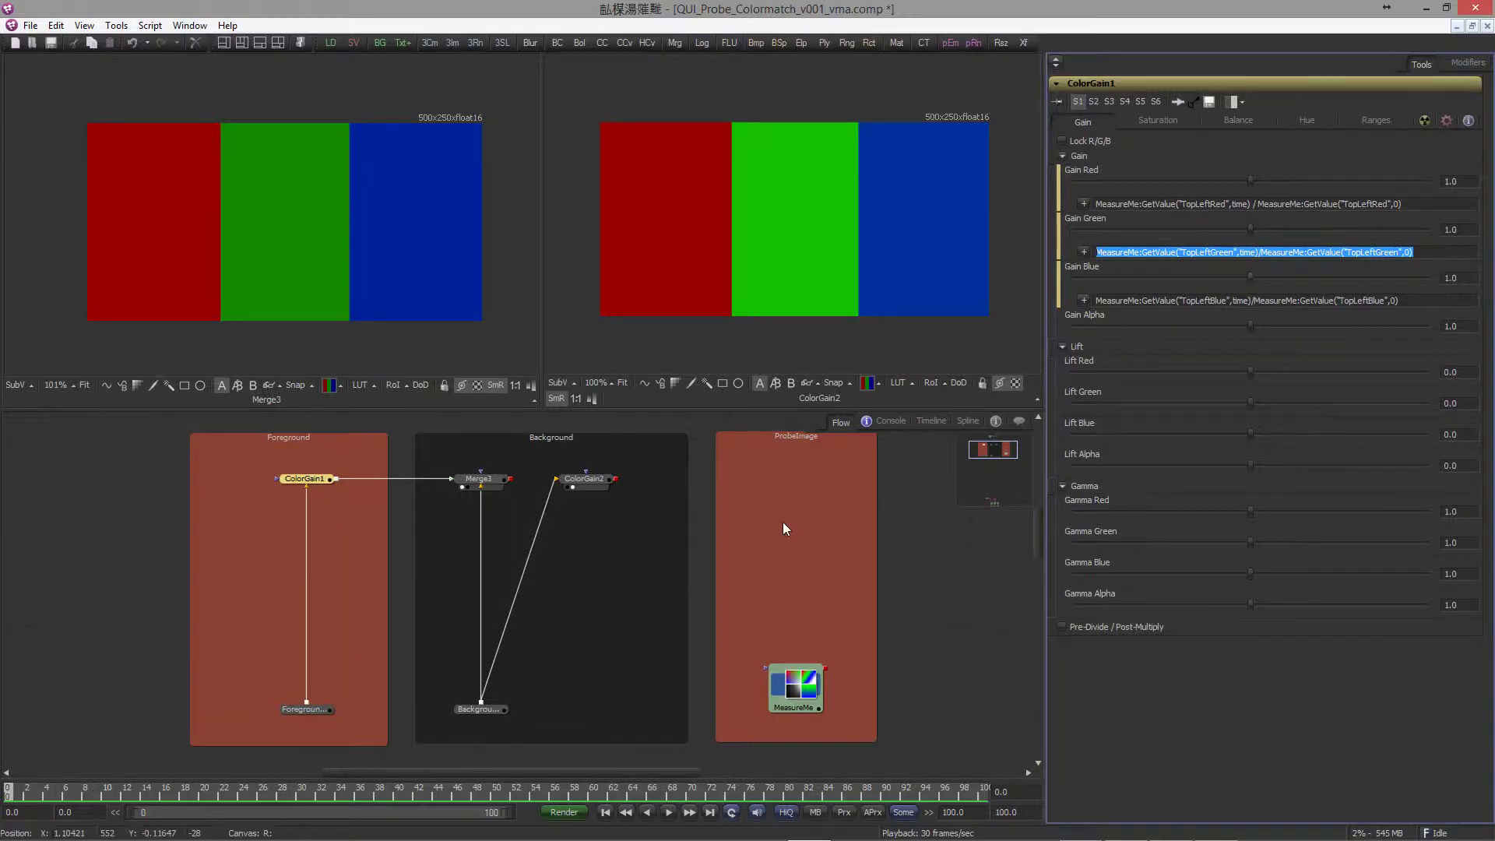
left_click(795, 685)
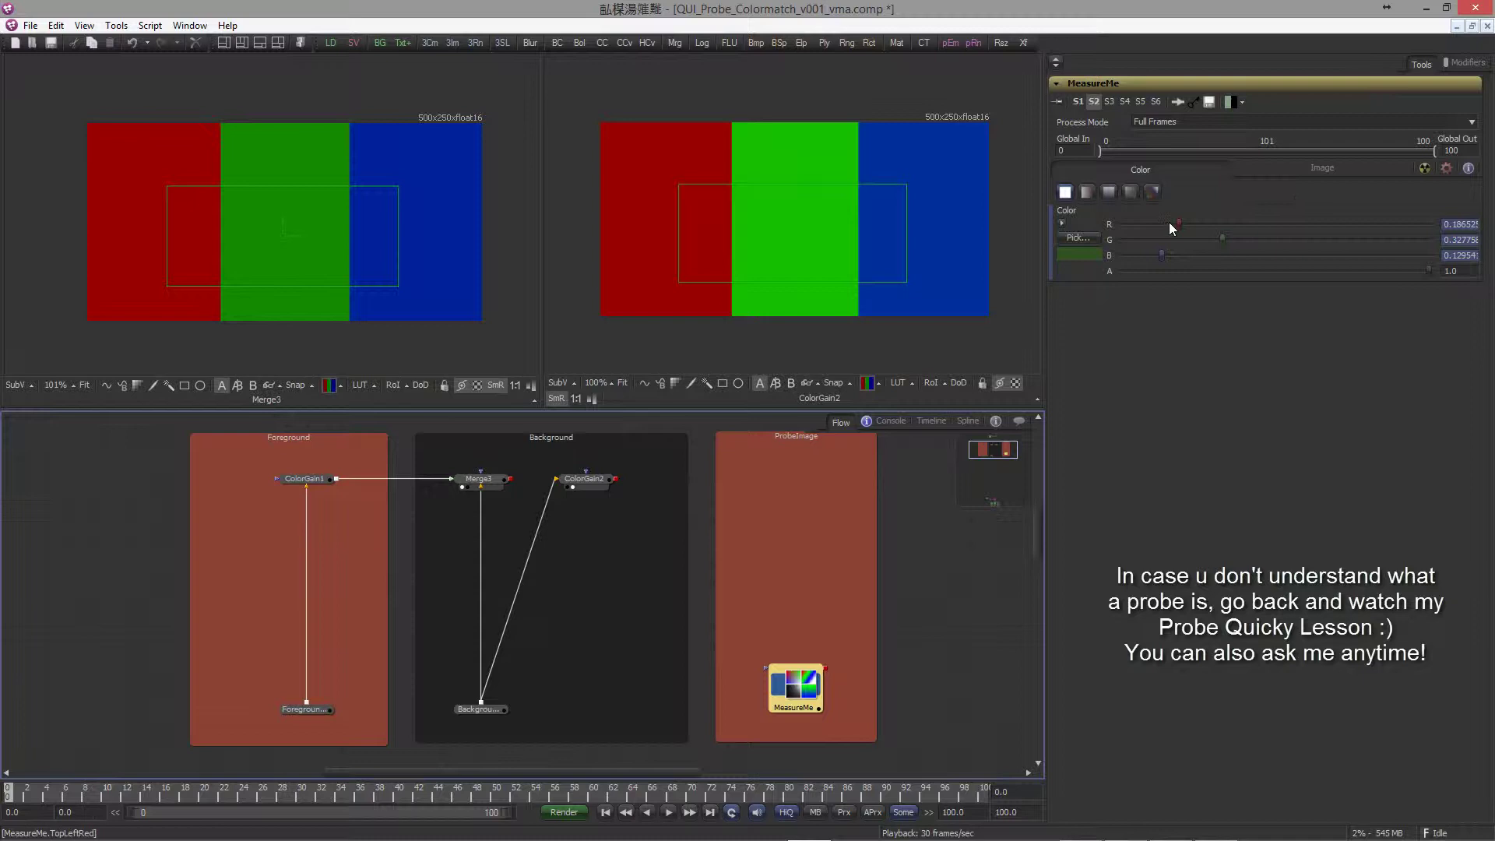
- In MeasureMe's Modifiers controls, set Image To Probe to Background_footage
left_click(1468, 64)
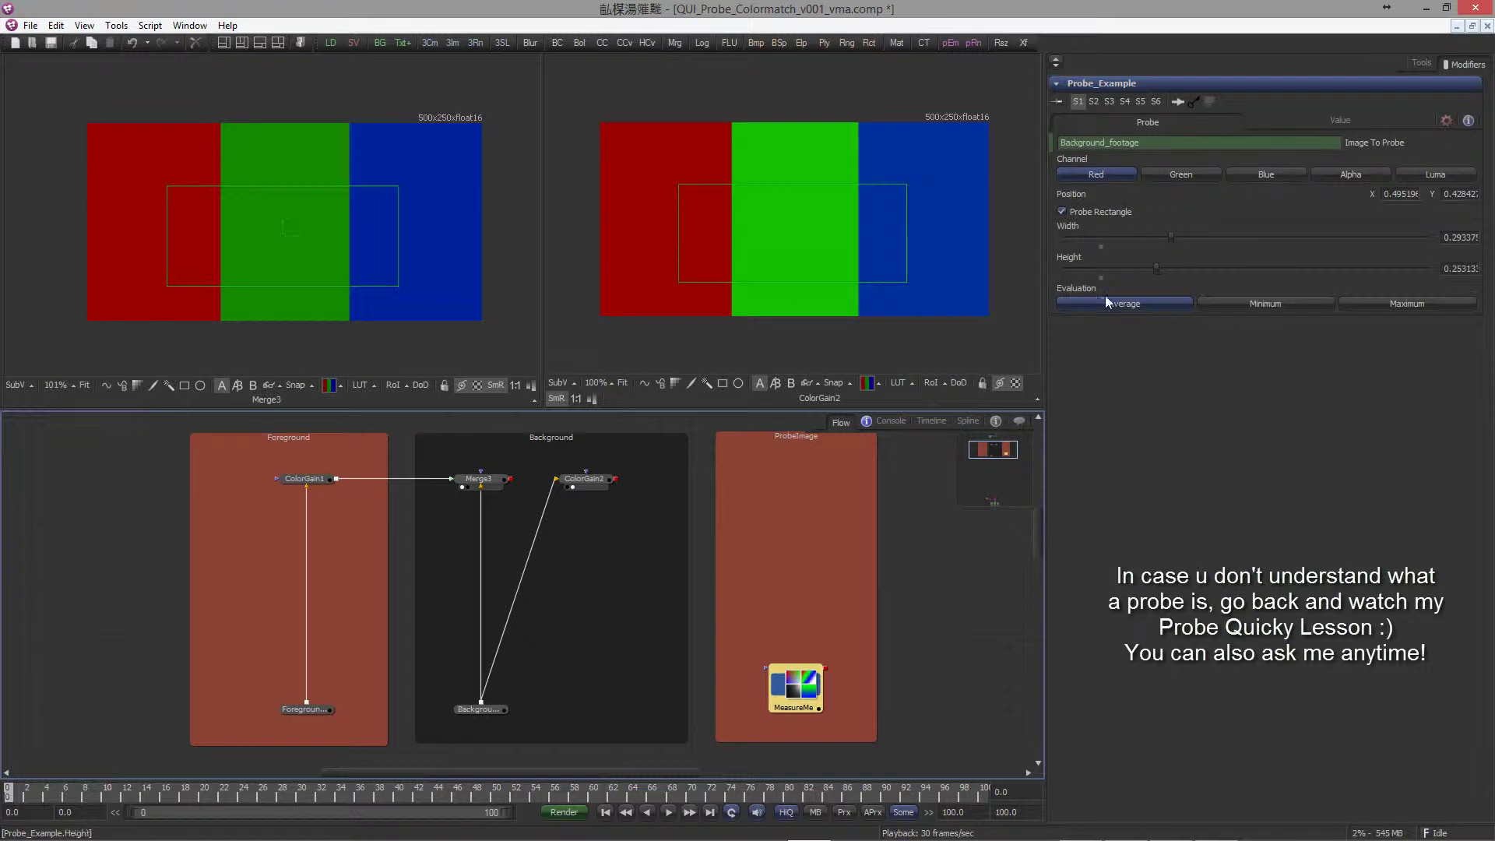
double_click(1158, 145)
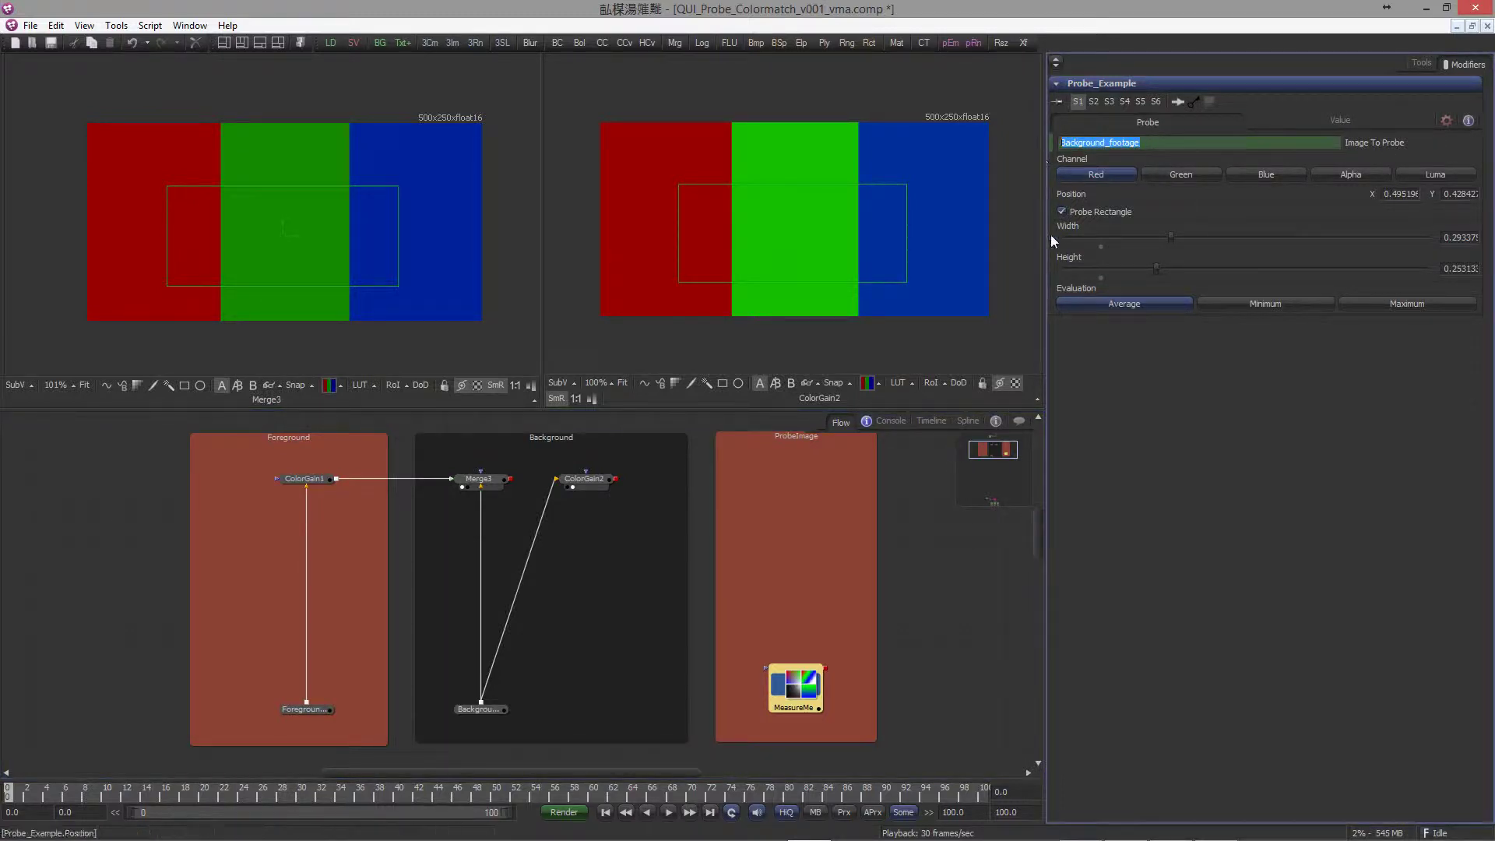
left_click(496, 711)
left_click_drag(497, 711, 1085, 156)
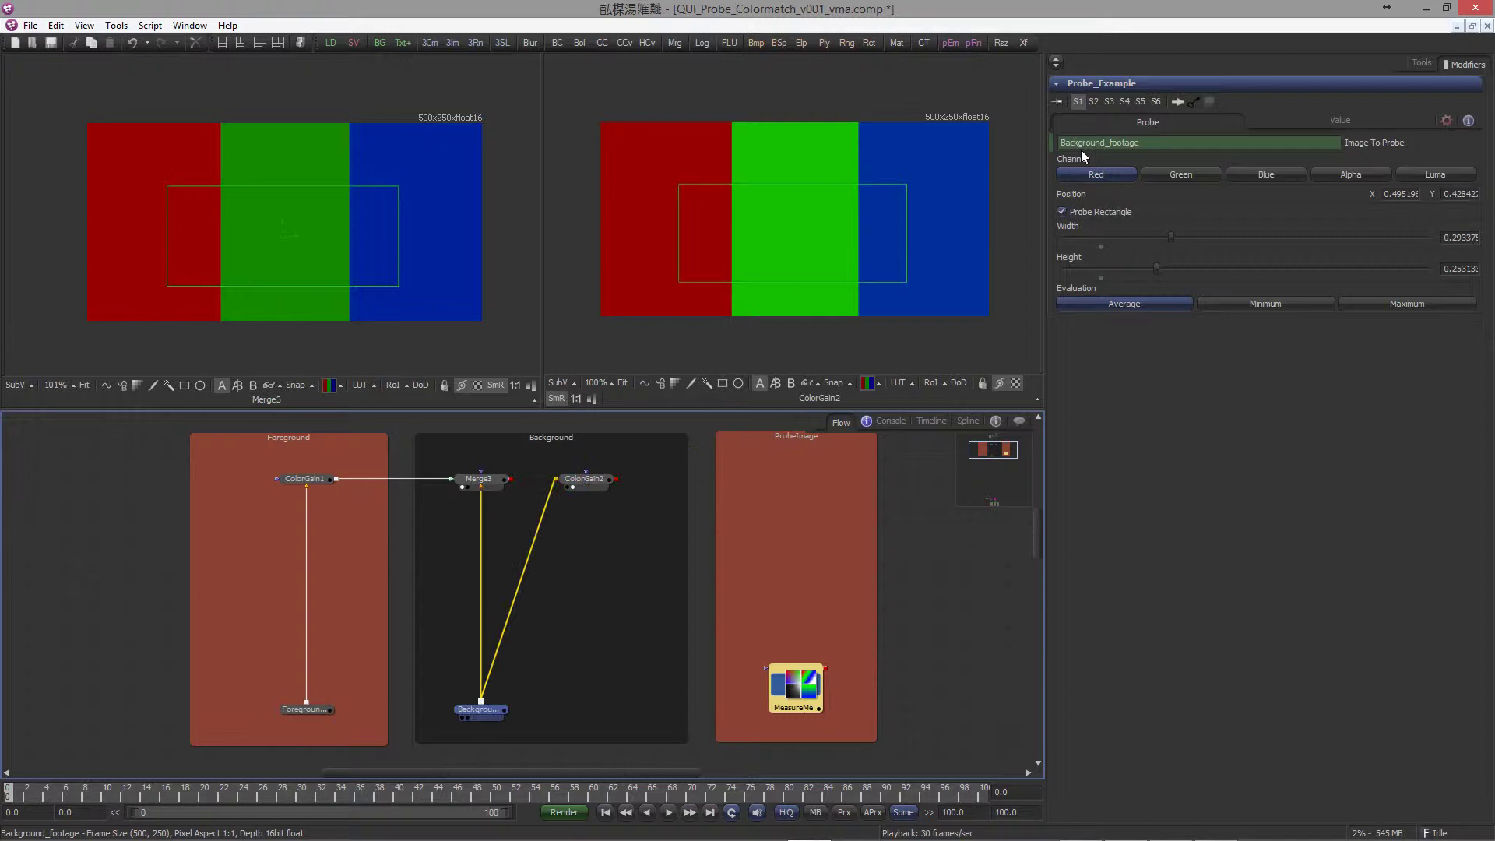
double_click(1161, 140)
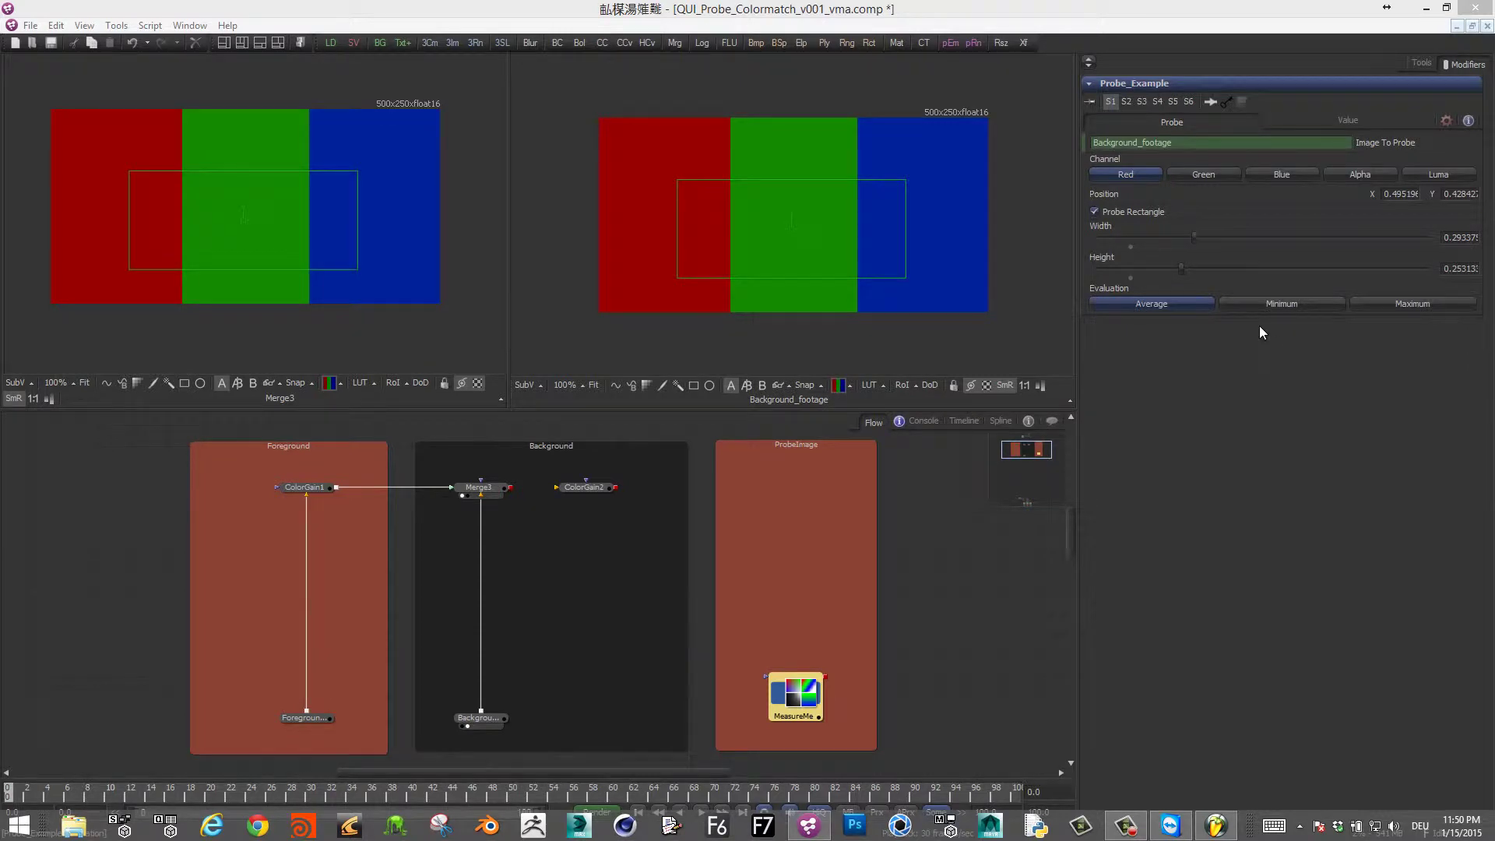
- On ColorGain1, highlight MeasureMe, time and TopLeftRed in the Gain Red expression
left_click(314, 487)
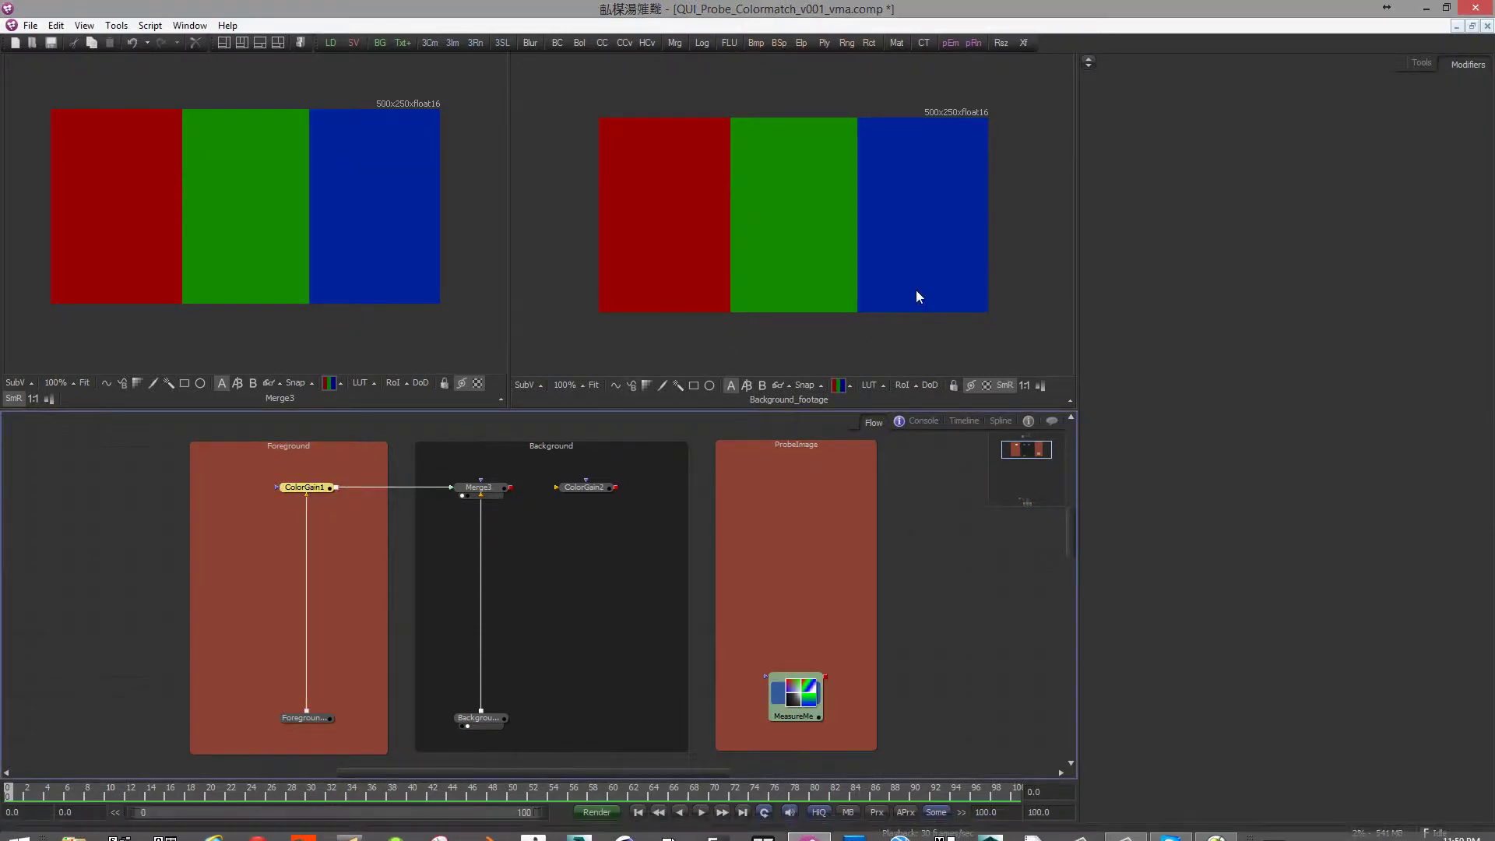
left_click(1418, 65)
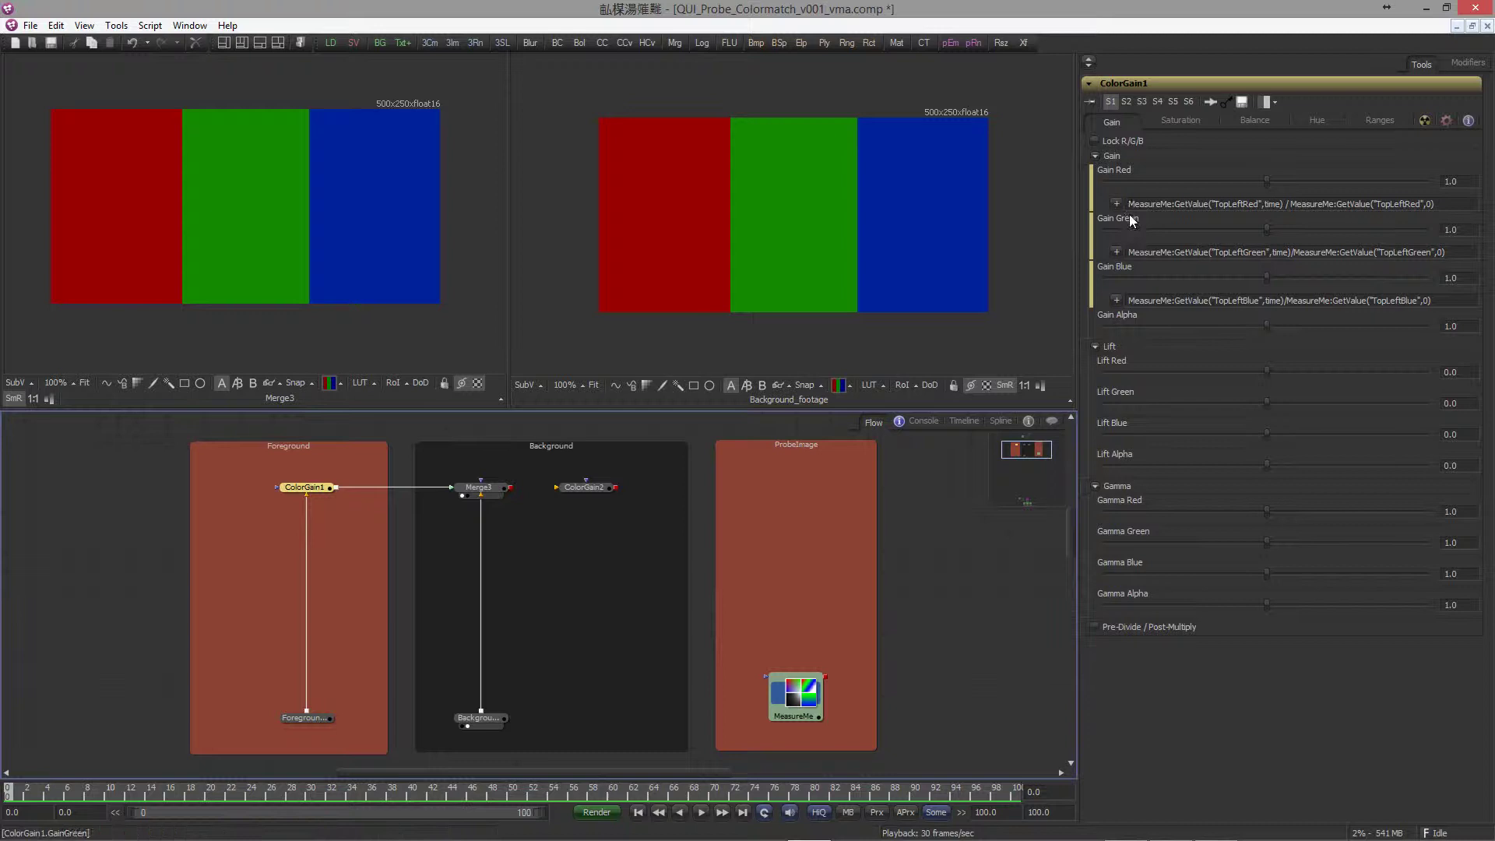
double_click(1167, 204)
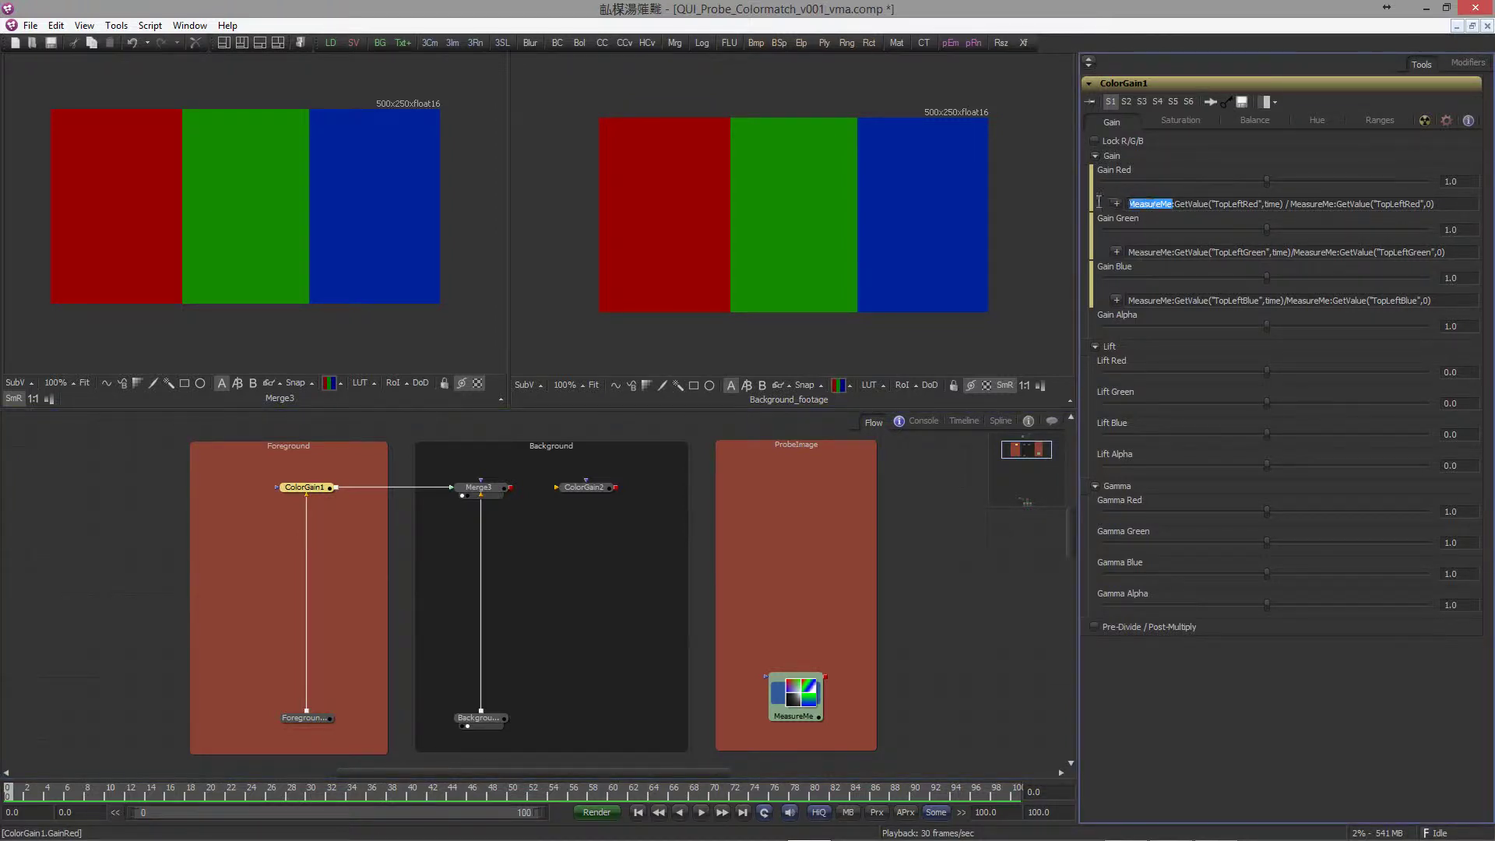
double_click(1264, 203)
double_click(1265, 203)
left_click_drag(1259, 203, 1205, 204)
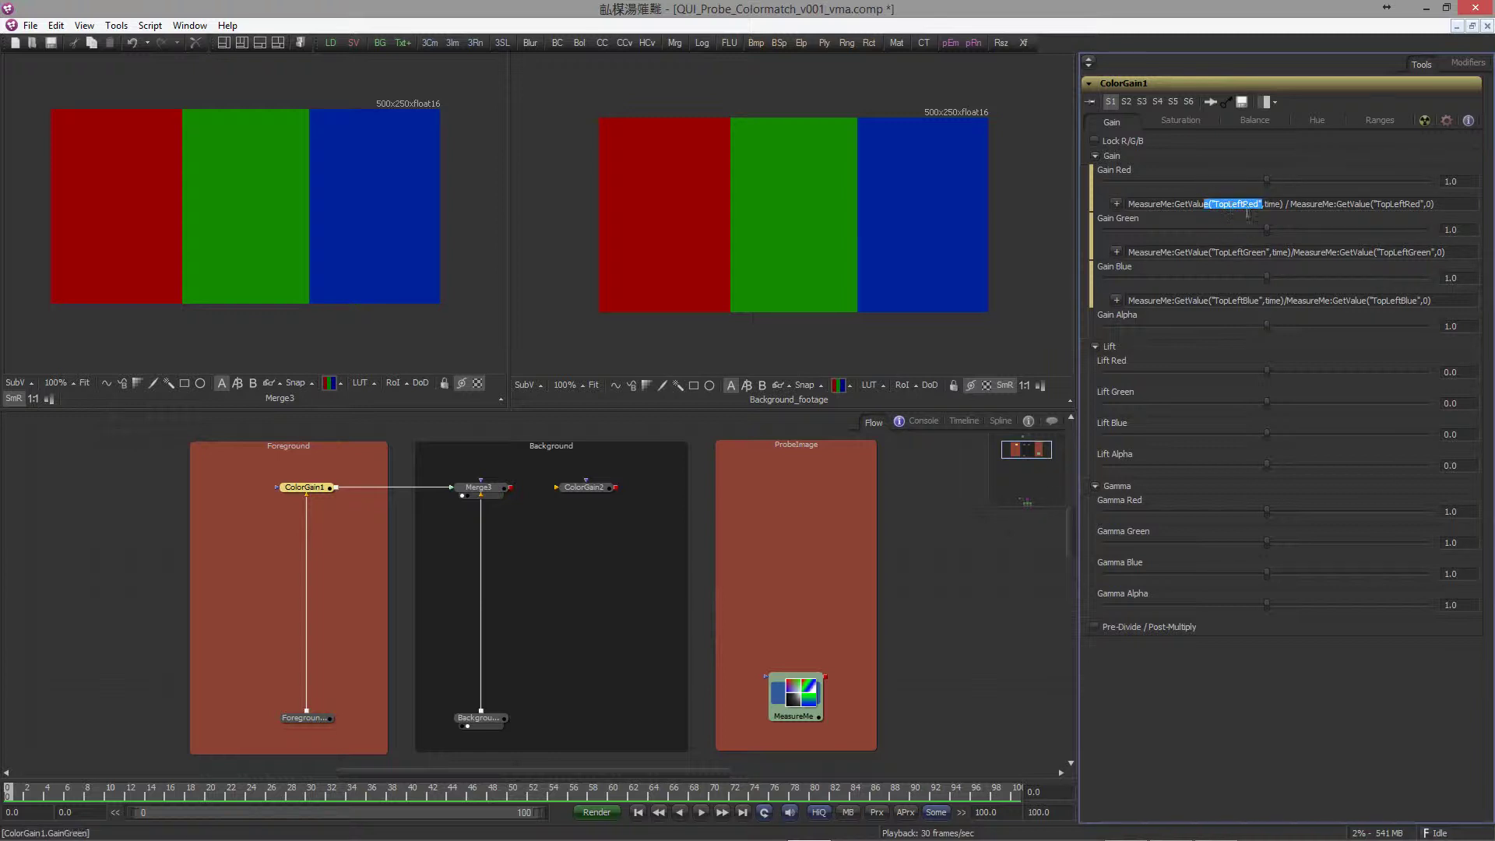
- Compare Gain Red's current-frame and frame-0 GetValue calls, then play and stop the comp
left_click(1285, 205)
key("ctrl+shift+Left")
key("ctrl+shift+Left")
key("ctrl+shift+Left")
key("ctrl+shift+Left")
key("ctrl+shift+Left")
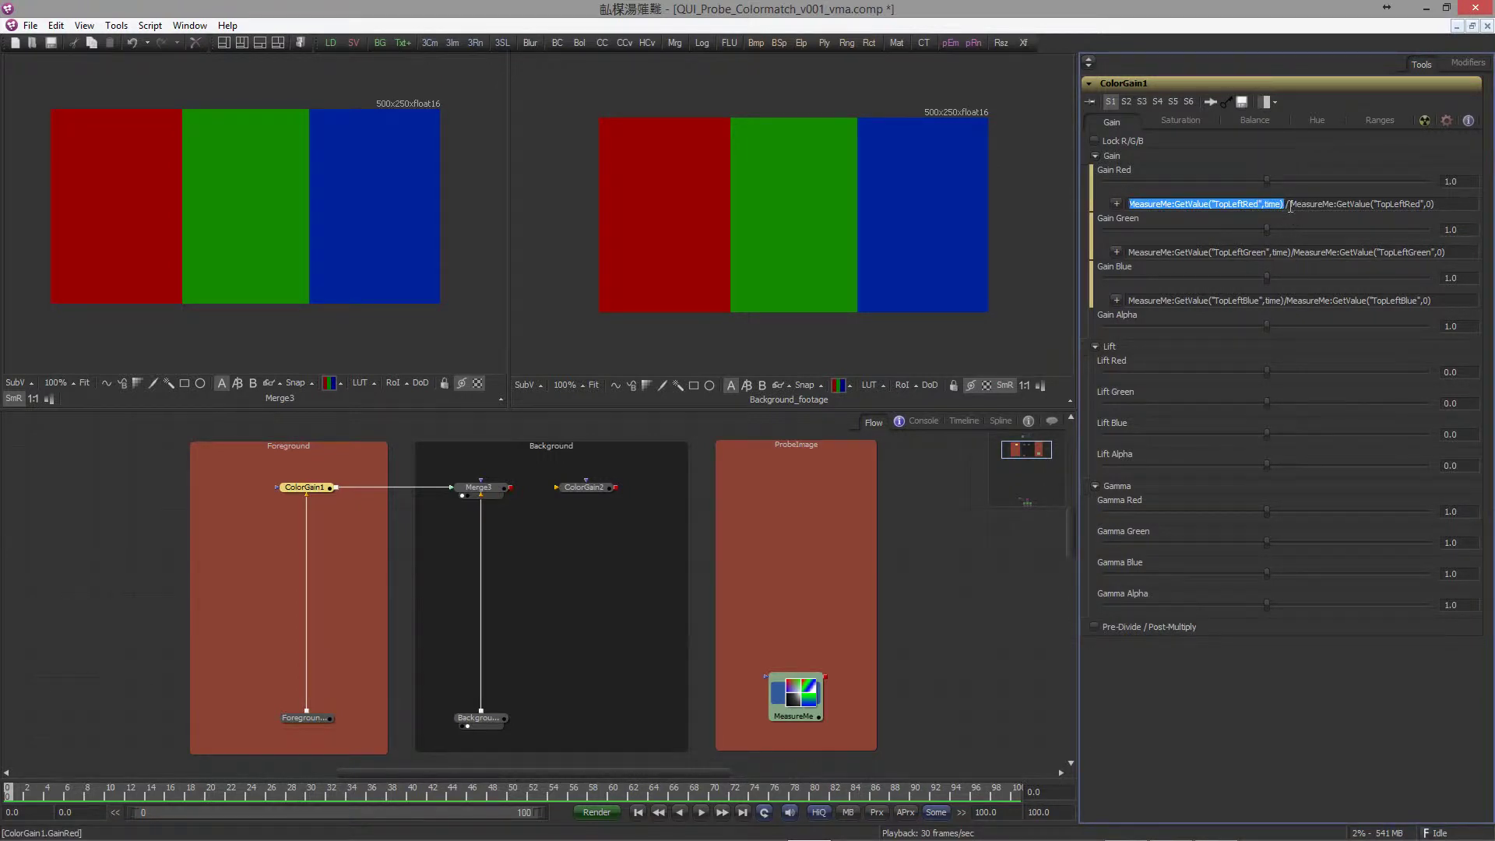
left_click_drag(1287, 205, 1428, 204)
left_click(1429, 204)
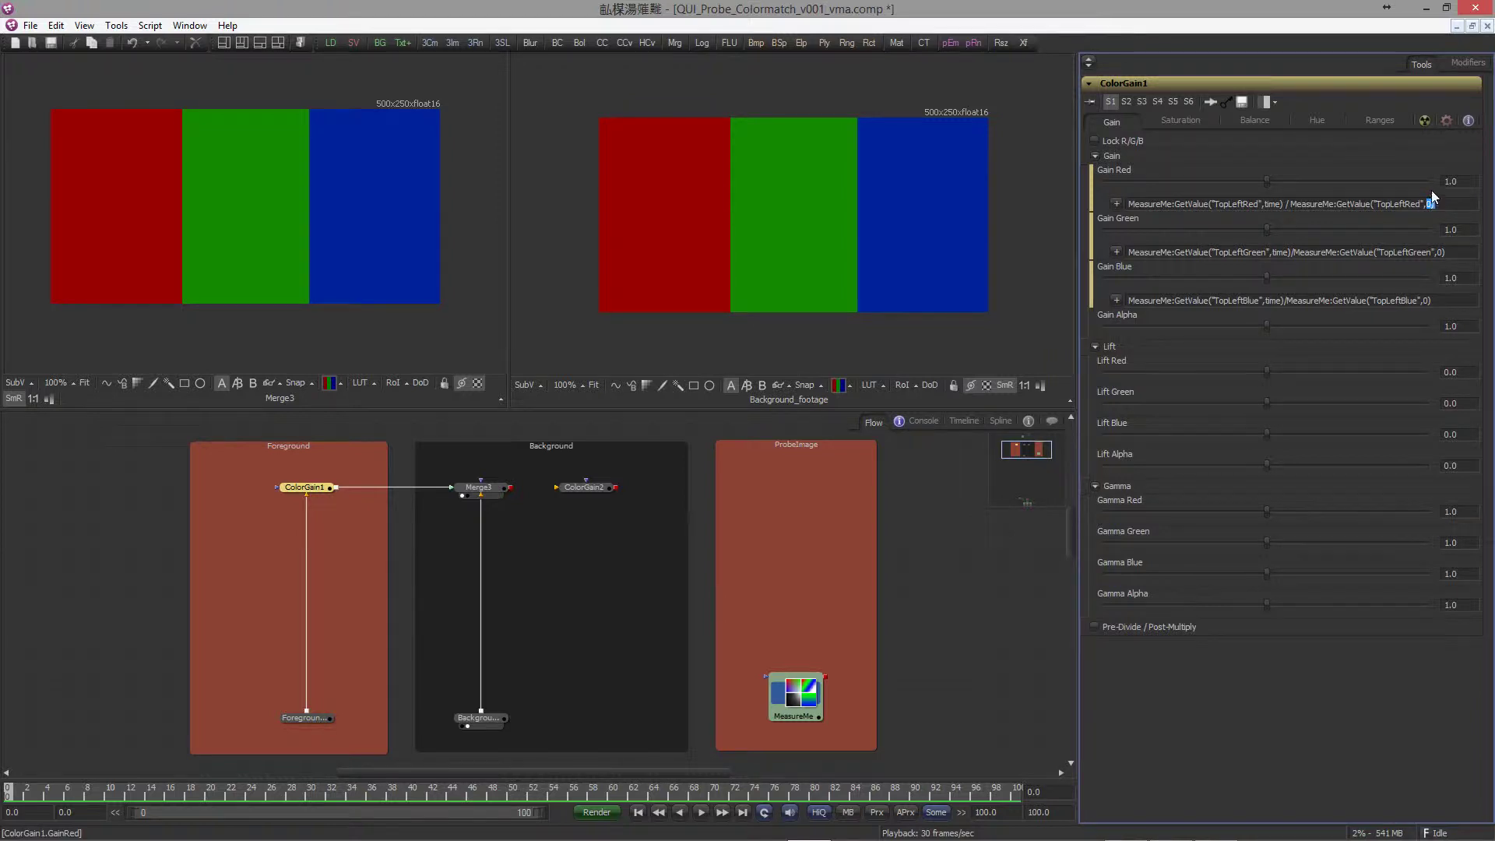
left_click(701, 812)
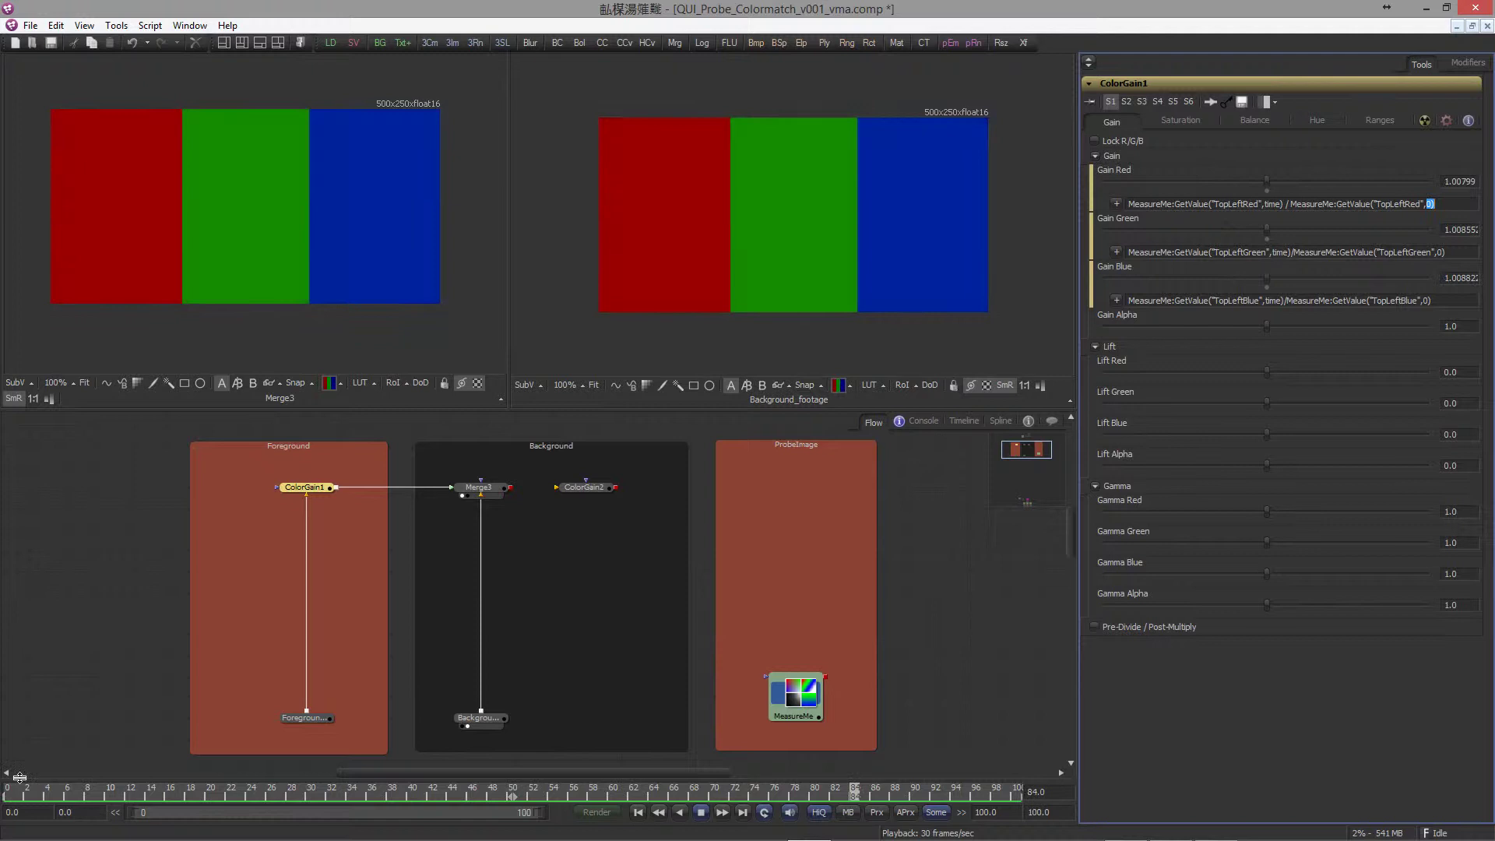
left_click(700, 813)
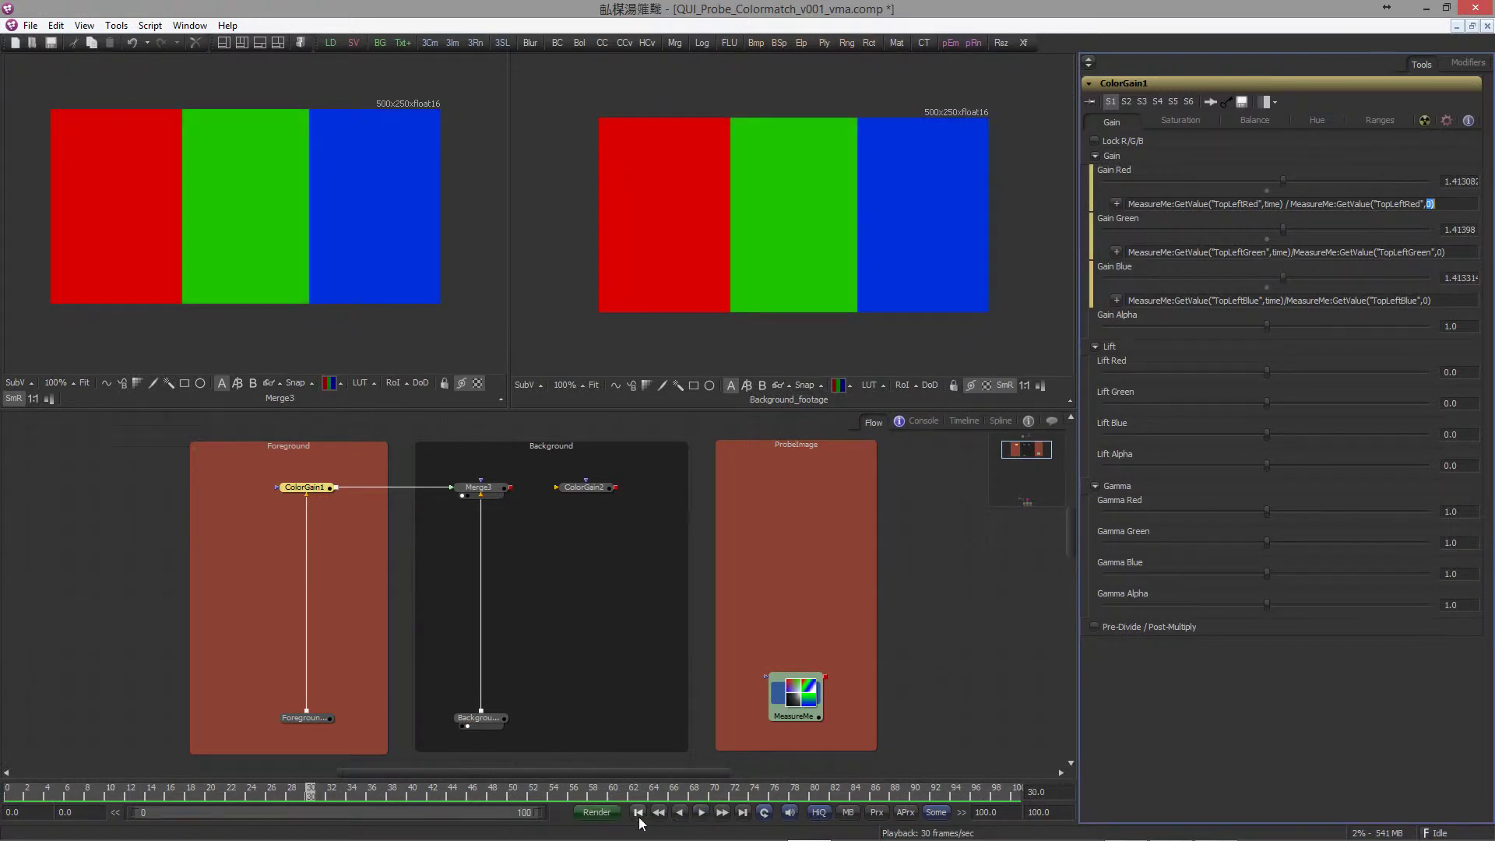
- Turn on waveform overlays with Foreground_footage on the left, docking controls below wider viewers
left_click(15, 383)
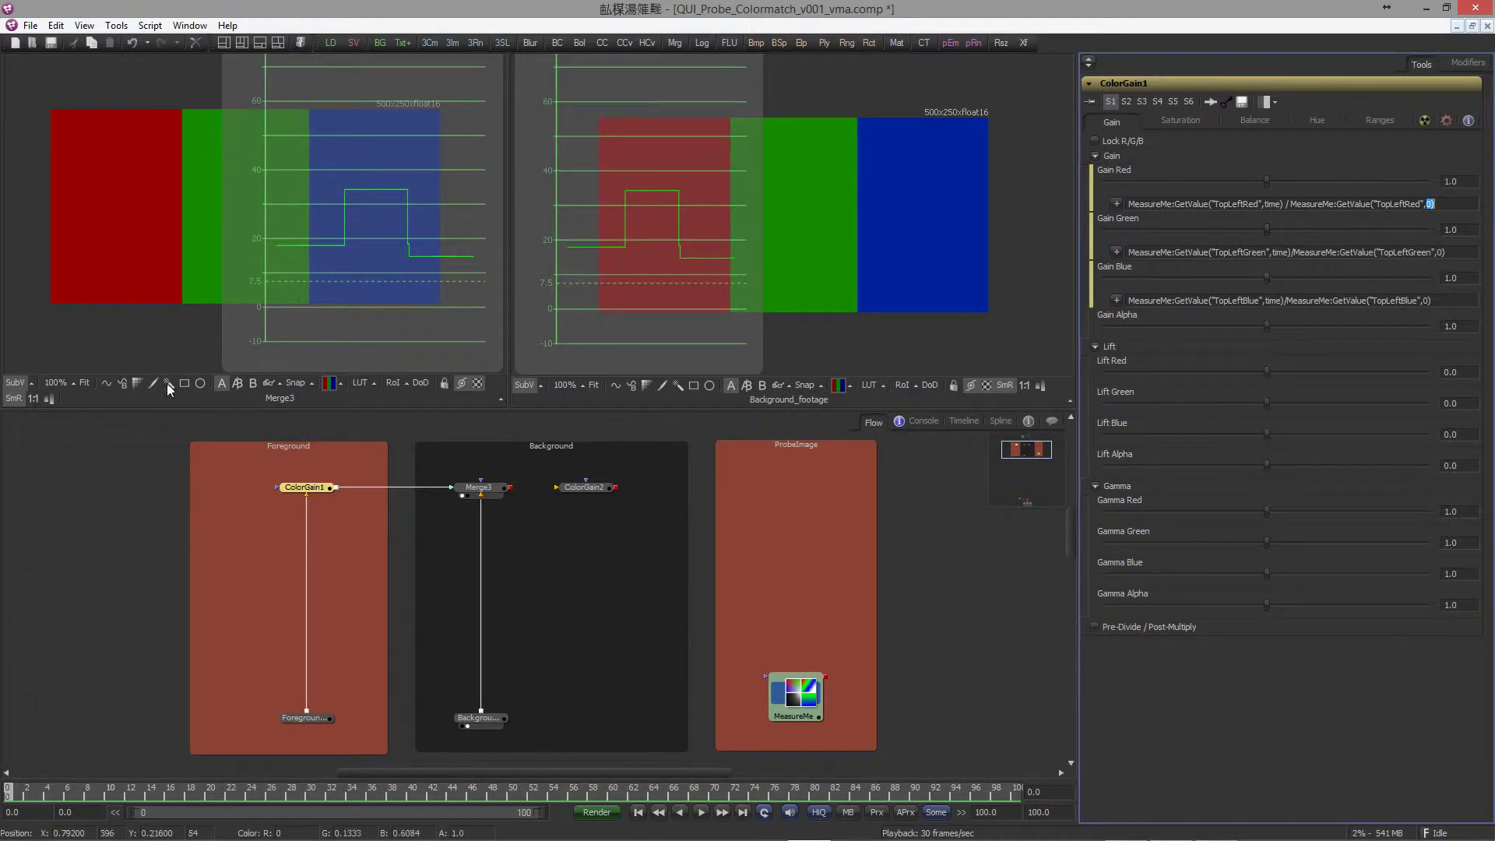
left_click_drag(306, 716, 280, 327)
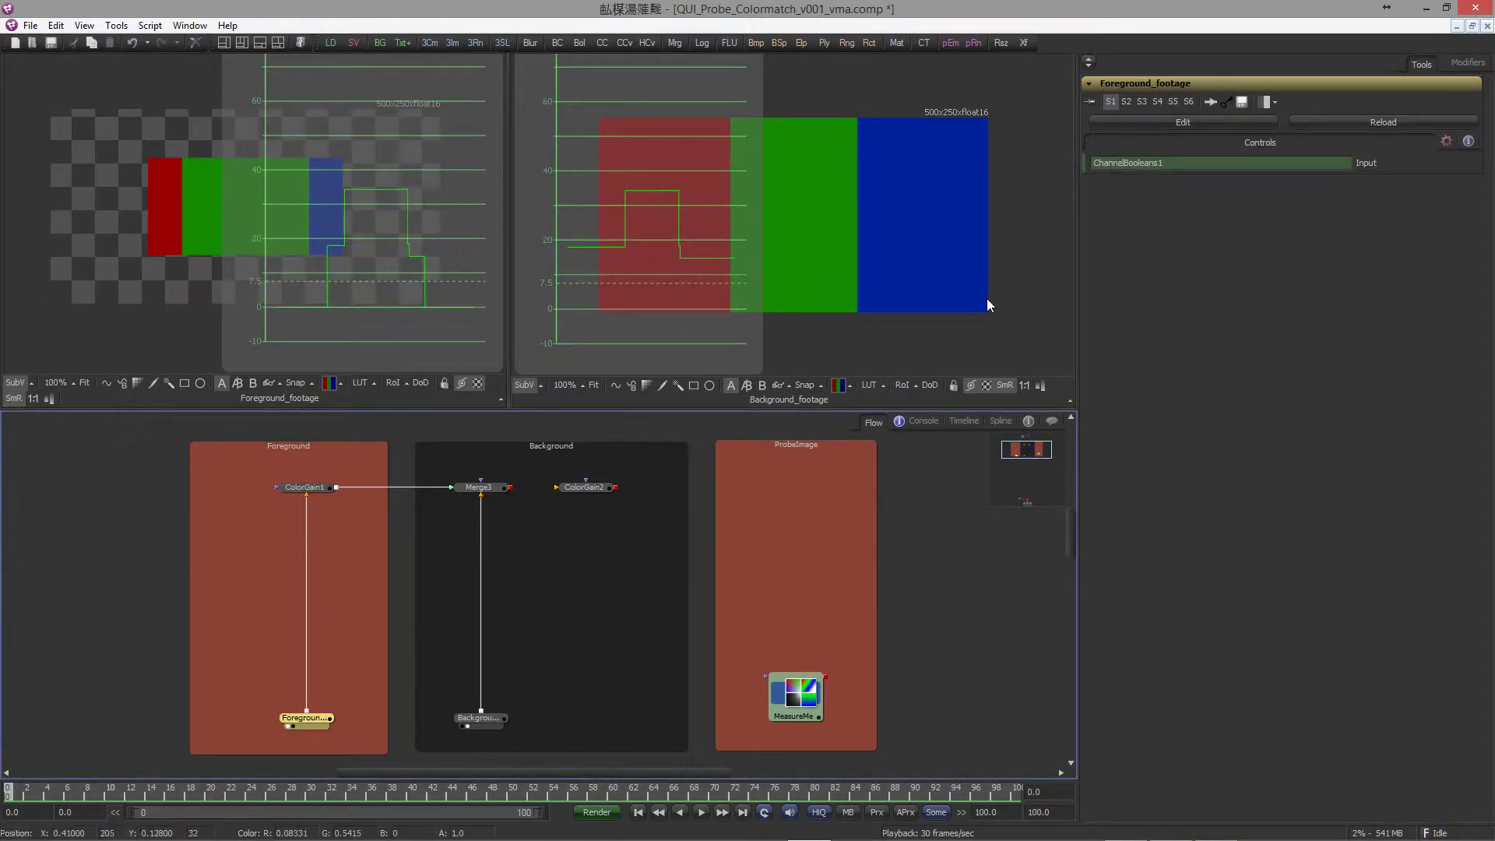
left_click(1088, 61)
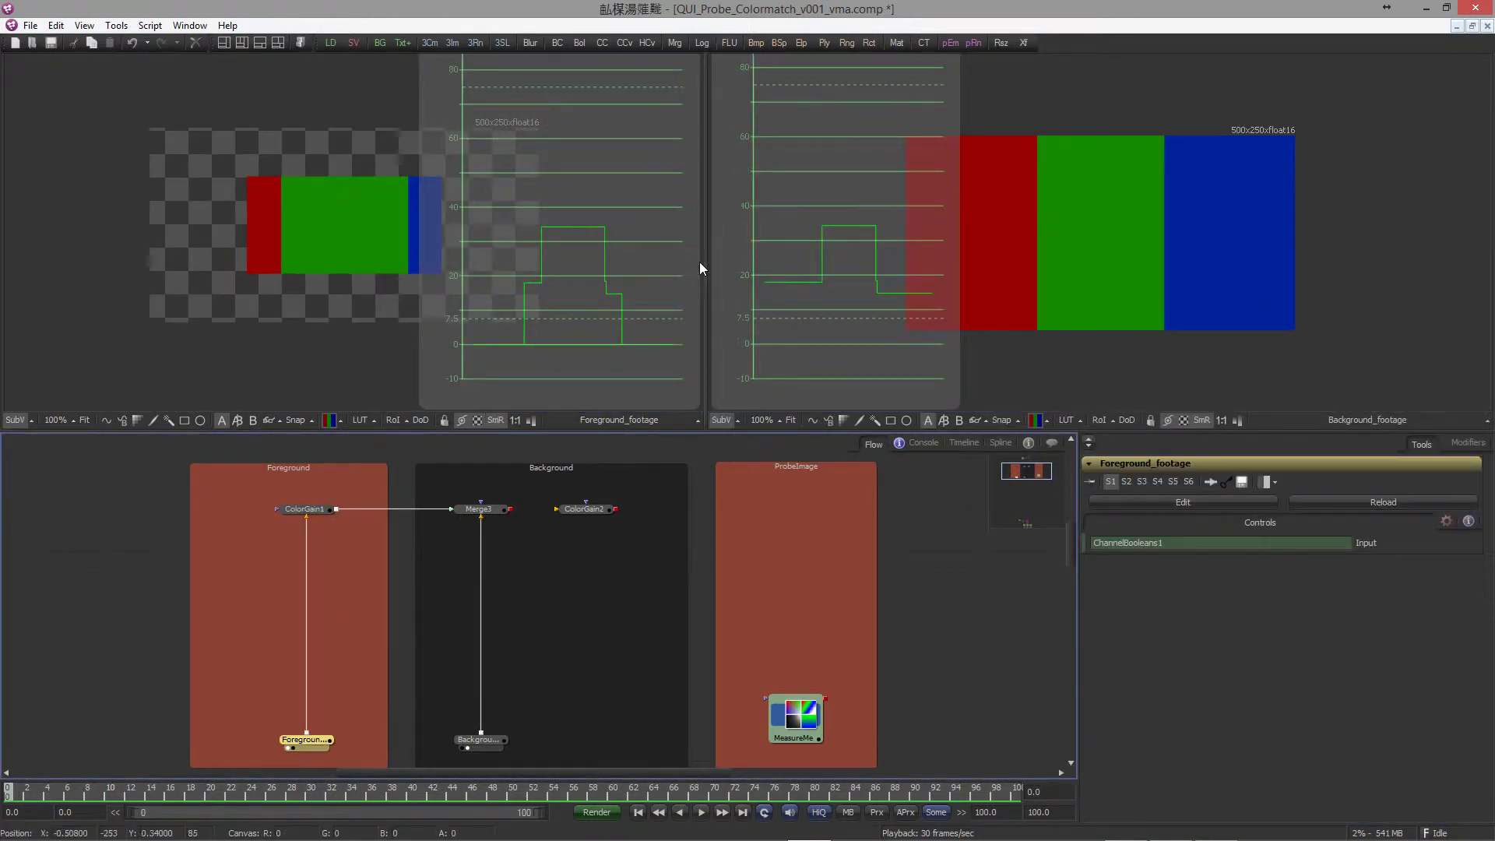
left_click_drag(703, 262, 778, 261)
- Jump to frame 63 and show ColorGain2 in the right viewer
scroll(1274, 221, "down", 2)
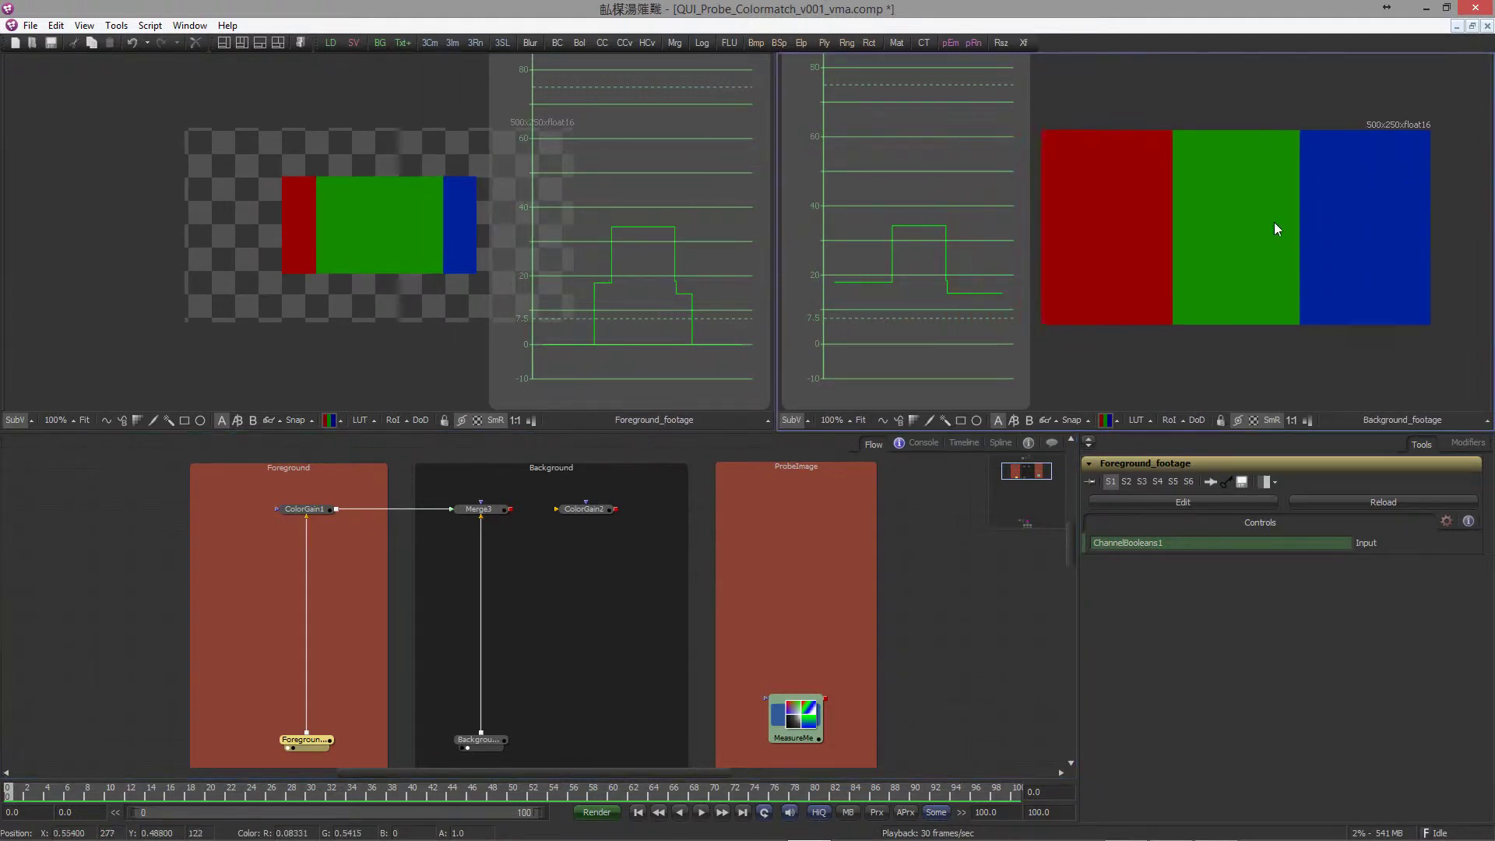
scroll(304, 255, "up", 1)
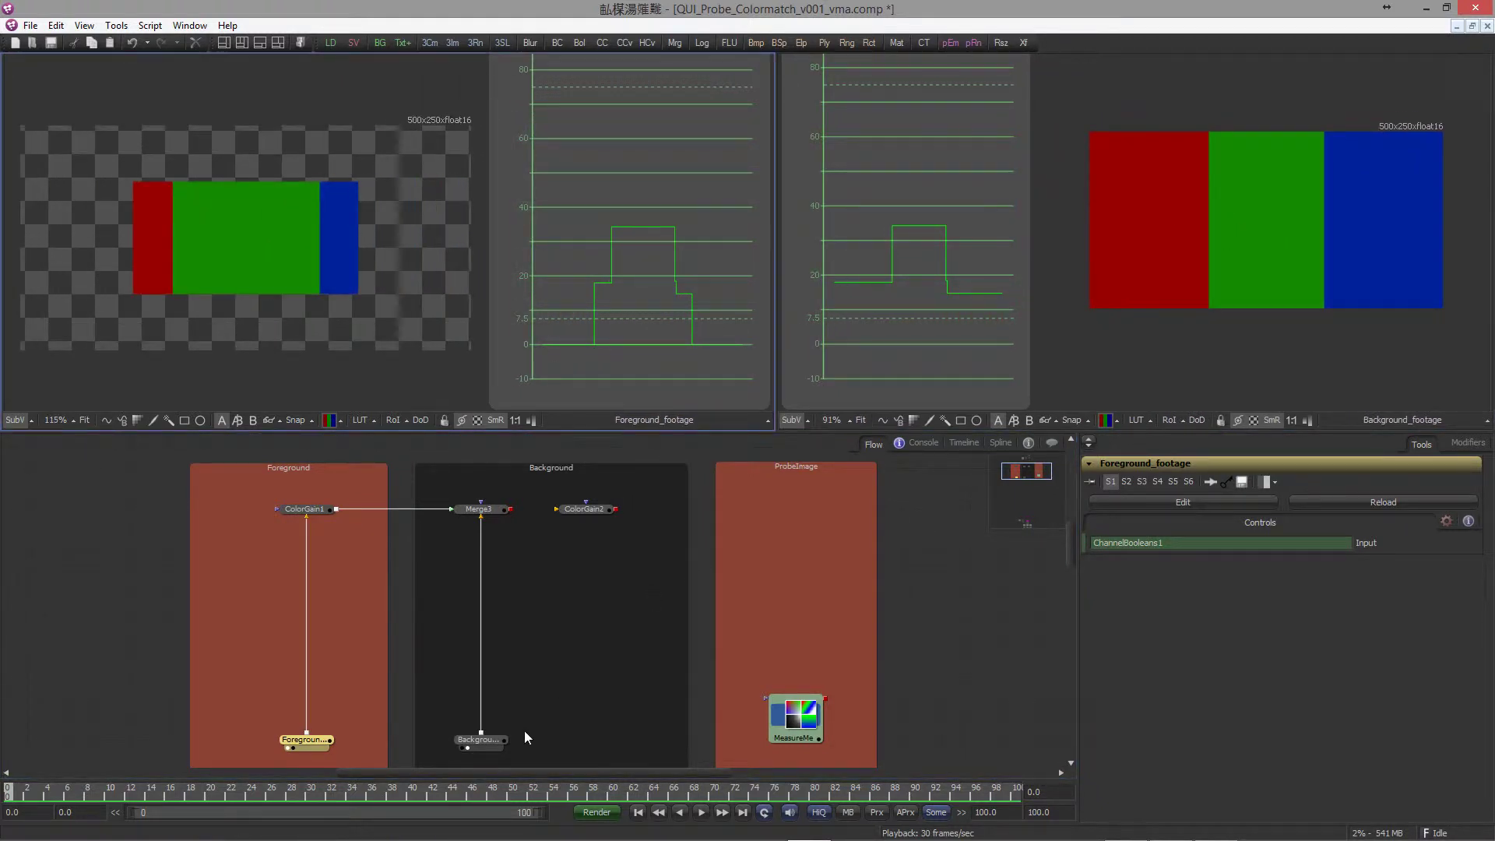
scroll(1180, 250, "up", 1)
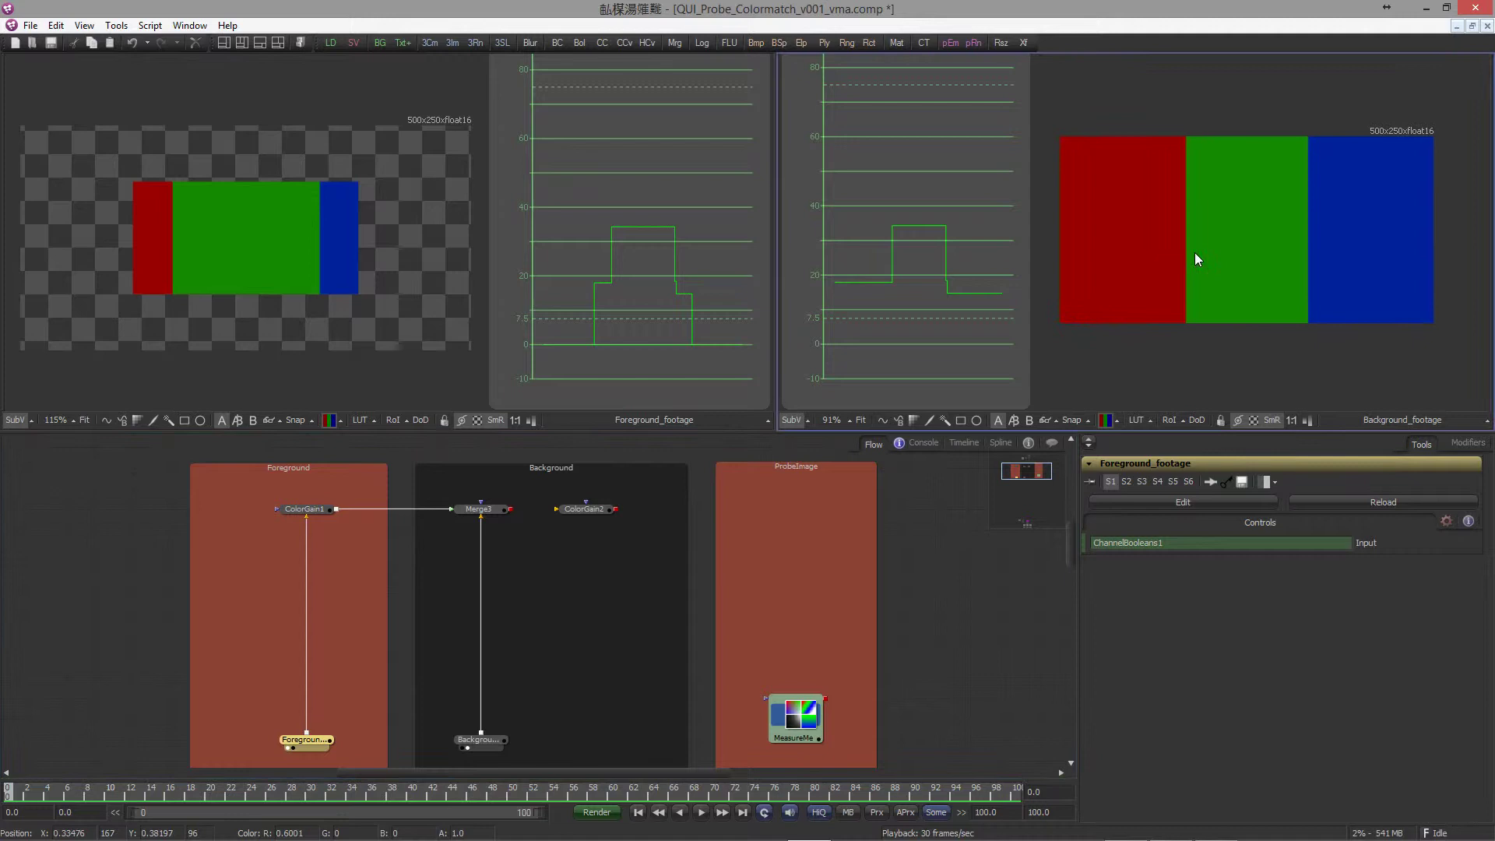
left_click_drag(411, 788, 450, 792)
left_click_drag(478, 738, 1191, 282)
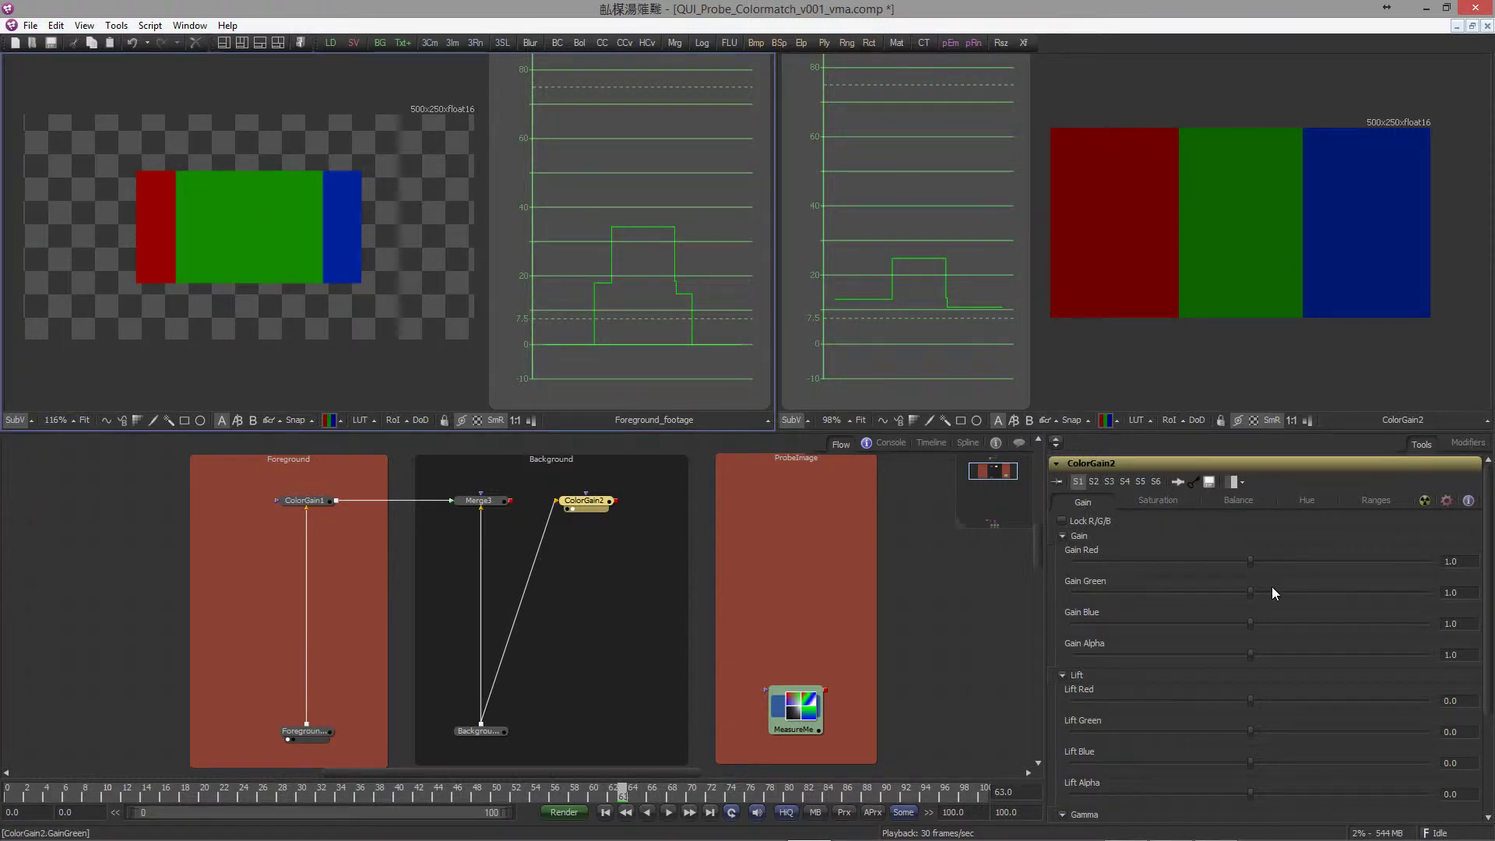
- Enter 0.5 into ColorGain2's Gain Green field and commit it
left_click(1465, 593)
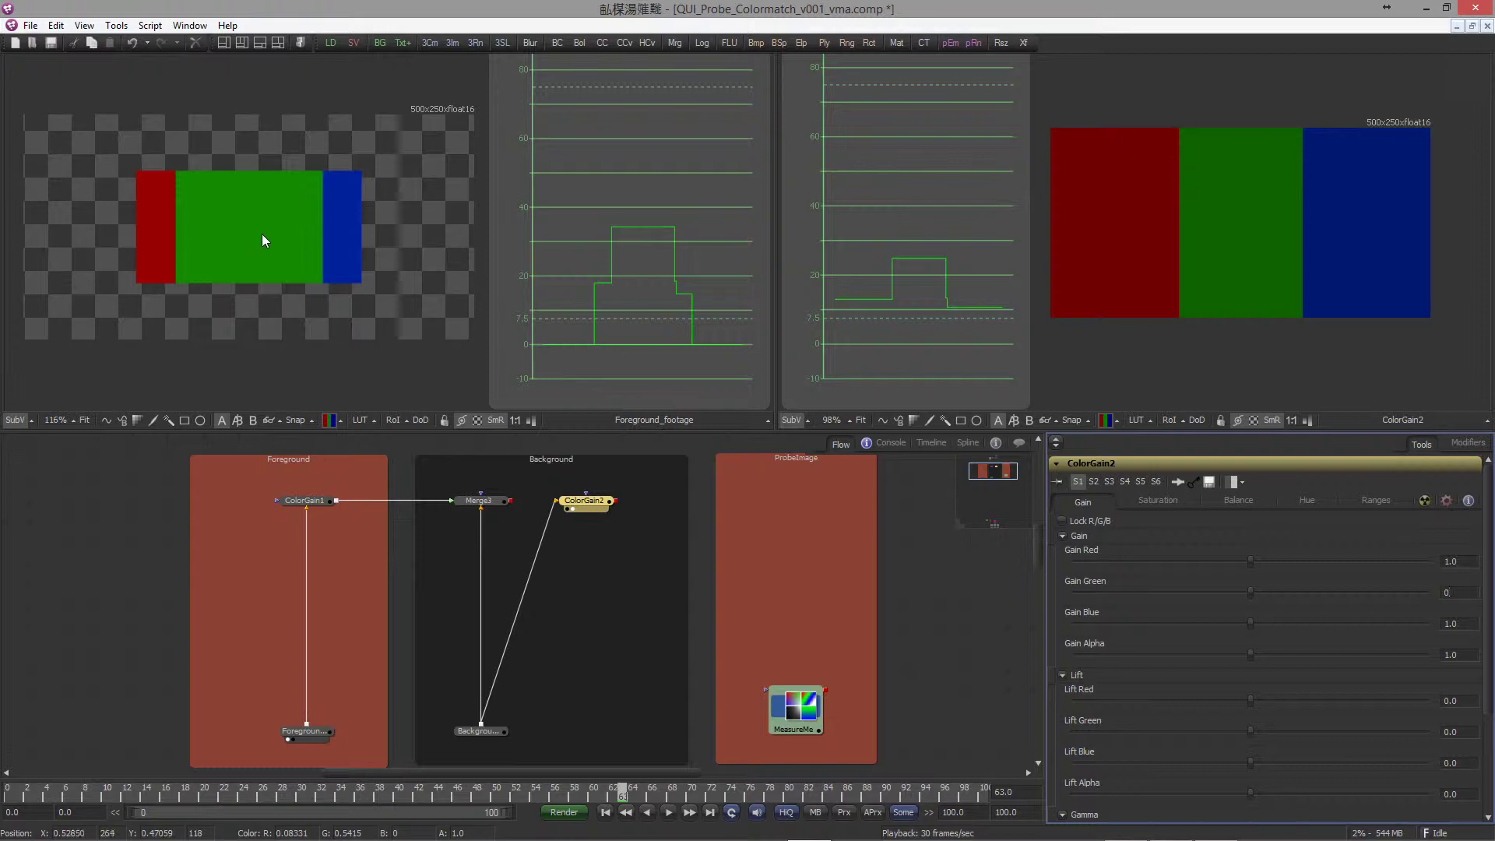
type("0.5")
key("Tab")
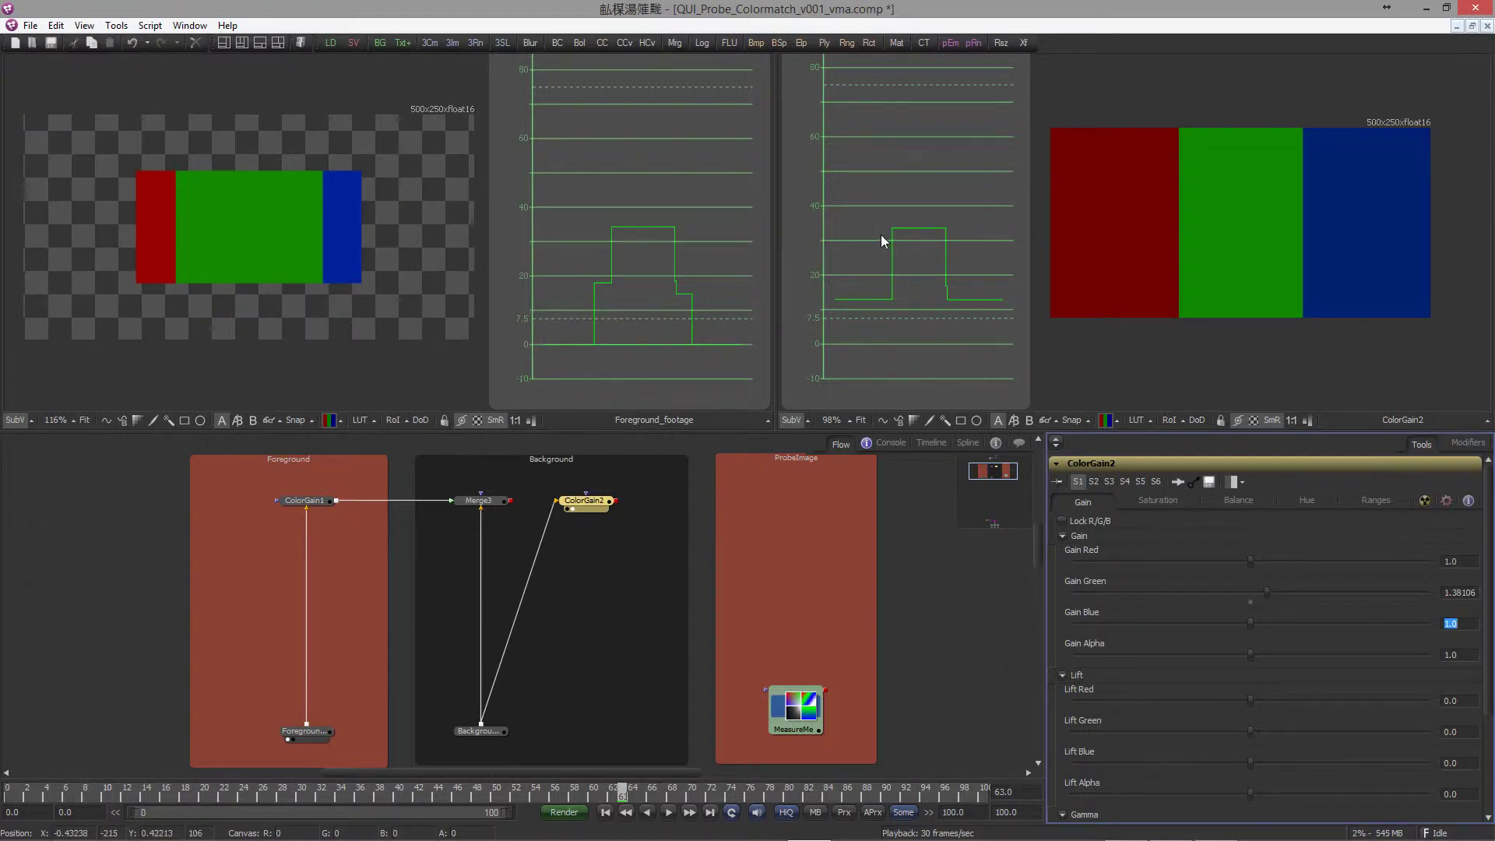
- Zoom into the left and right waveform graphs to compare the green bands
left_click(700, 194)
scroll(717, 199, "up", 2)
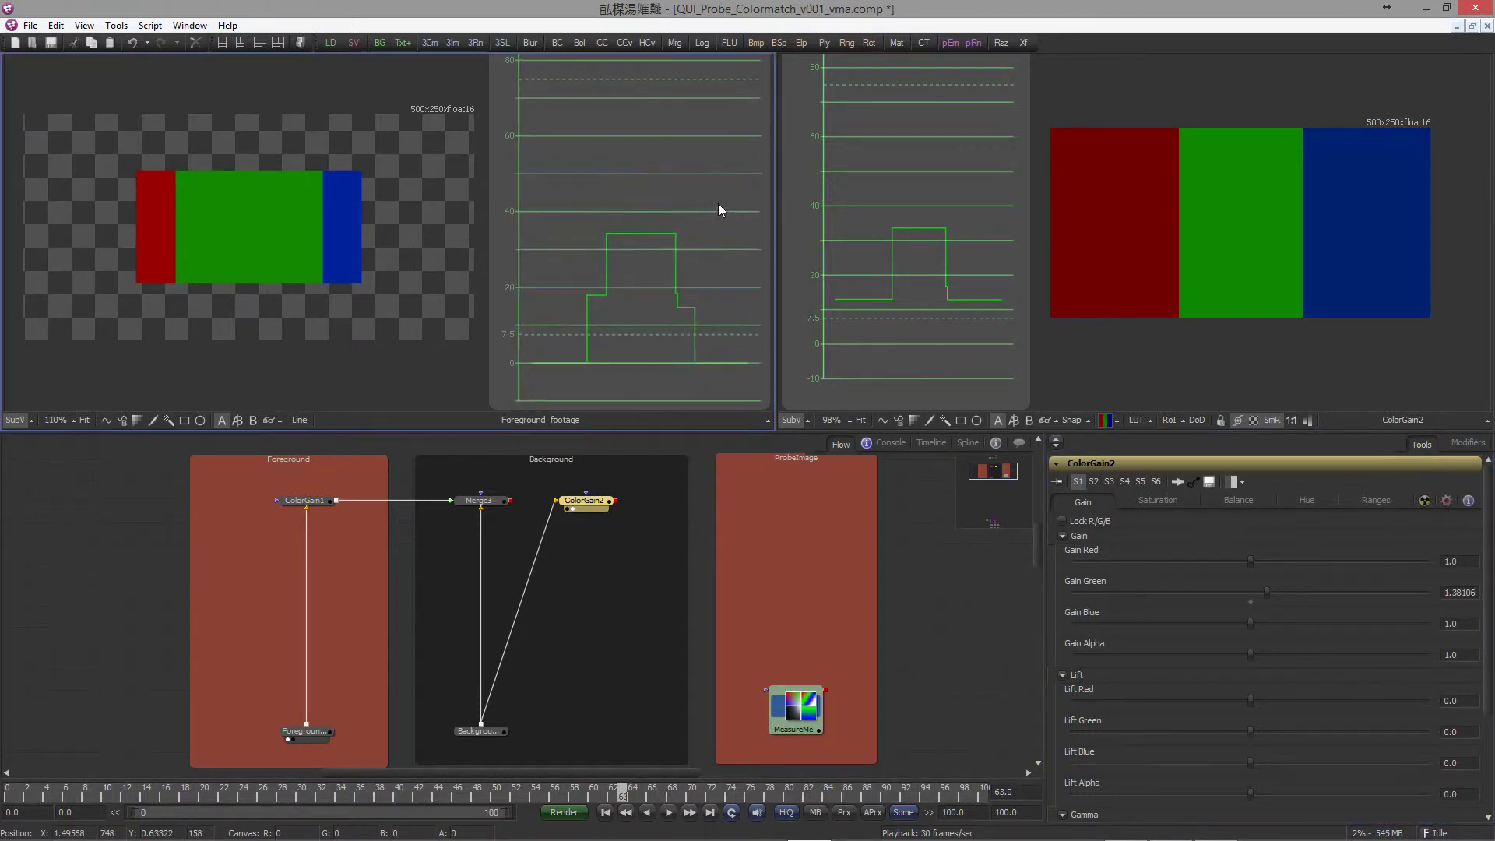
left_click(815, 219)
scroll(915, 234, "up", 2)
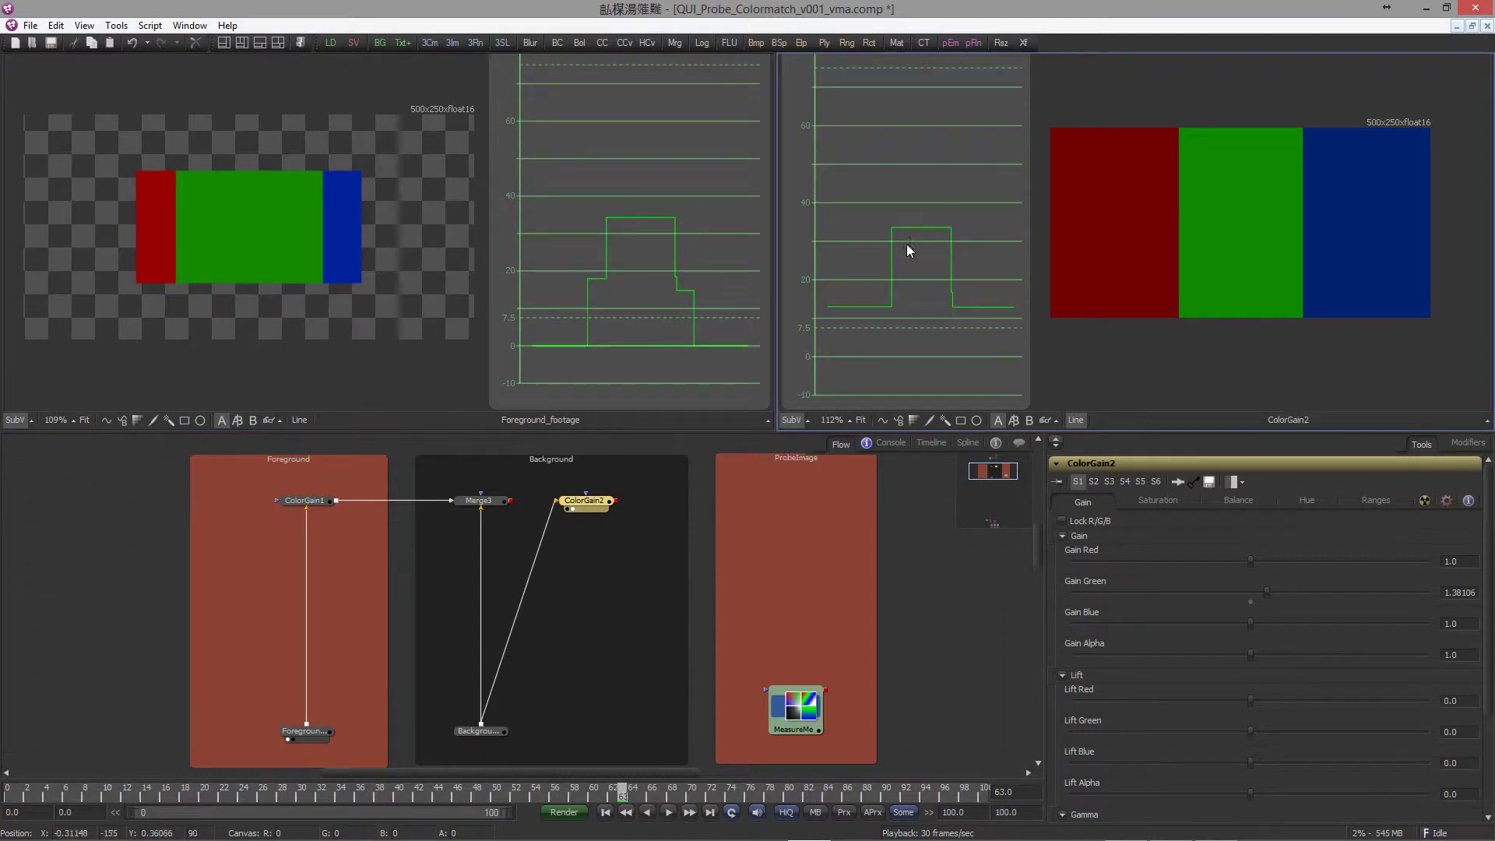
scroll(651, 237, "up", 4)
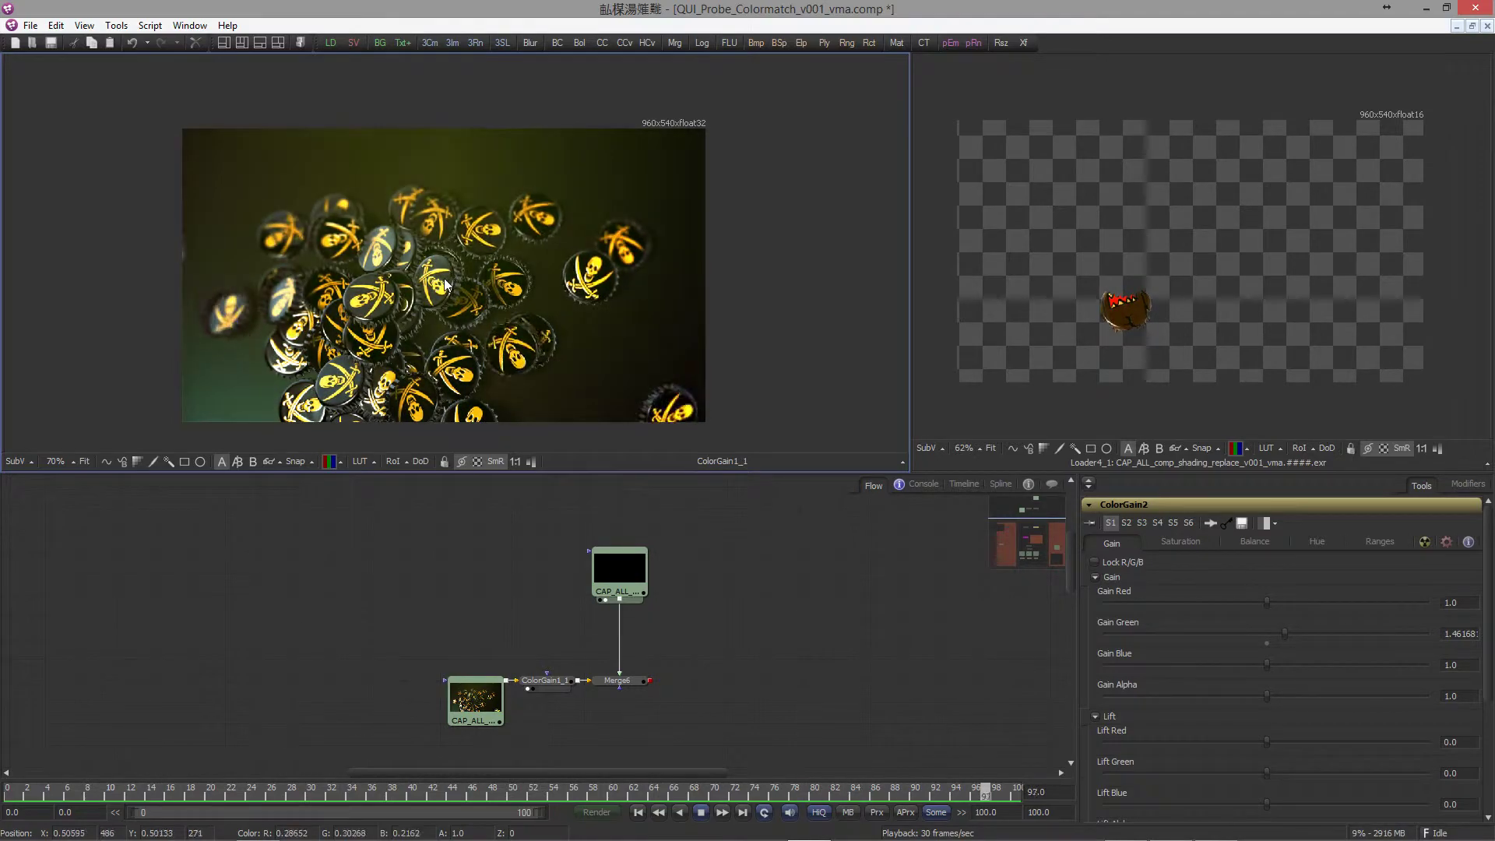
- Zoom and pan across the bottle-cap footage, then select the replacement cap loader
scroll(485, 286, "up", 2)
scroll(502, 268, "up", 1)
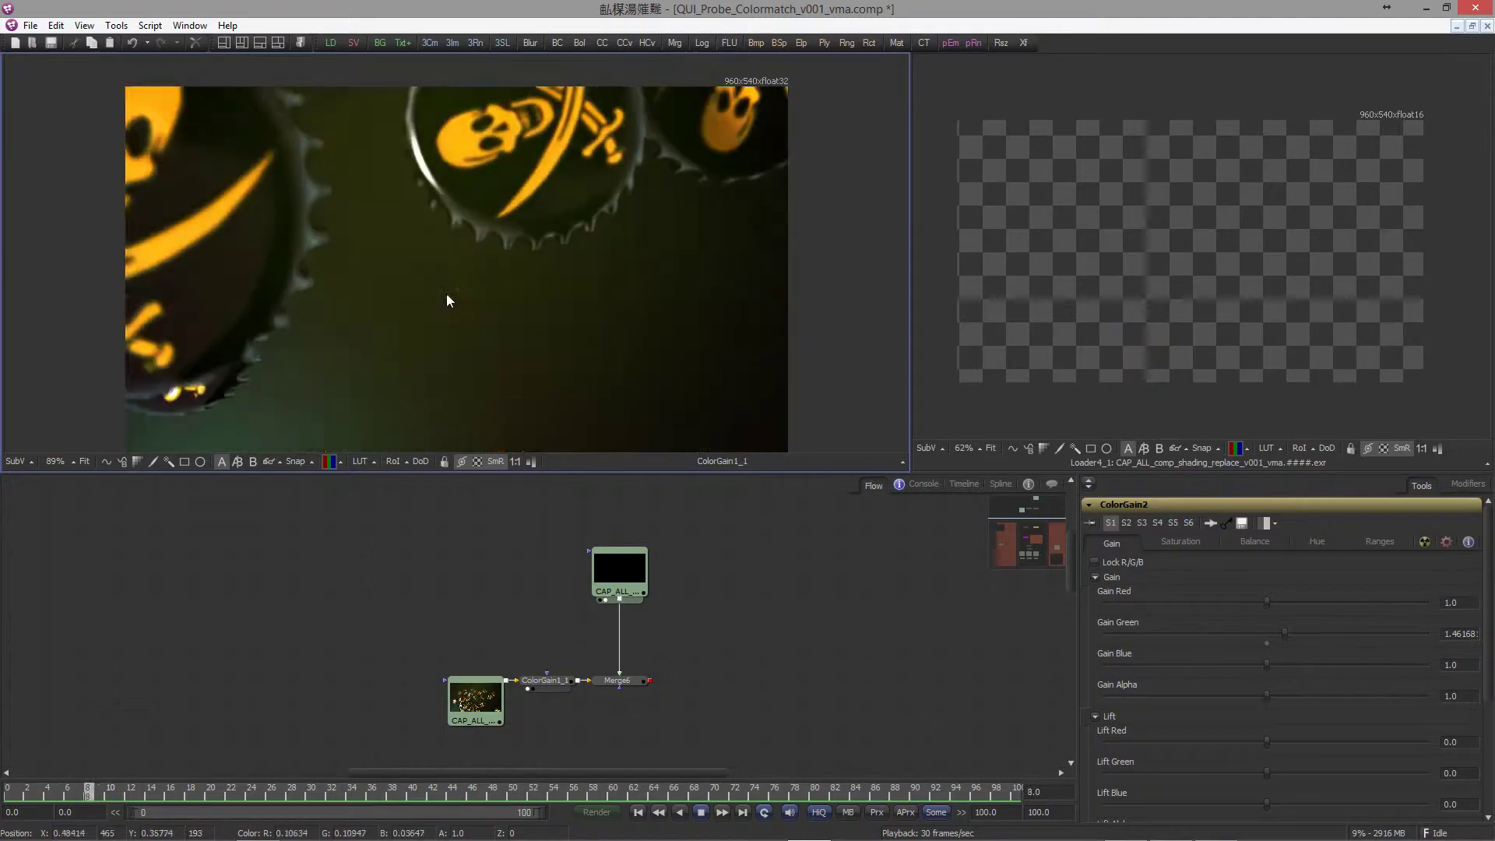
left_click_drag(446, 293, 466, 284)
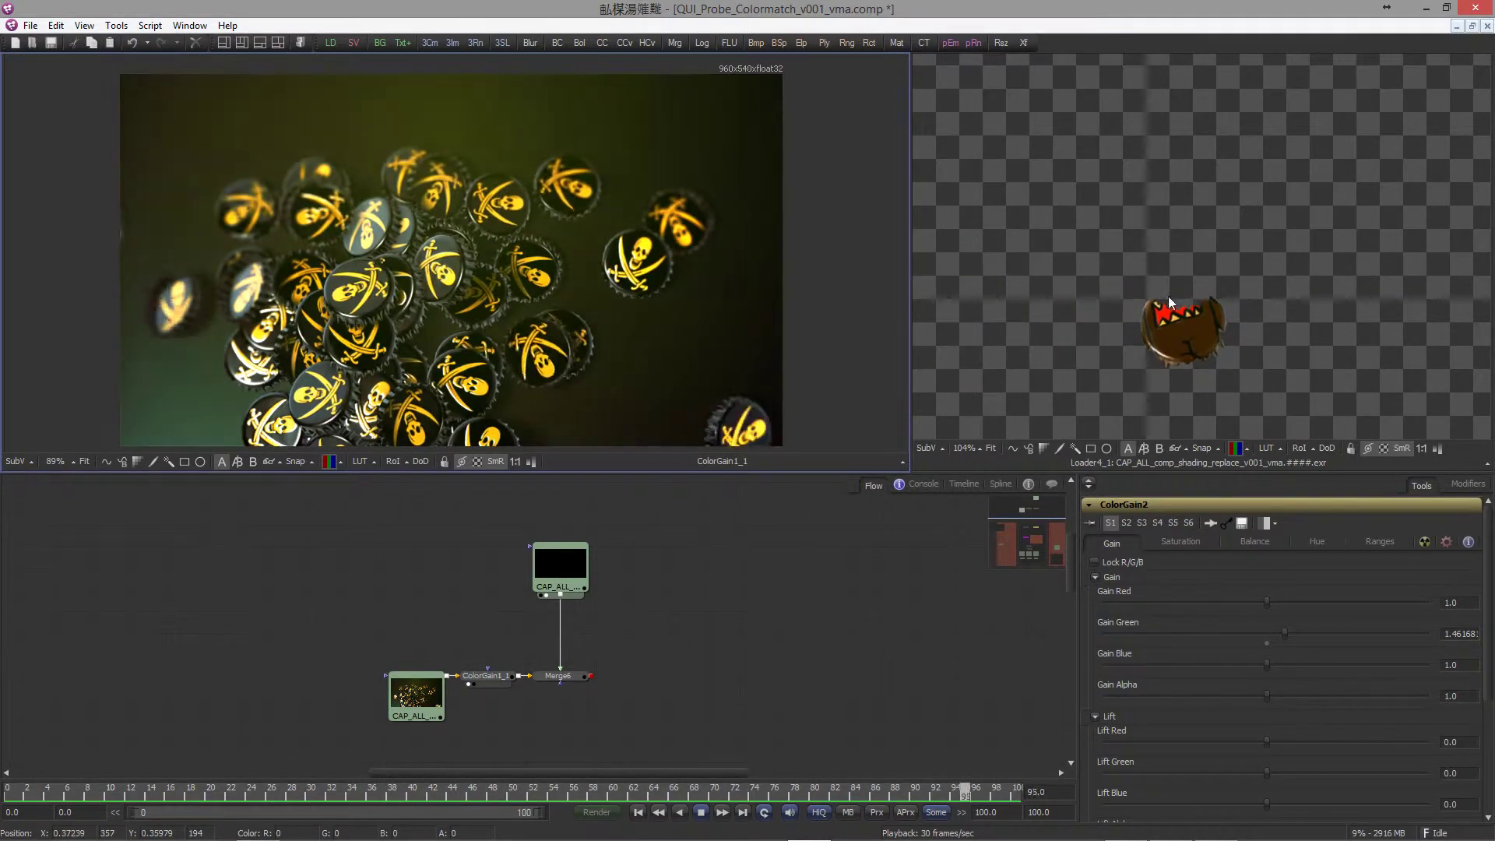
left_click(579, 574)
- Add ColorGain3 after the cap loader and a Background node named ProbeMe beside Merge6
key("ctrl+space")
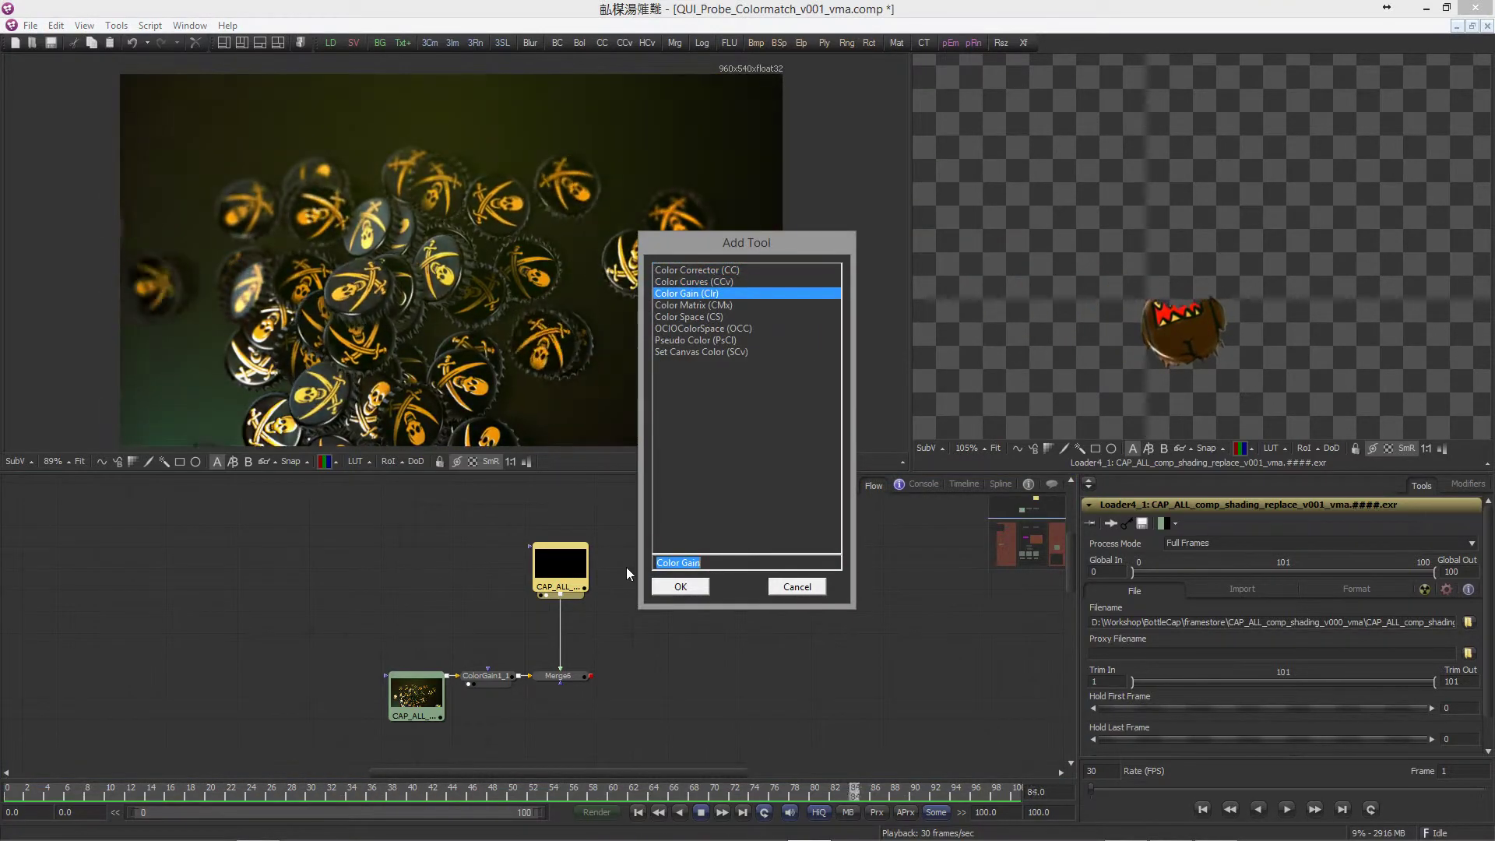
key("Return")
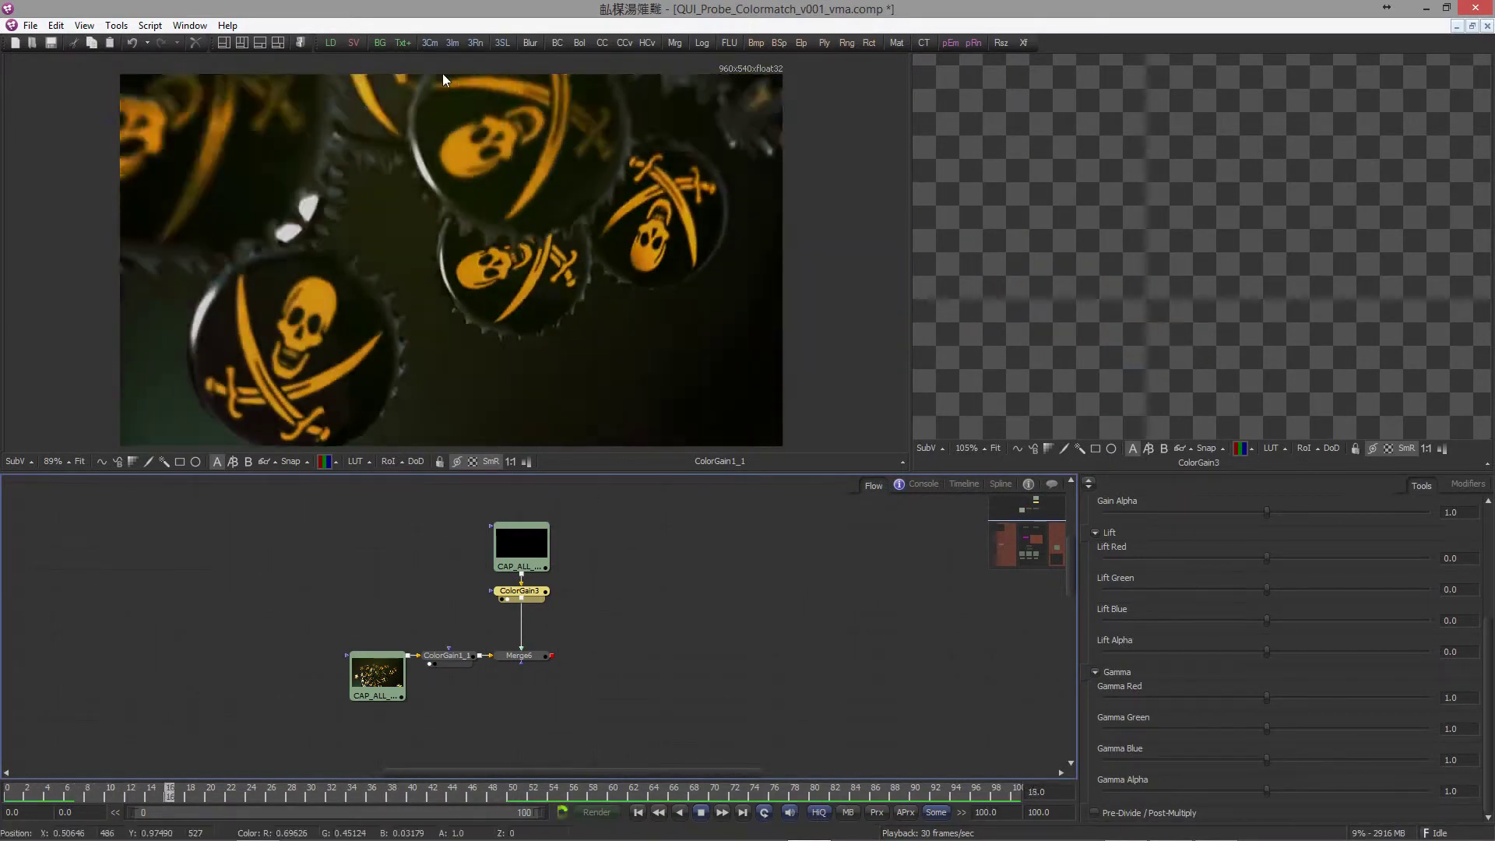
left_click_drag(380, 43, 665, 674)
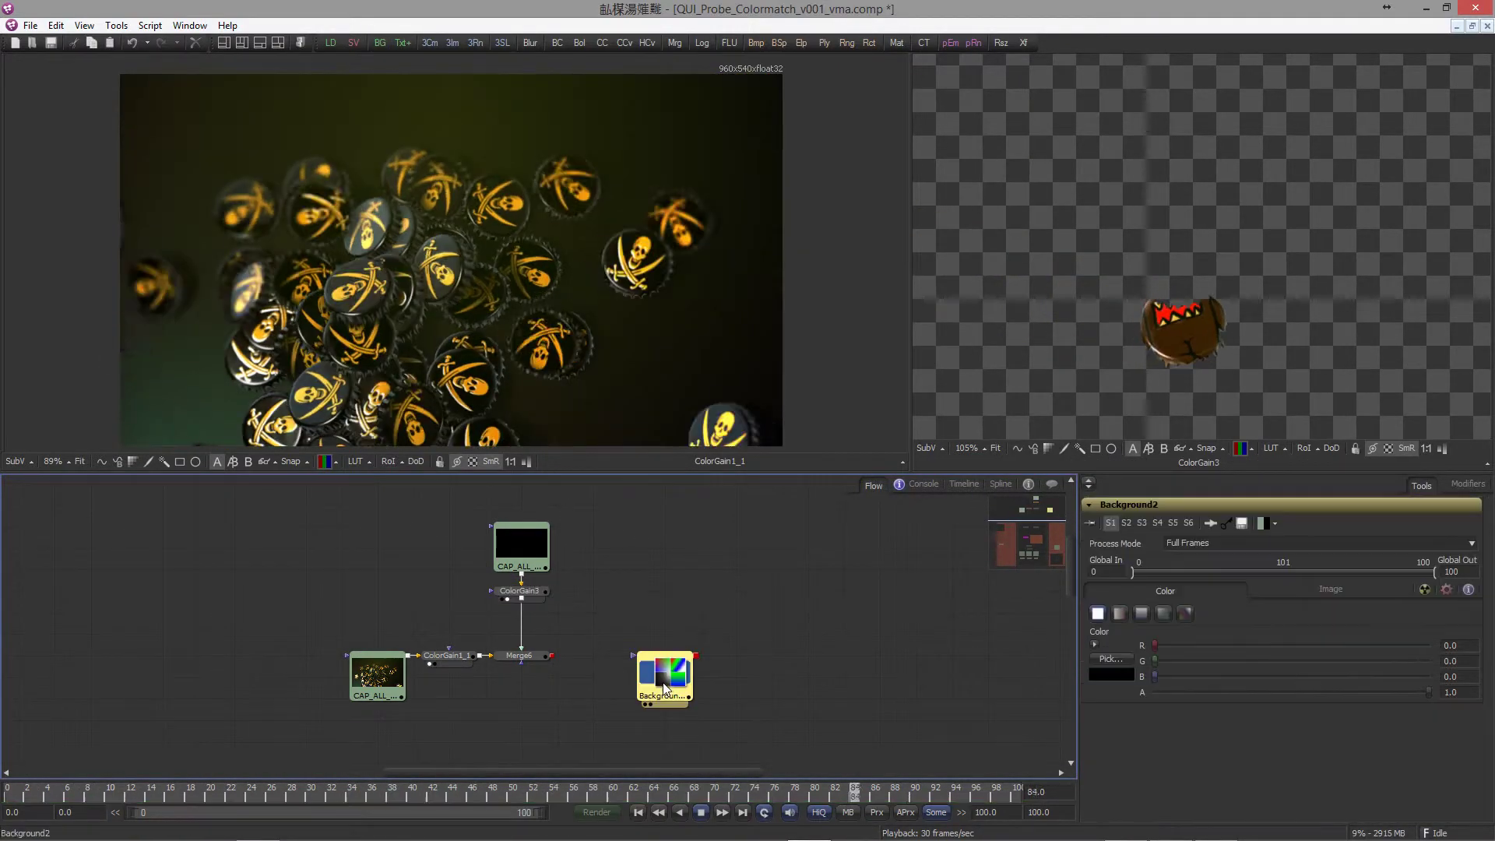
key("F2")
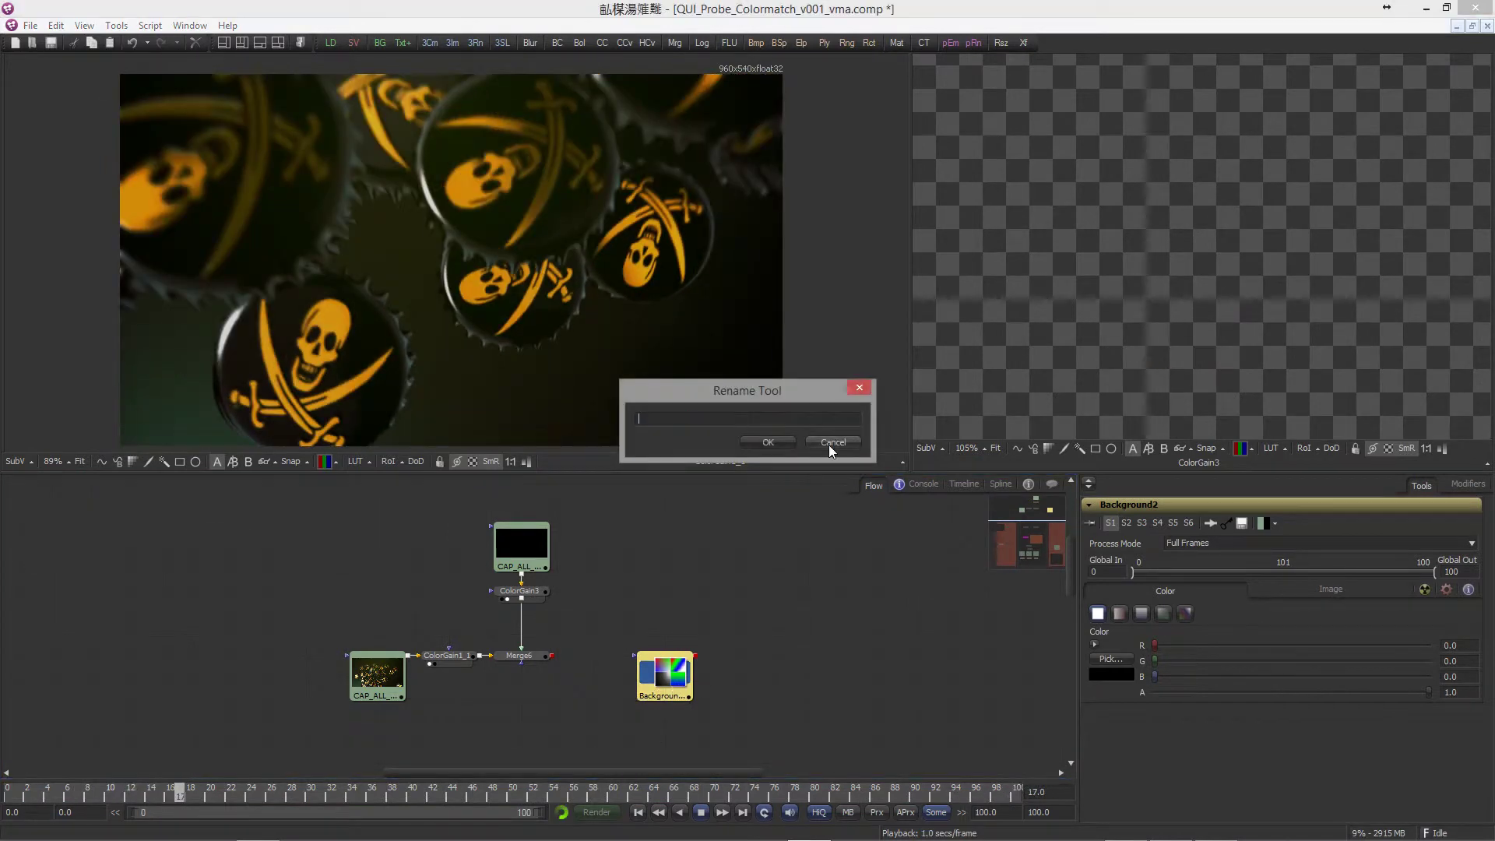
type("ProbeMe")
key("Return")
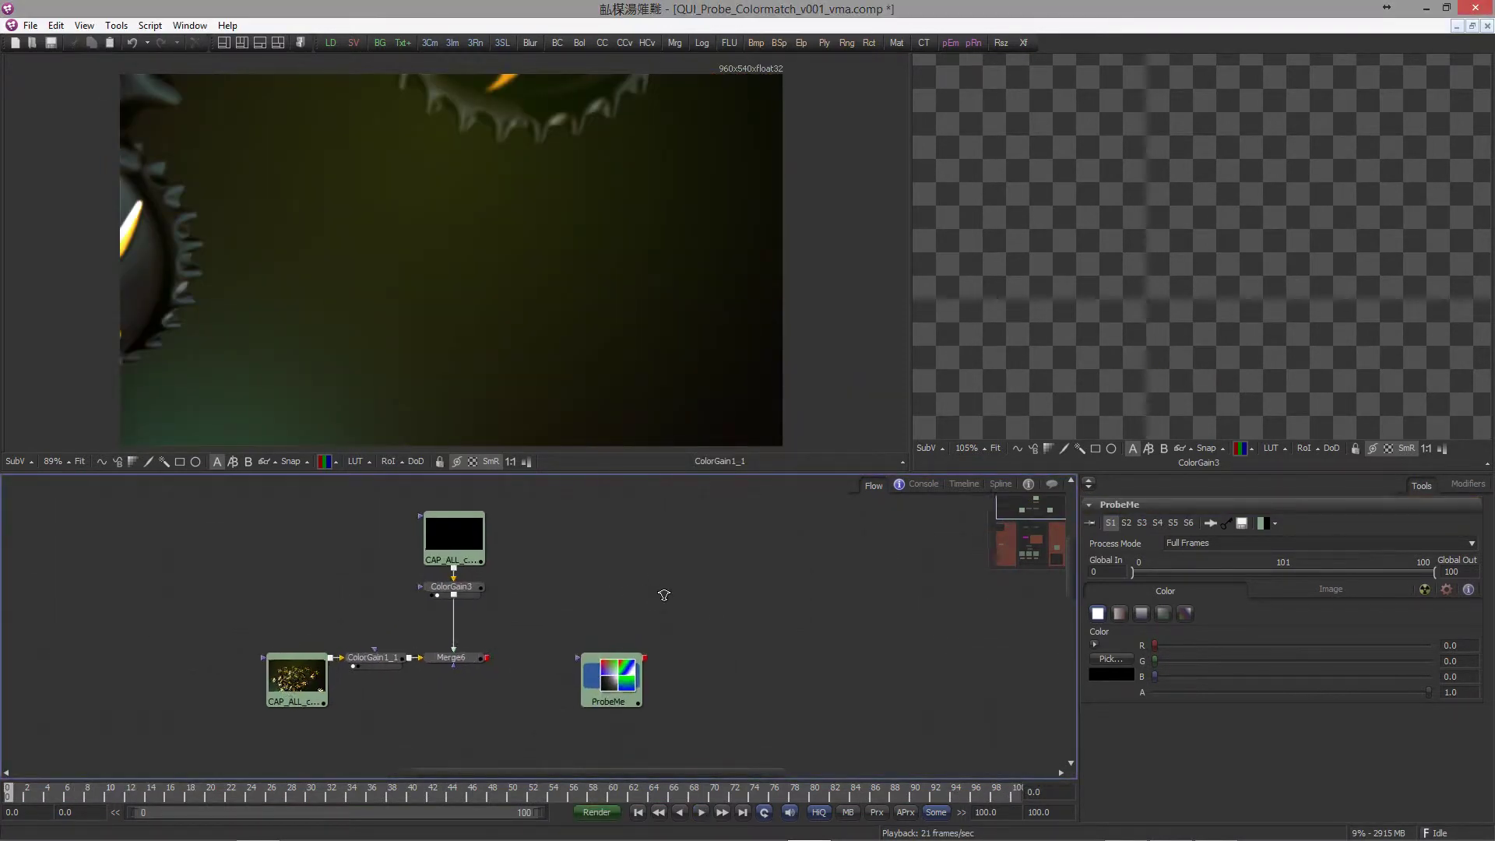
- Drive ProbeMe's red channel with a Probe modifier renamed ProbePirate
right_click(1152, 649)
mouse_move(1204, 506)
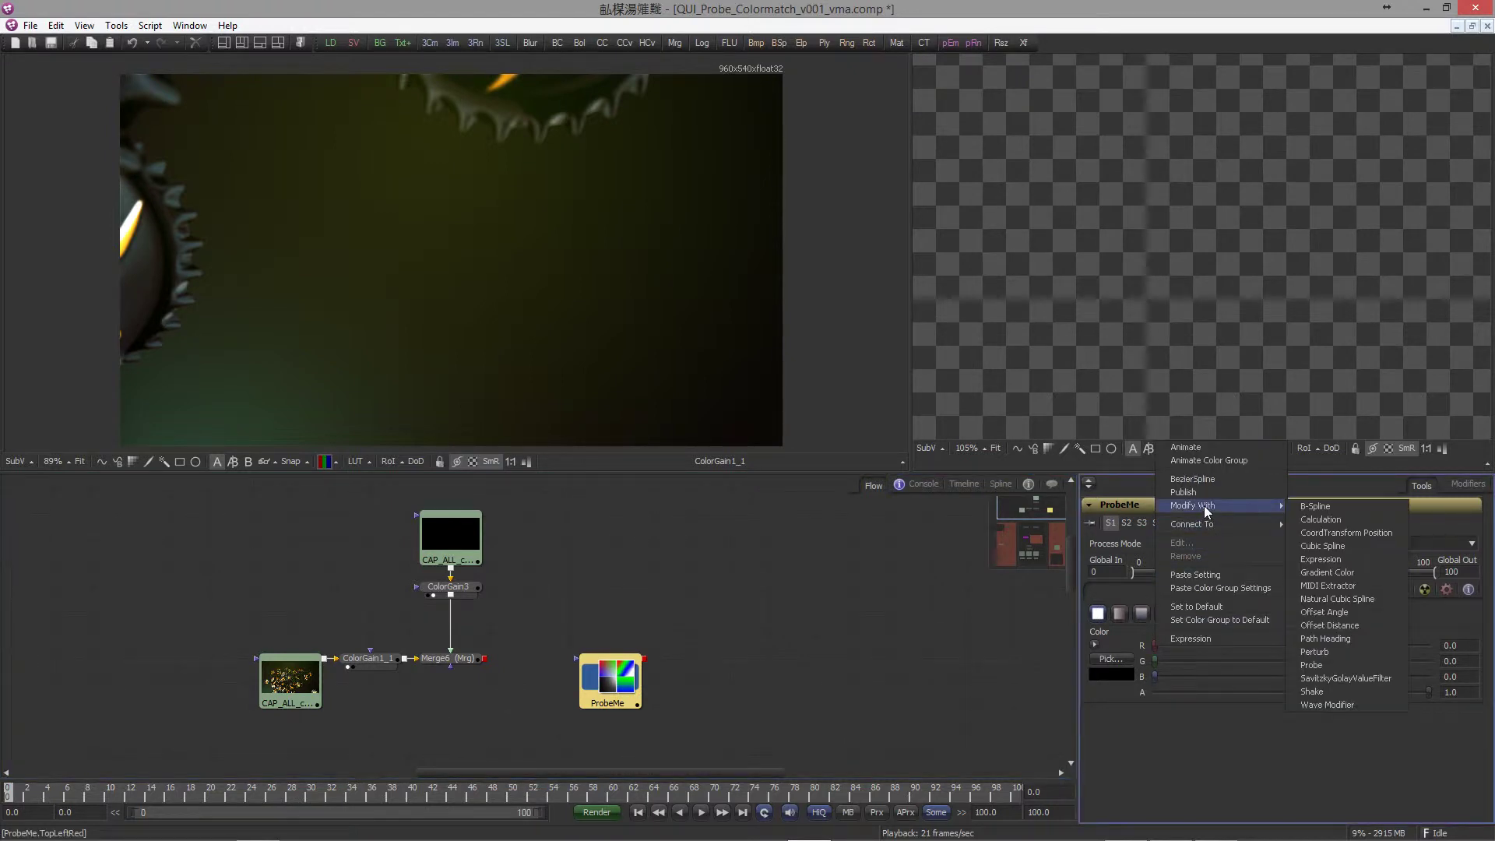
left_click(1320, 666)
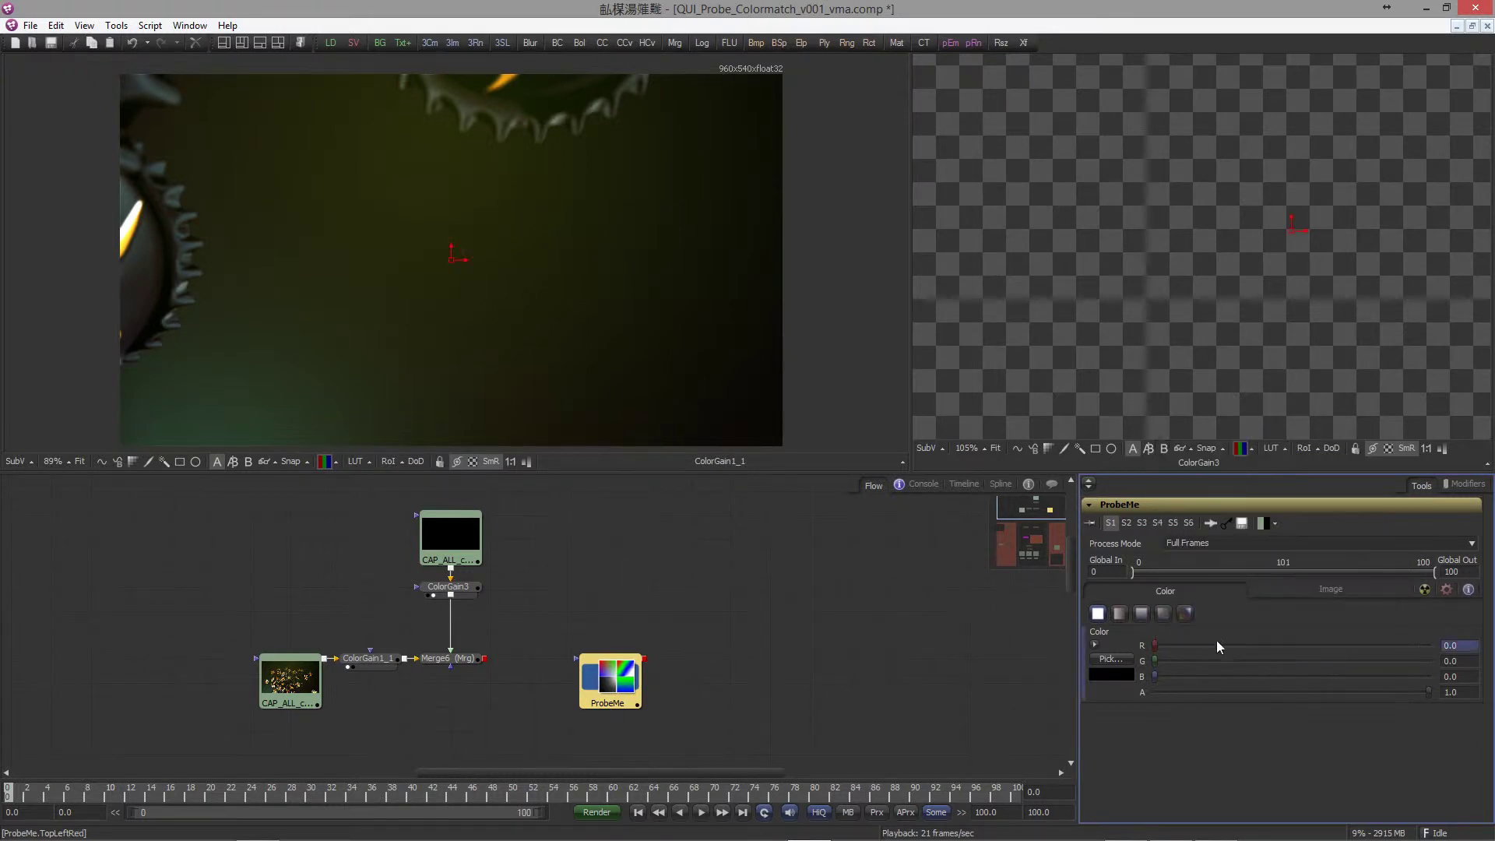
left_click(1090, 504)
right_click(1123, 506)
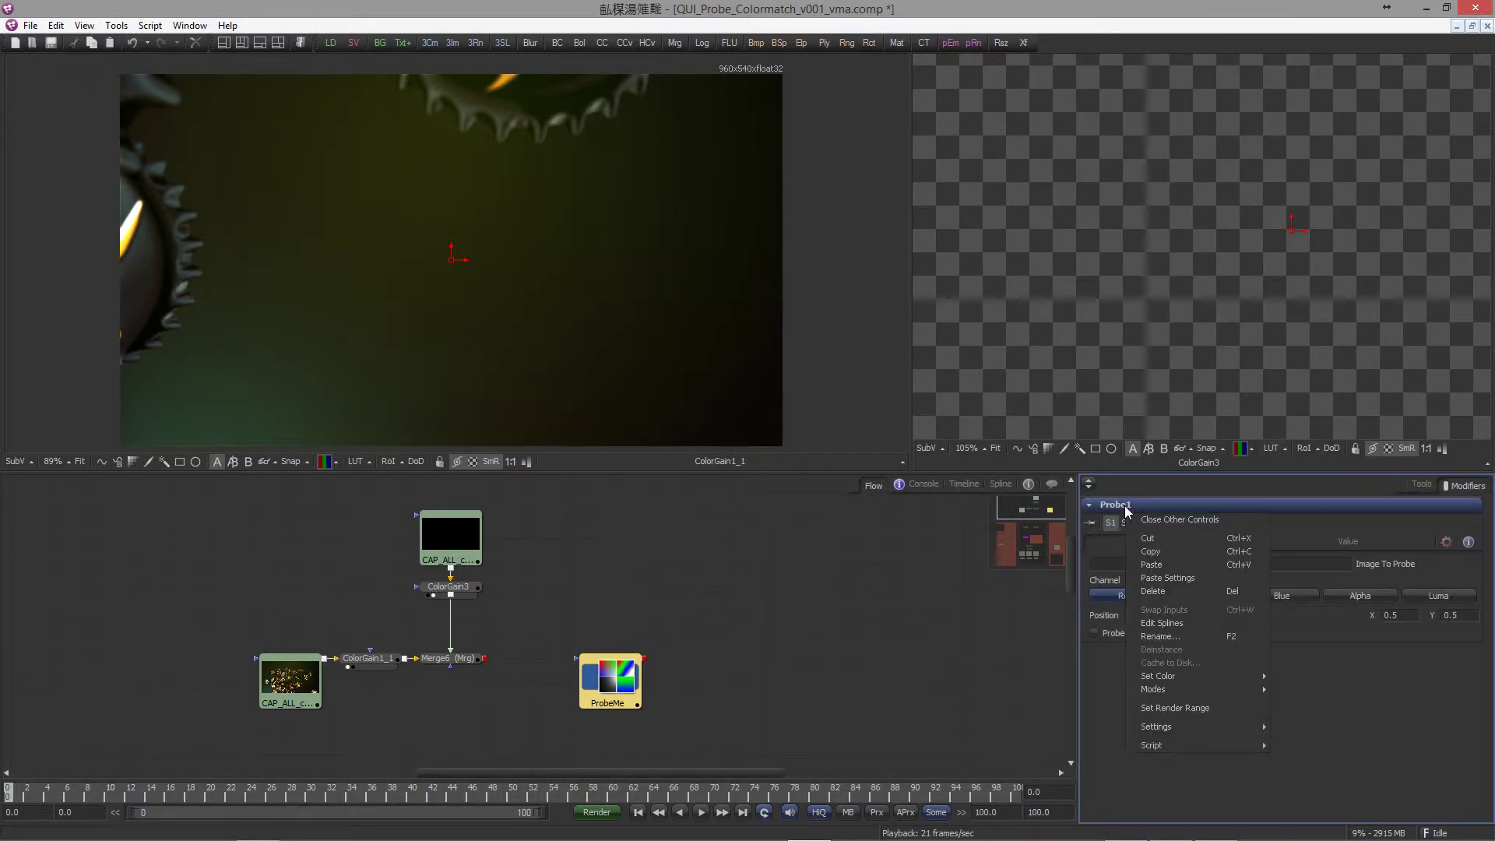
left_click(1152, 631)
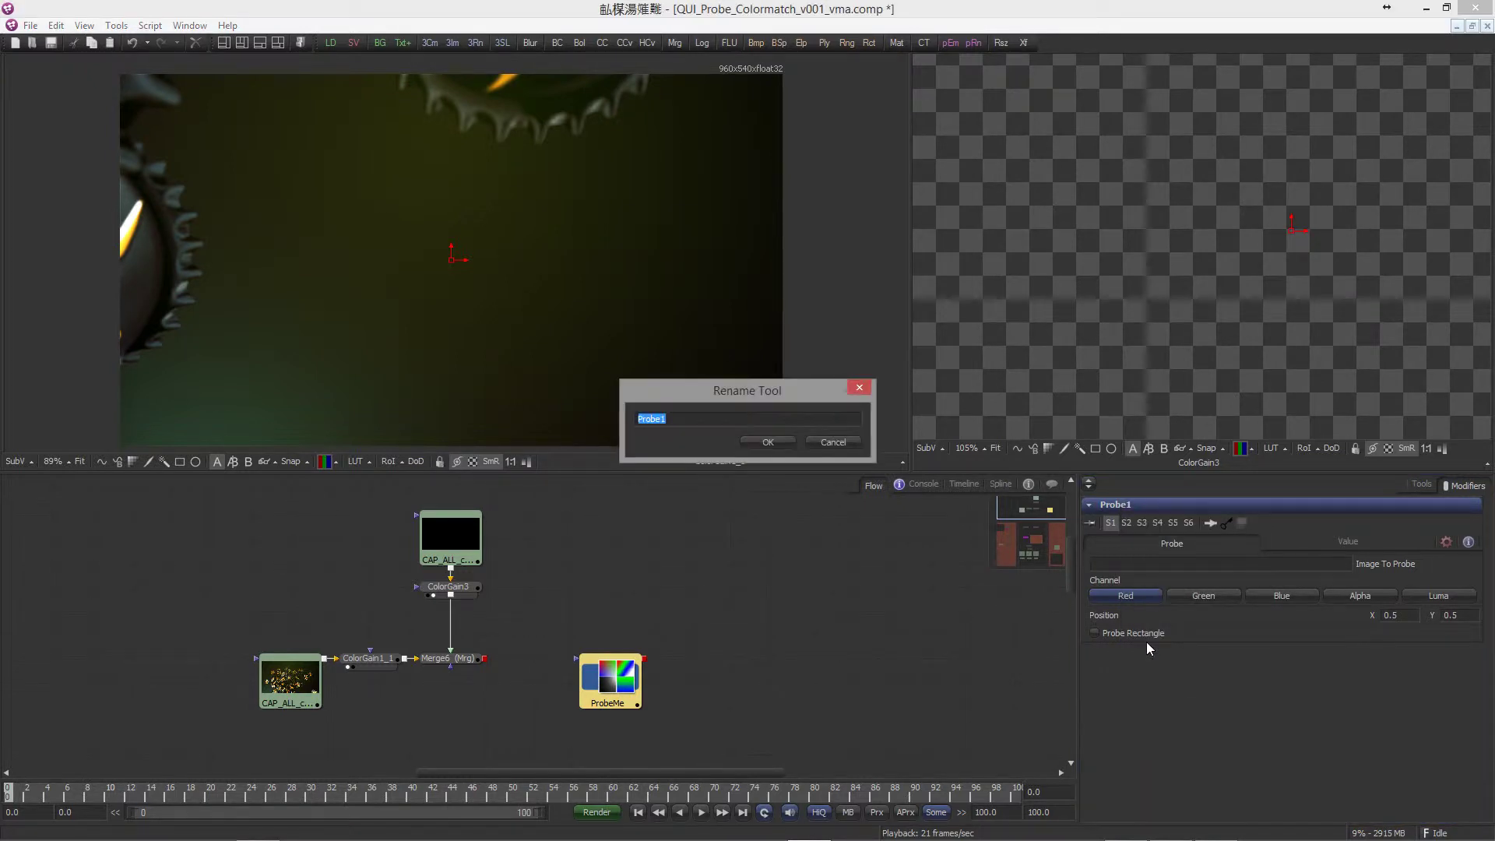
type("ProbePirate")
key("Return")
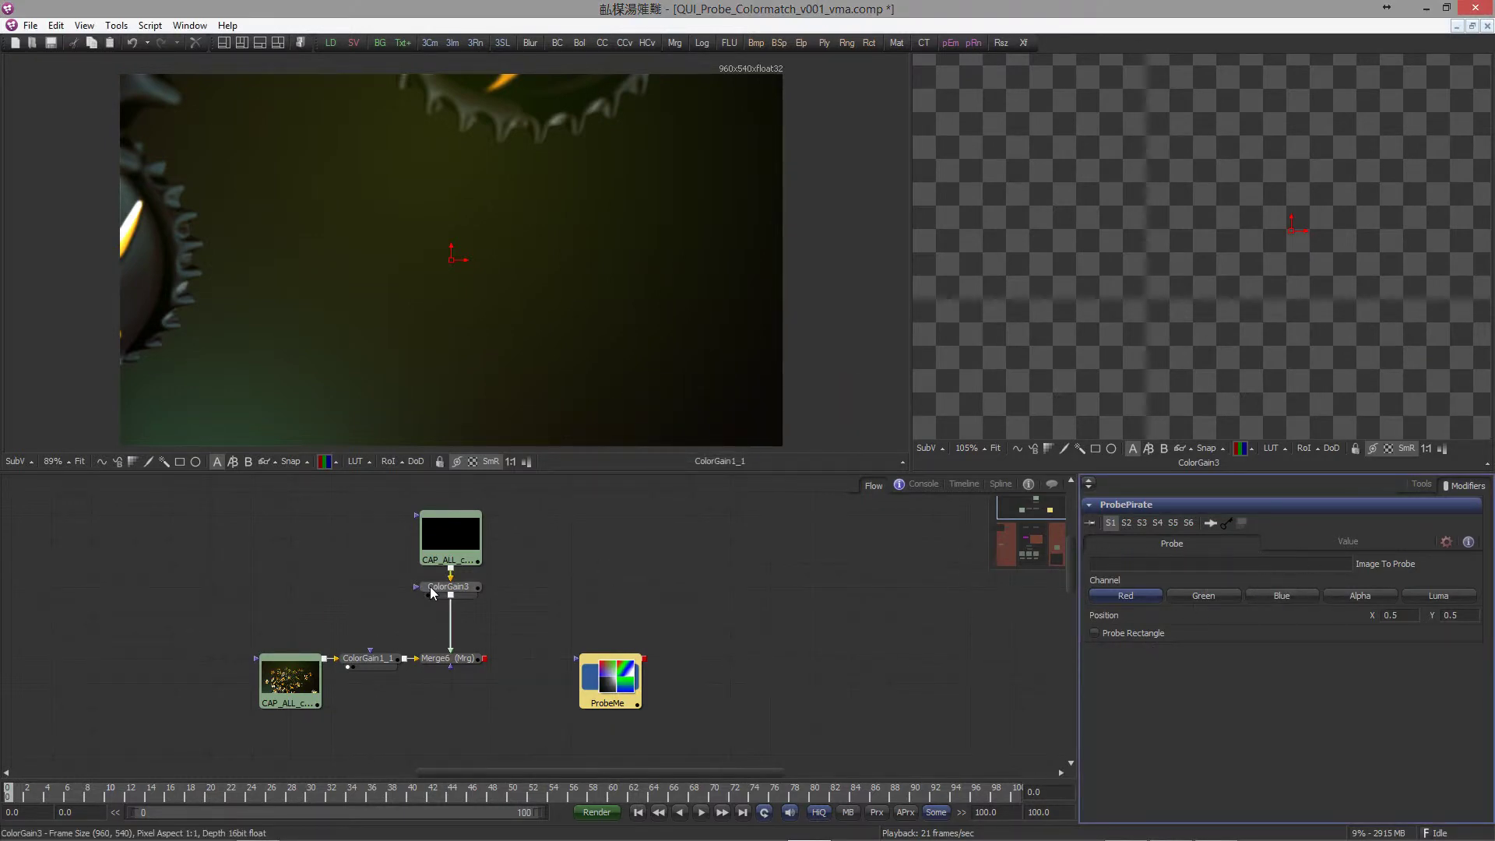
- Make ProbePirate sample ColorGain1_1 using a probe rectangle instead of one pixel
left_click_drag(386, 662, 1121, 563)
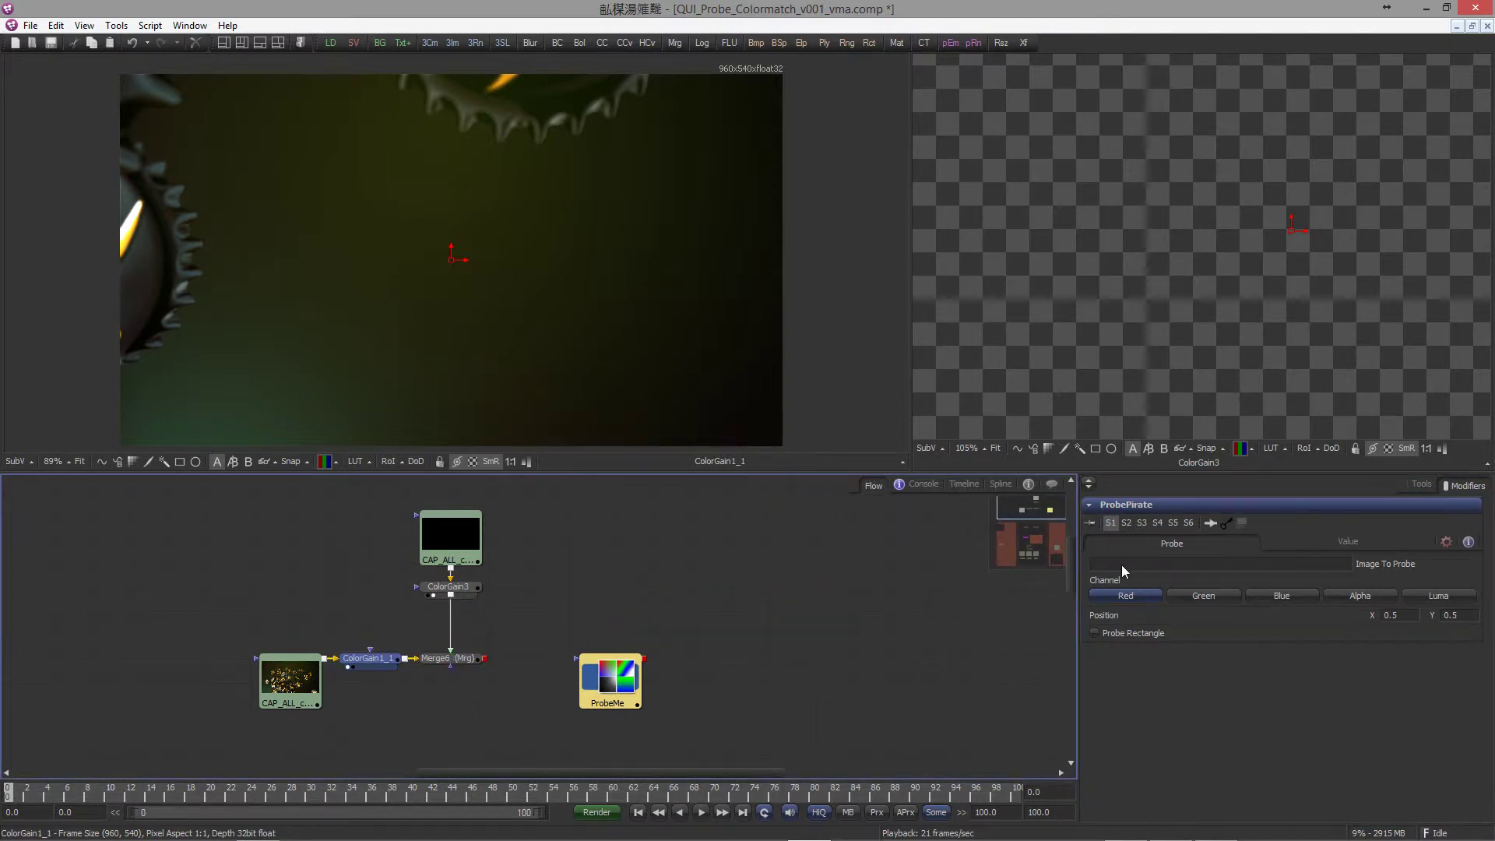
left_click(1095, 632)
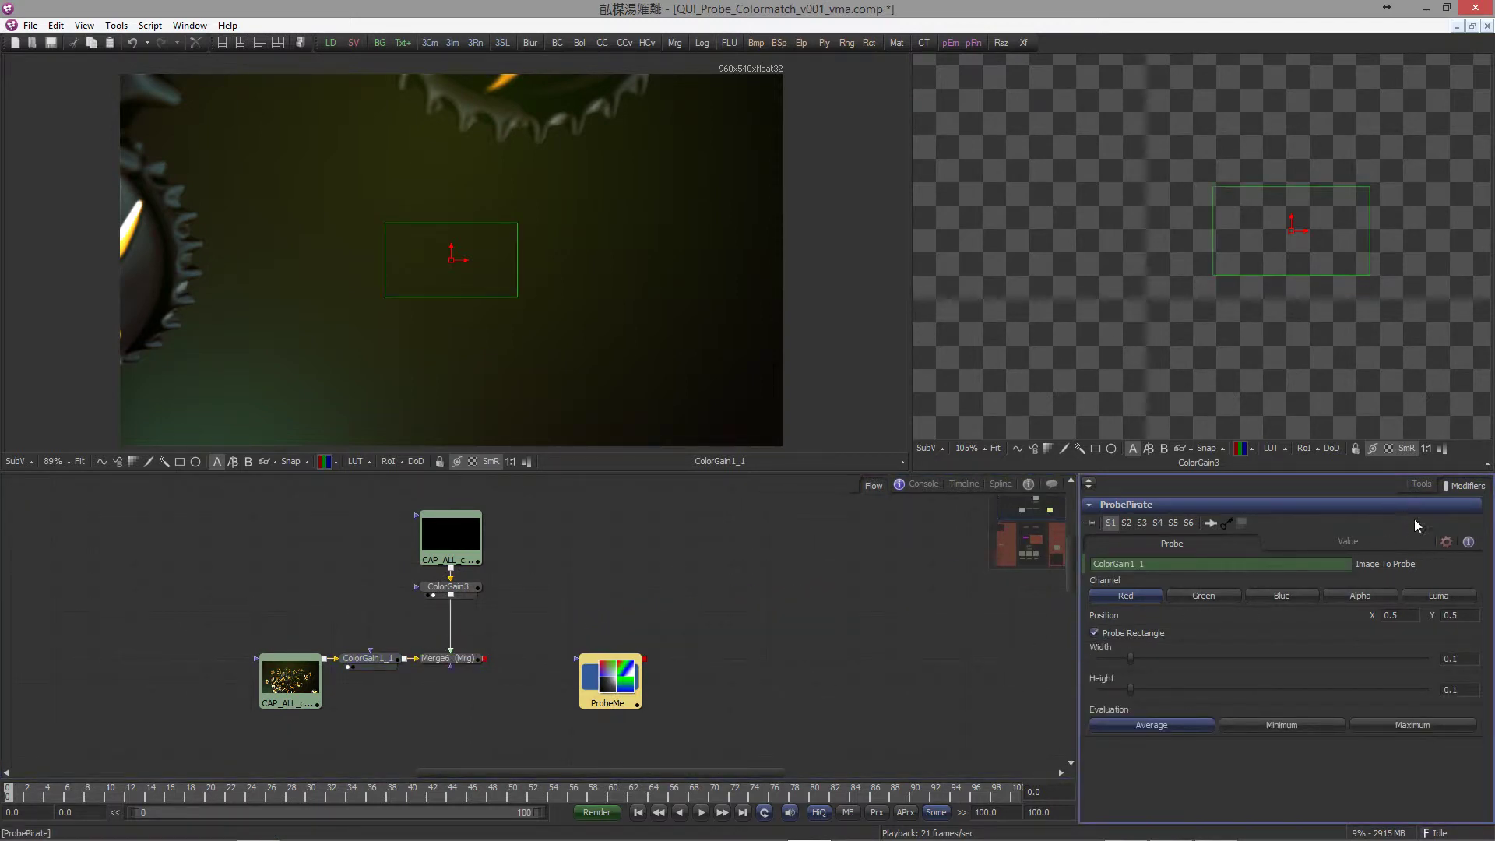
left_click(1422, 484)
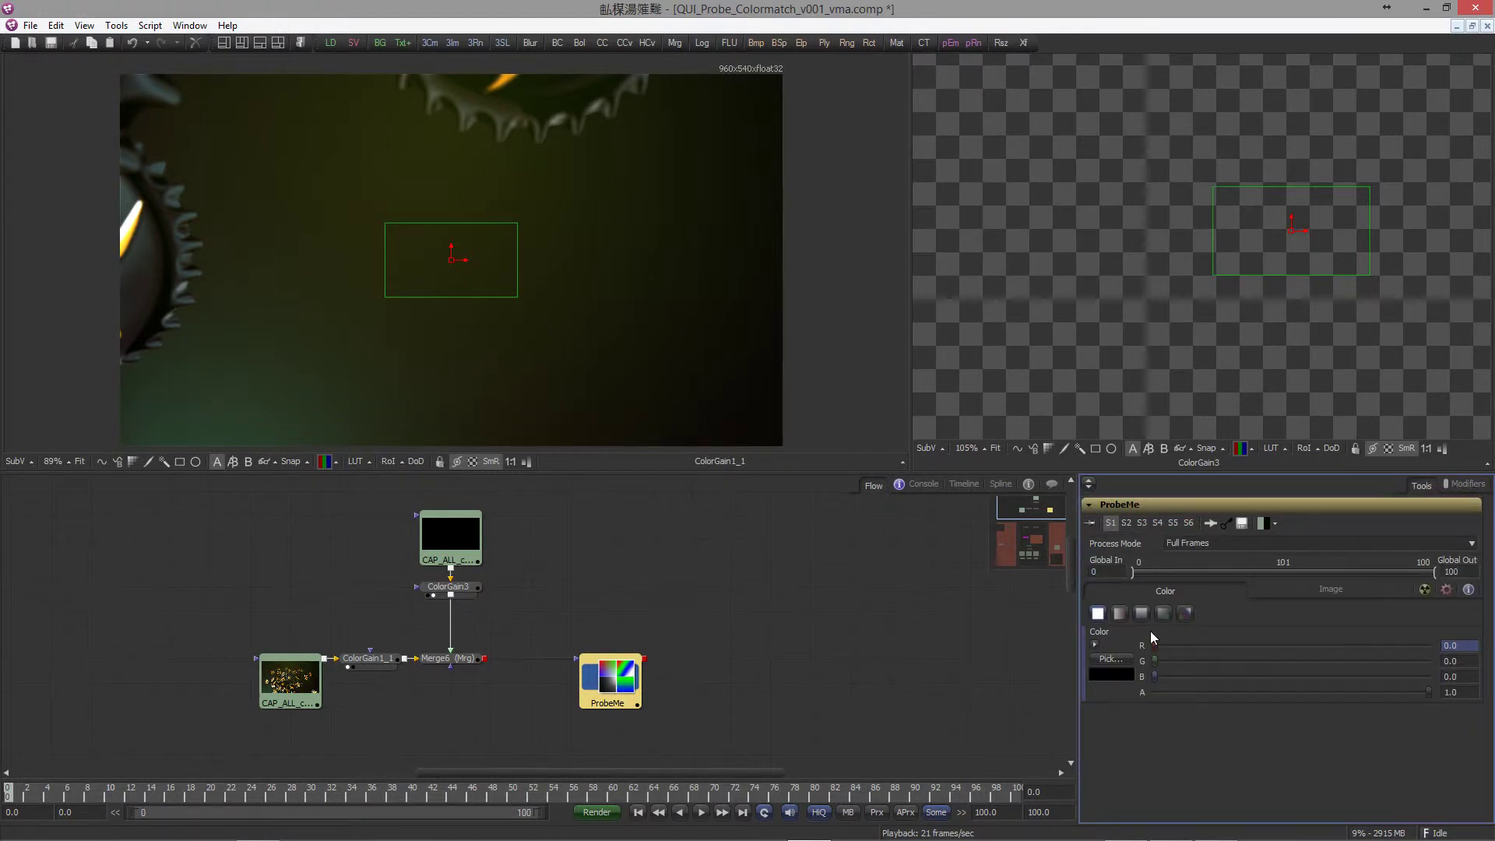
- Connect ProbeMe's green channel to ProbePirate's green reading
right_click(1156, 662)
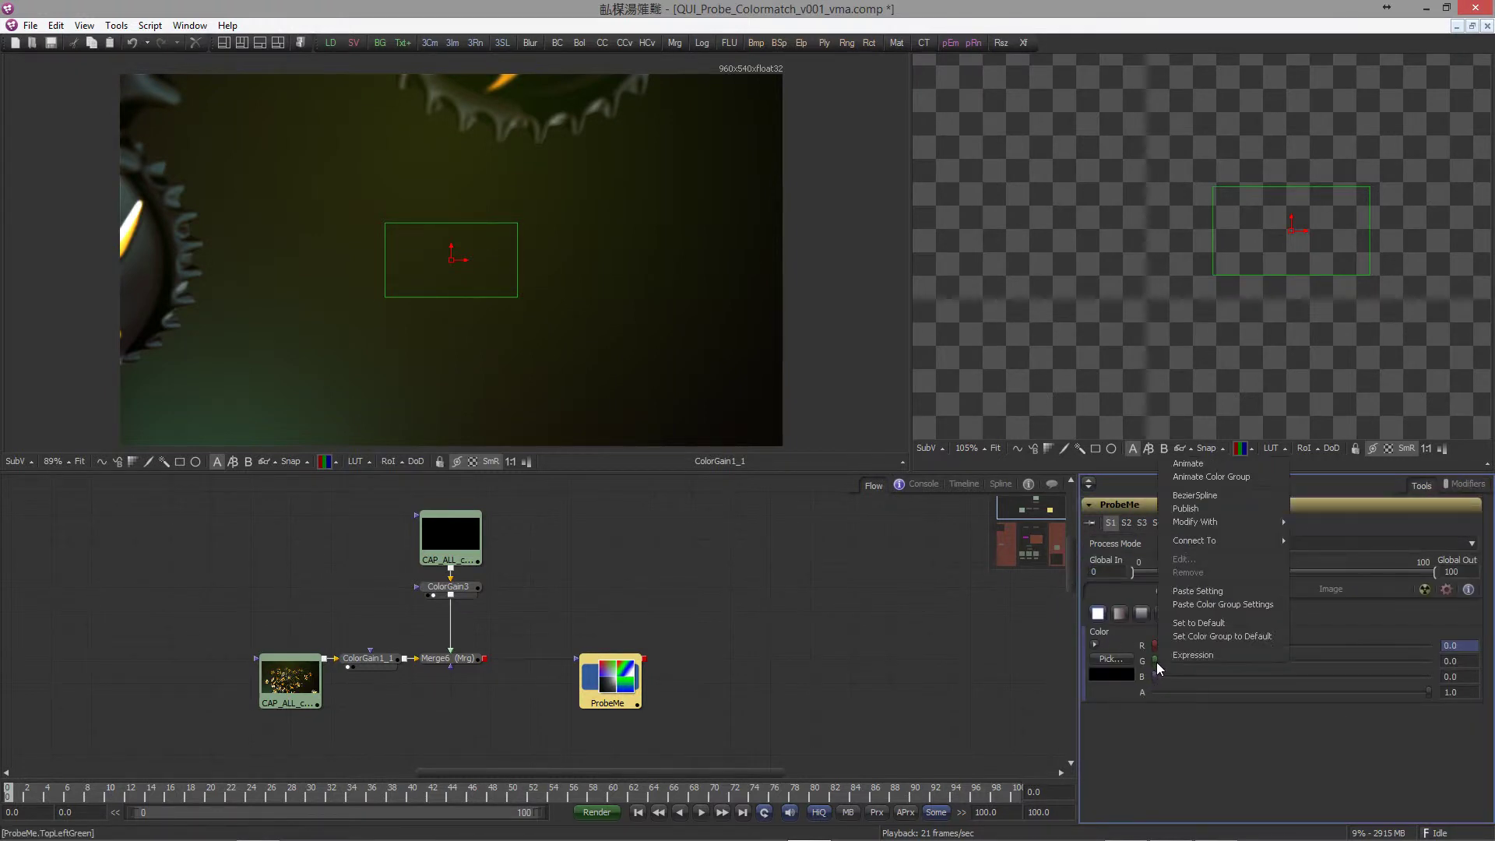
mouse_move(1205, 540)
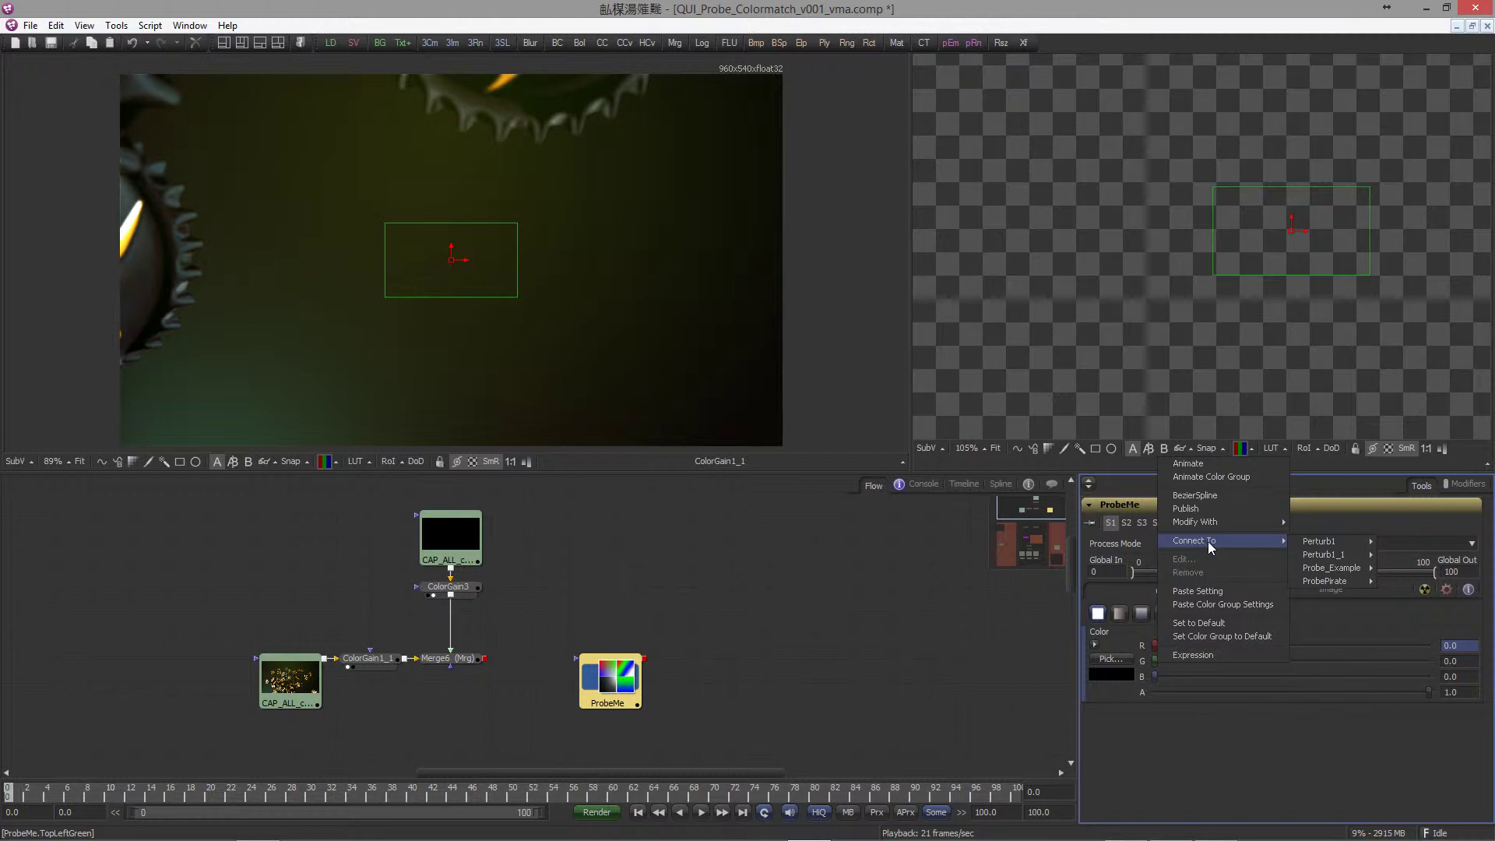
mouse_move(1322, 580)
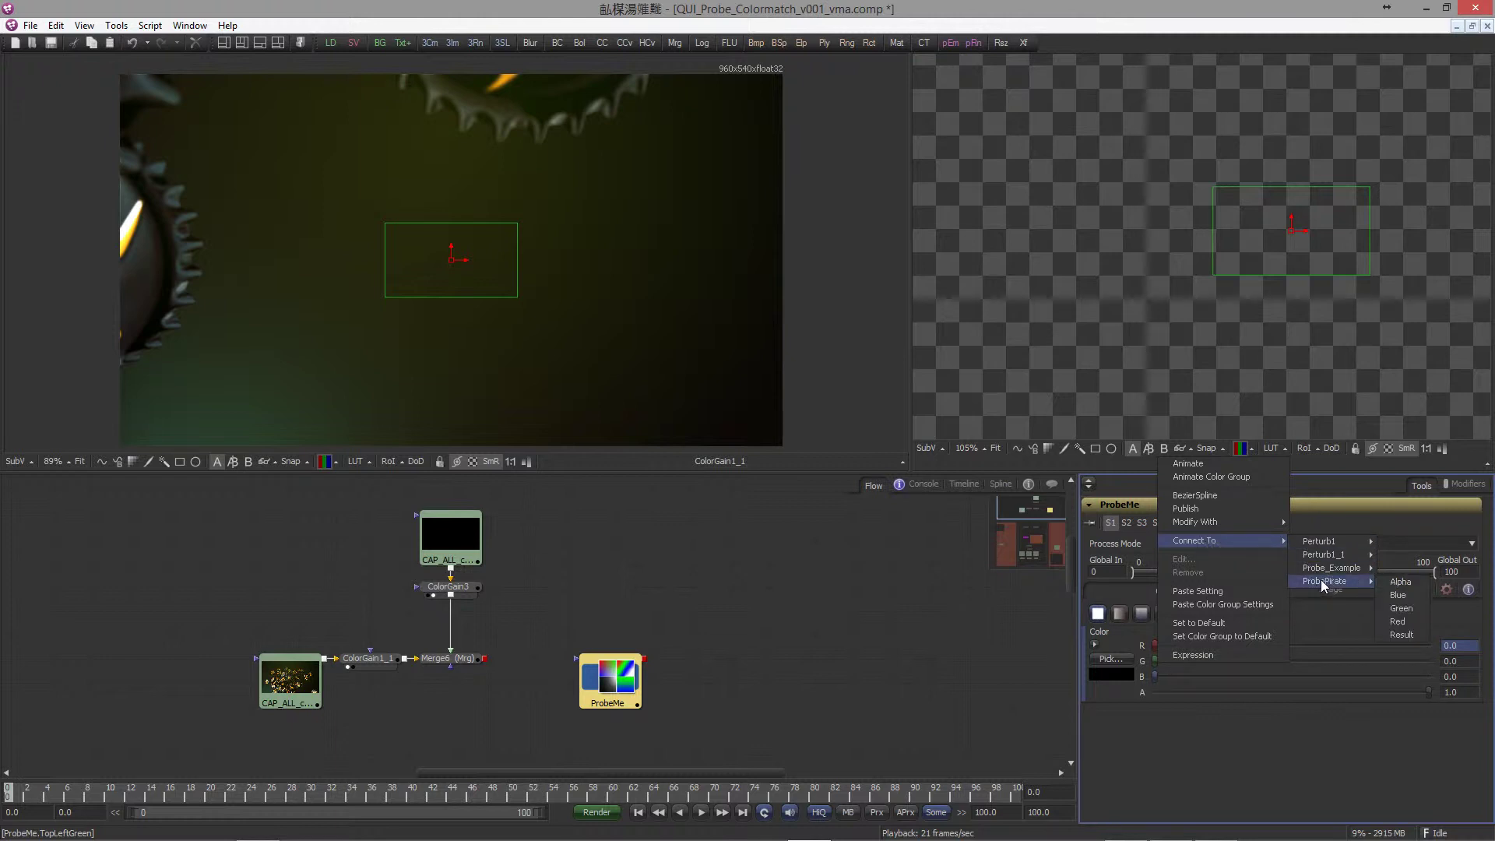
left_click(1399, 611)
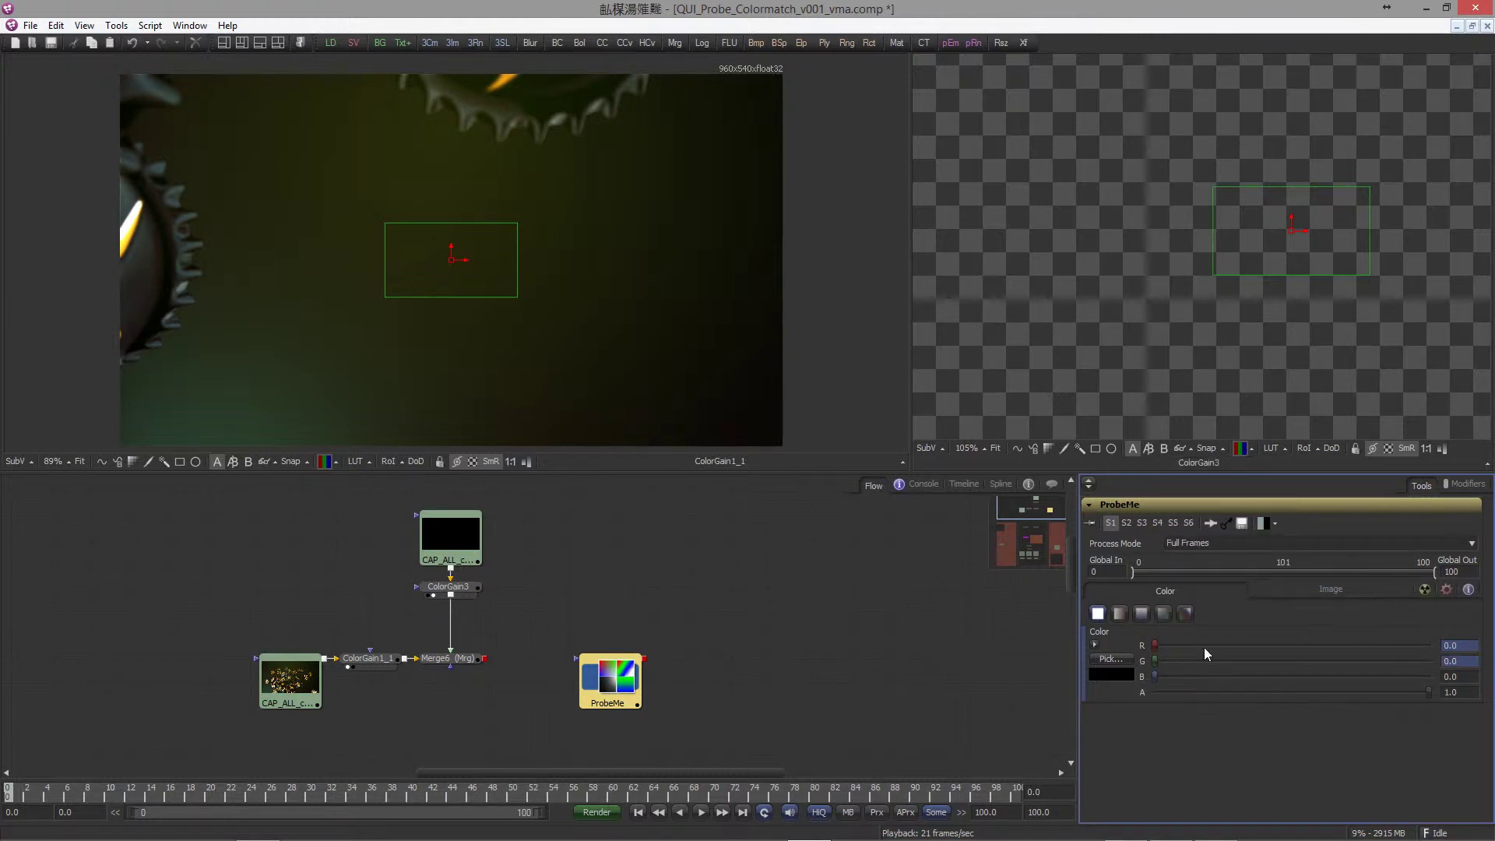
- Connect ProbeMe's blue channel to ProbePirate's blue reading
right_click(1152, 676)
mouse_move(1230, 555)
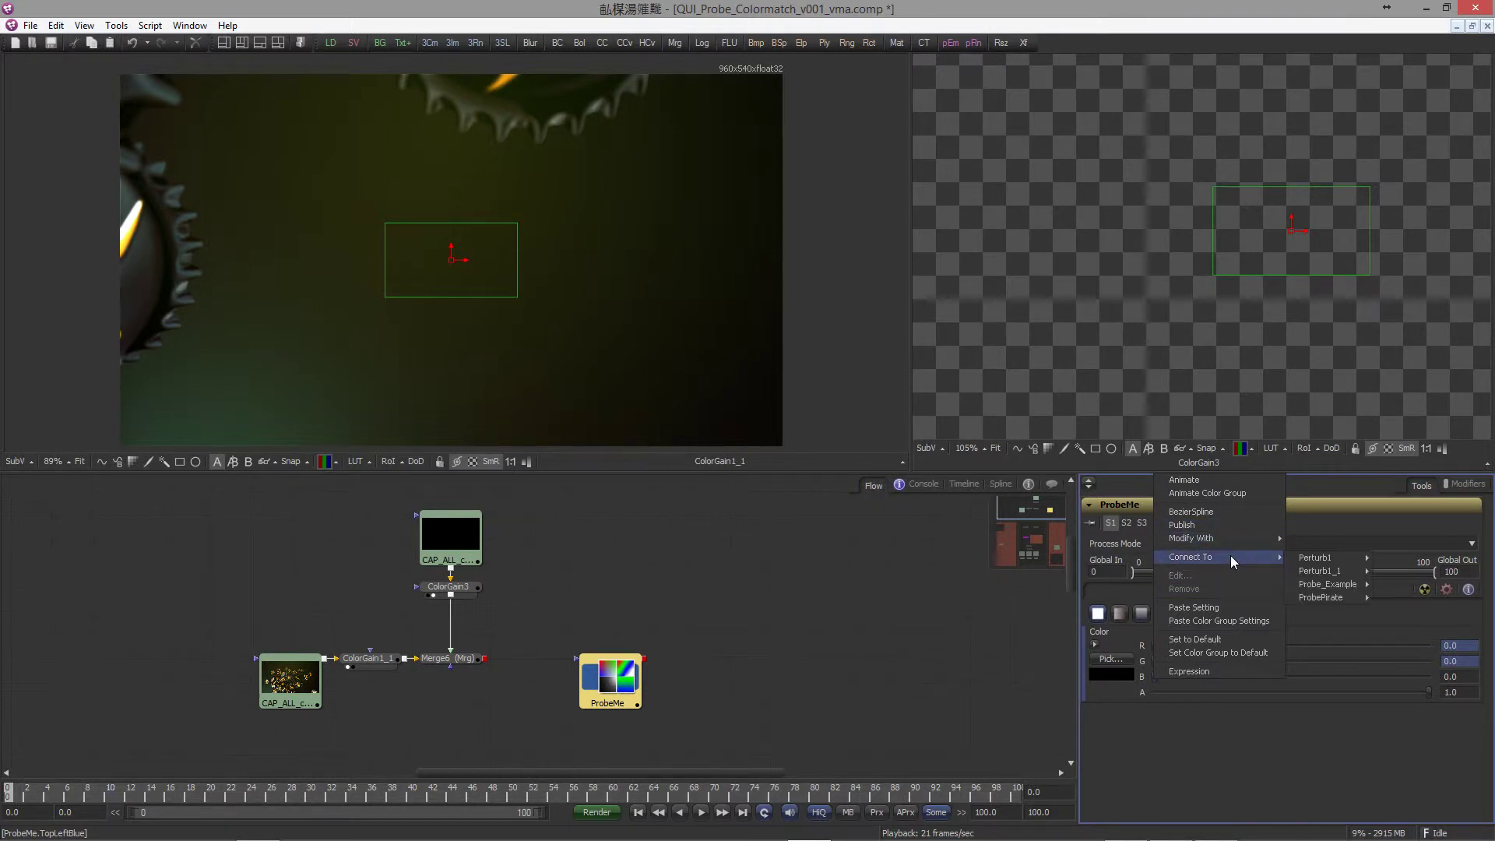
mouse_move(1348, 594)
left_click(1392, 616)
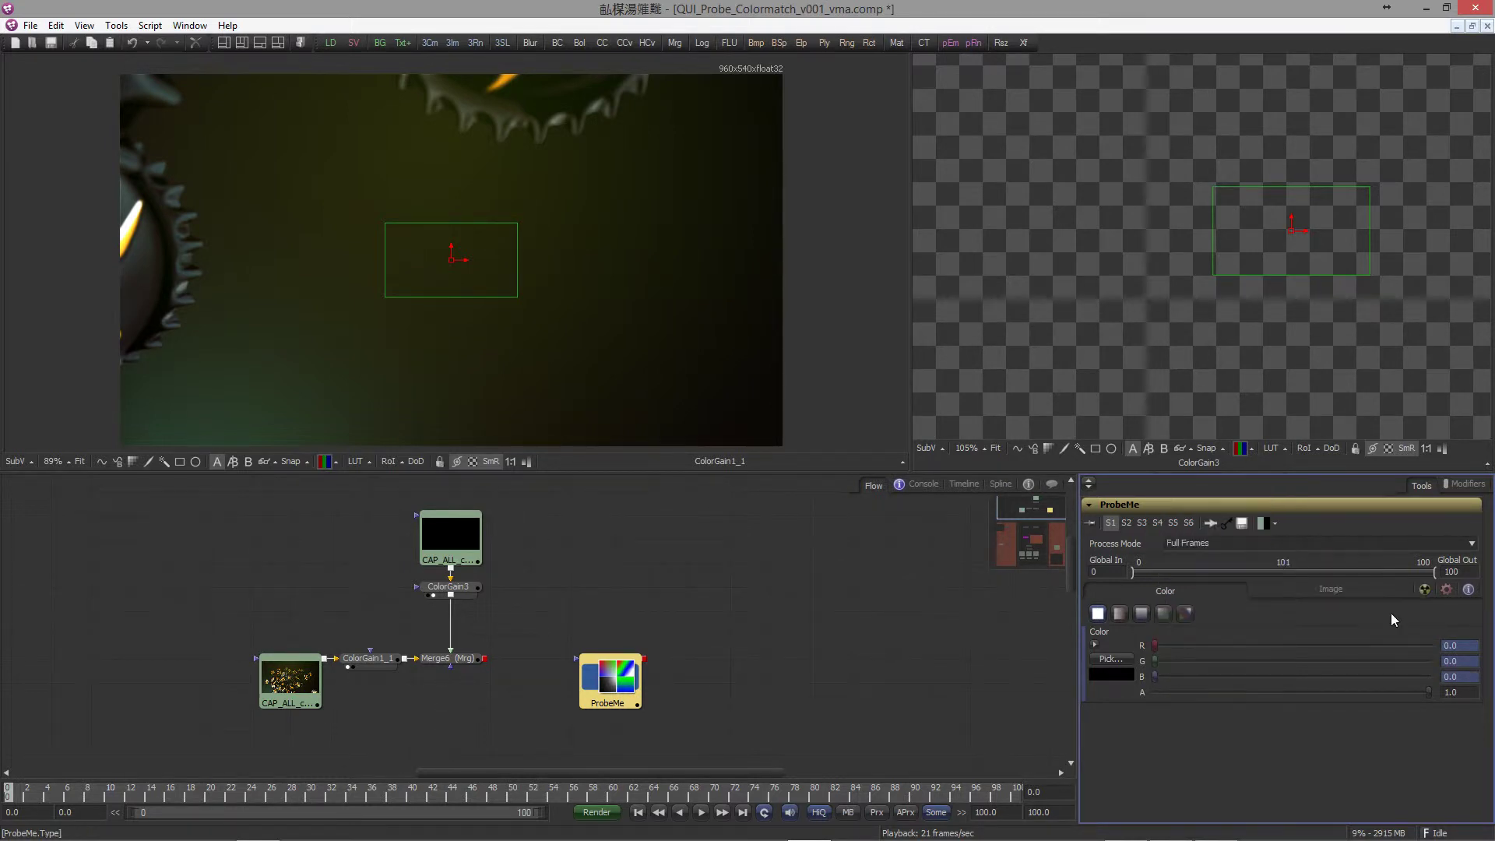
scroll(534, 327, "down", 2)
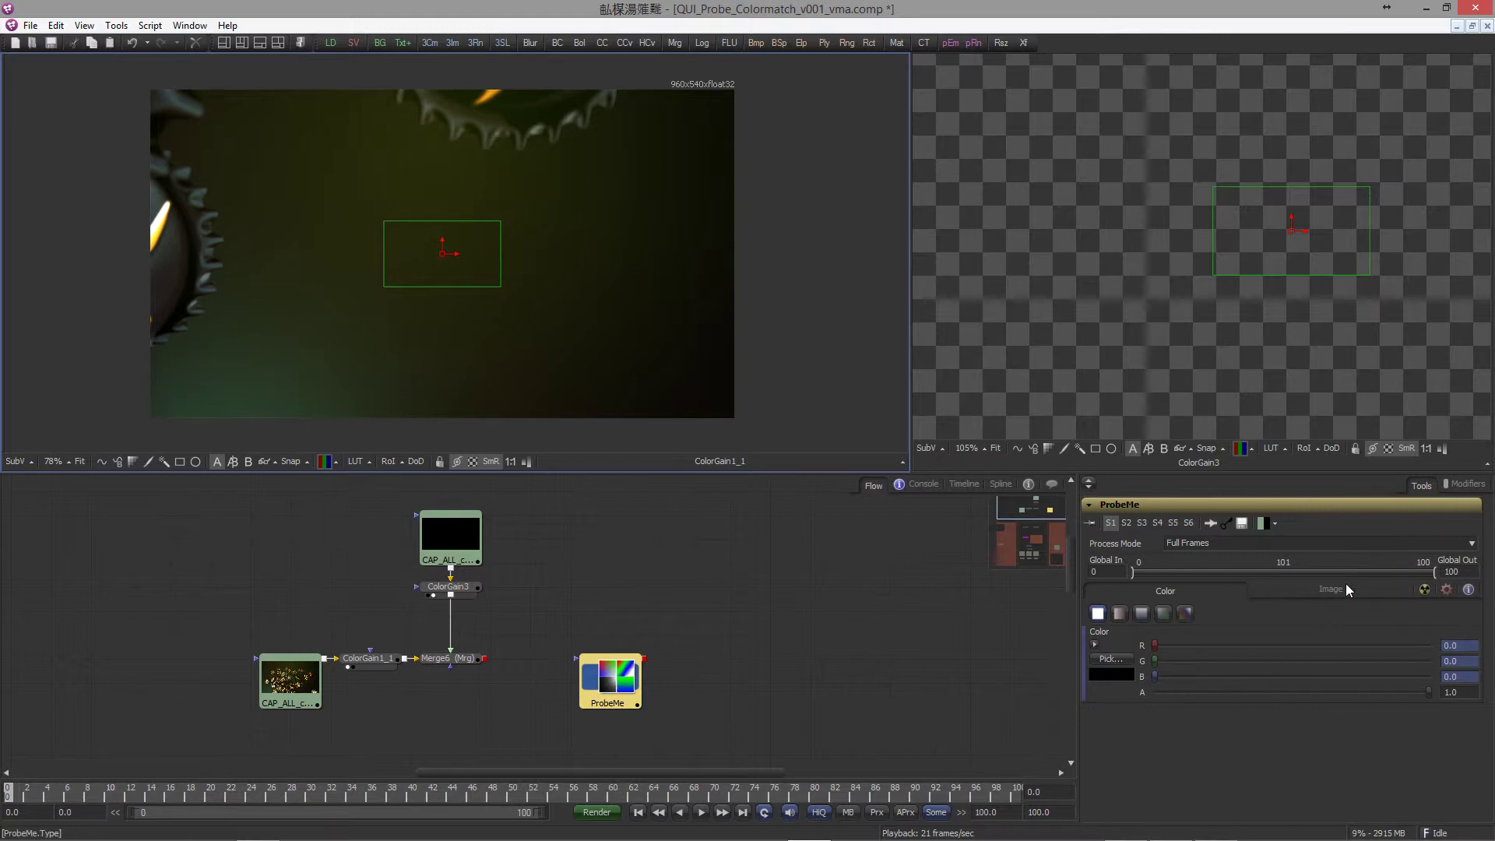
- Check the ProbePirate probe, go to frame 15, and drag the probe rectangle onto a pirate cap
left_click(1465, 484)
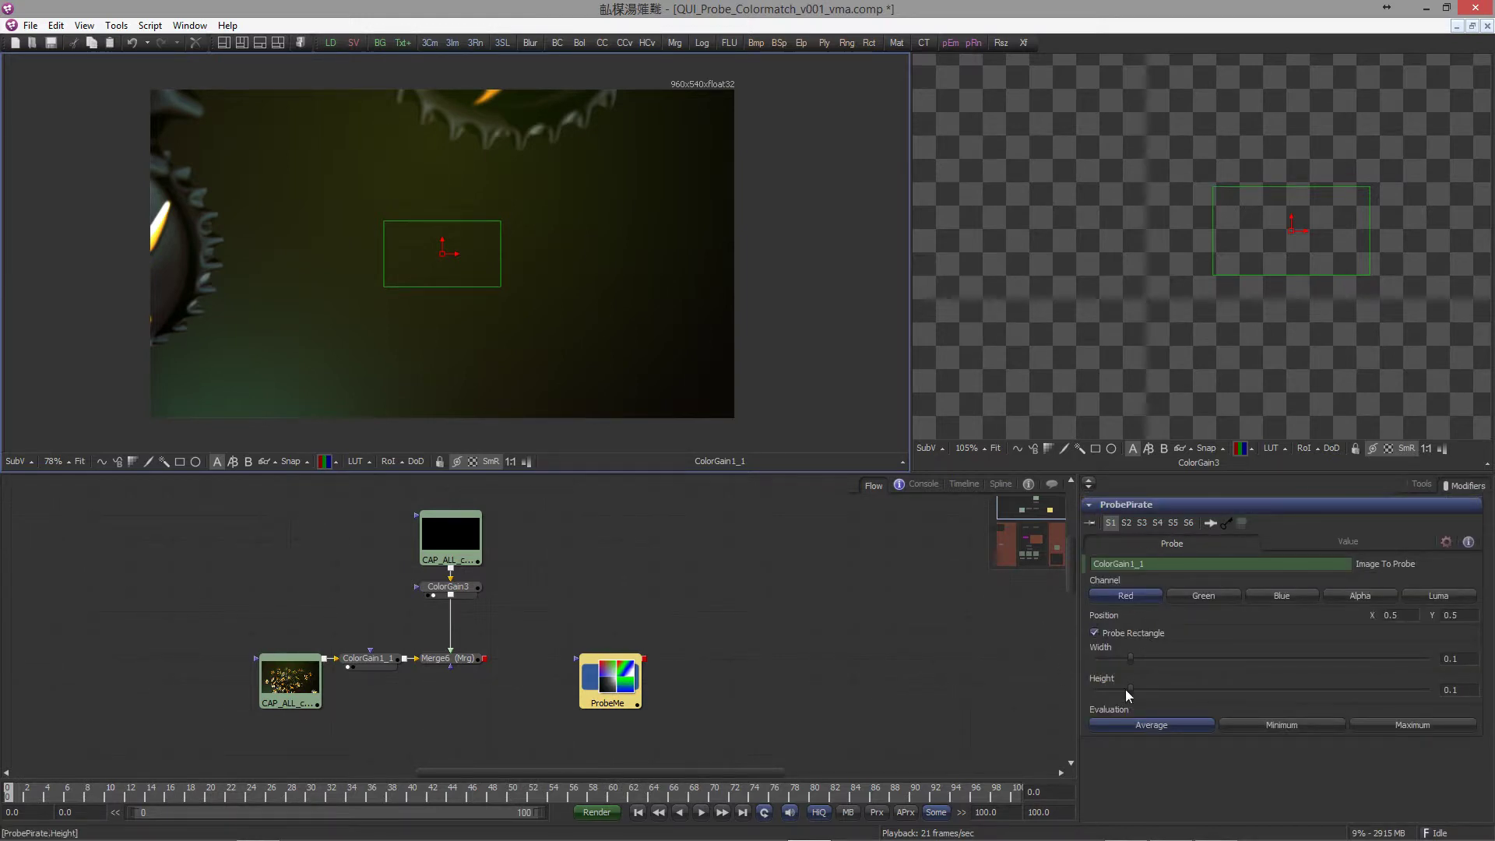
left_click(1419, 484)
scroll(460, 308, "down", 1)
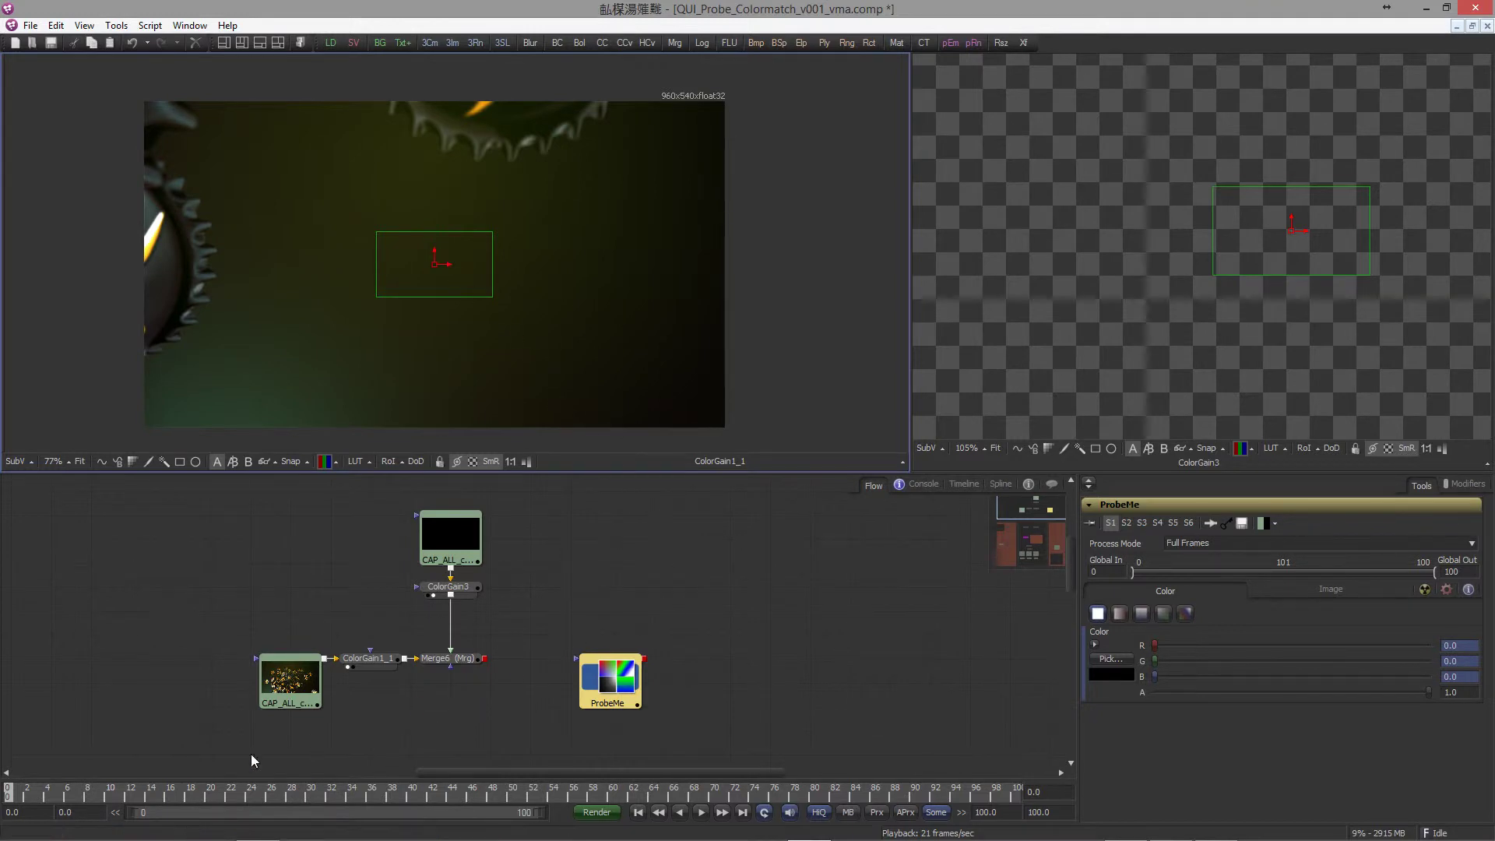
left_click_drag(79, 798, 159, 794)
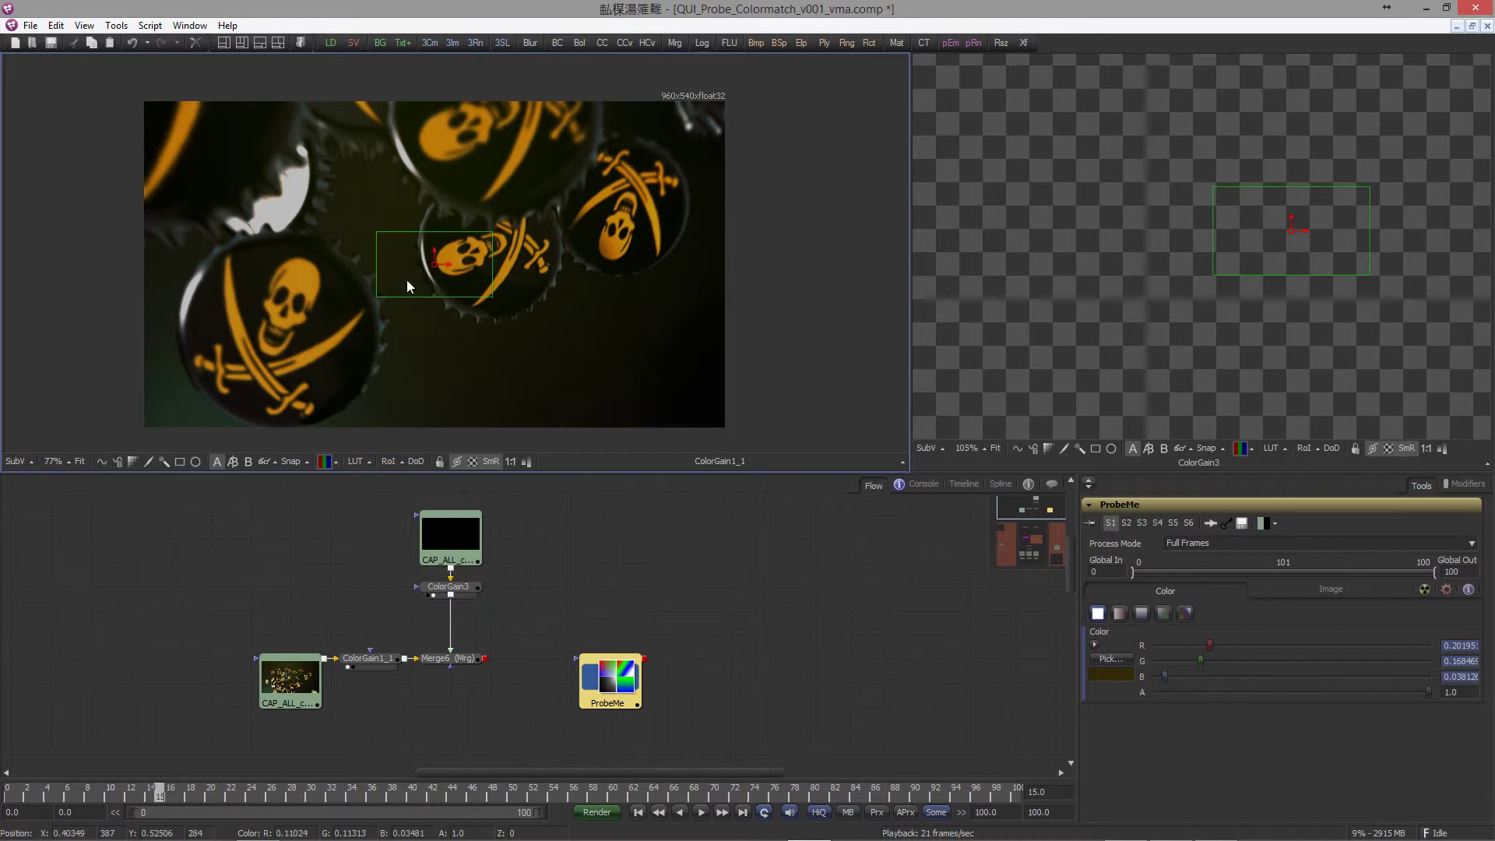
left_click_drag(438, 264, 646, 390)
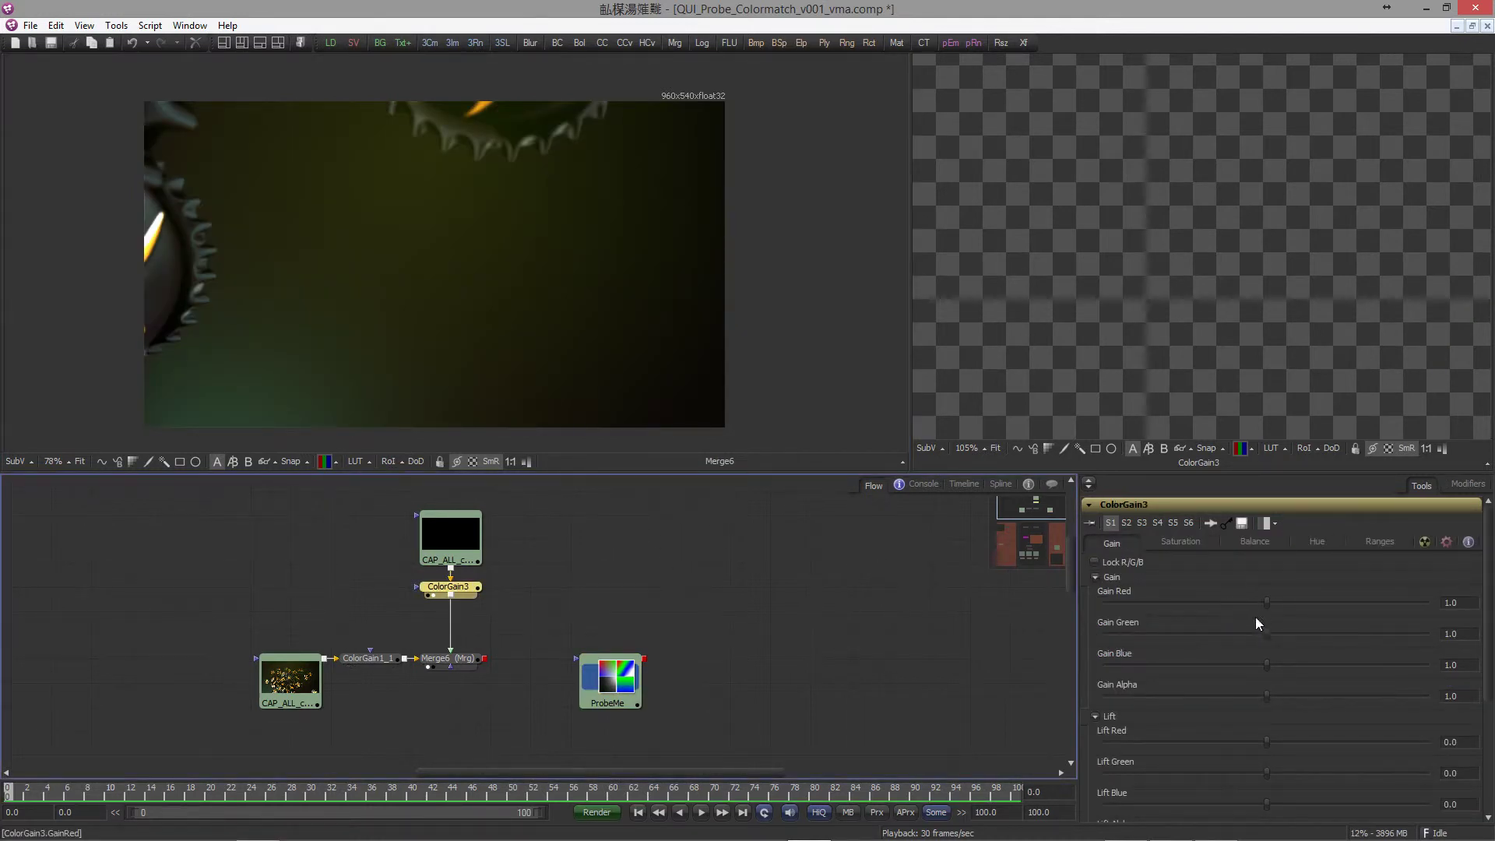
- Copy ColorGain1's Gain Red MeasureMe expression
left_click(611, 679)
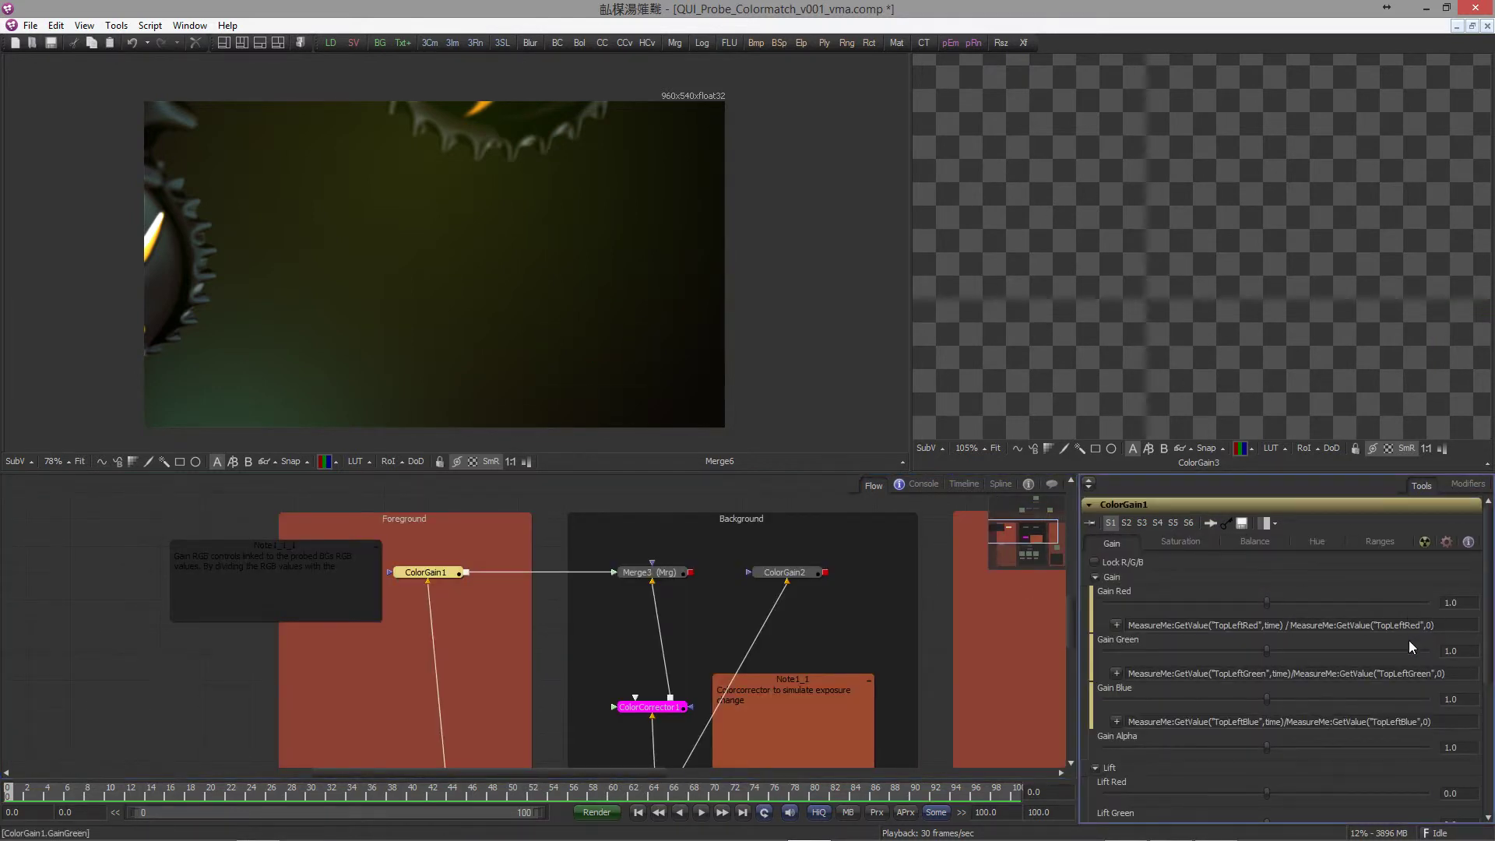
left_click_drag(1434, 624, 1128, 625)
key("ctrl+c")
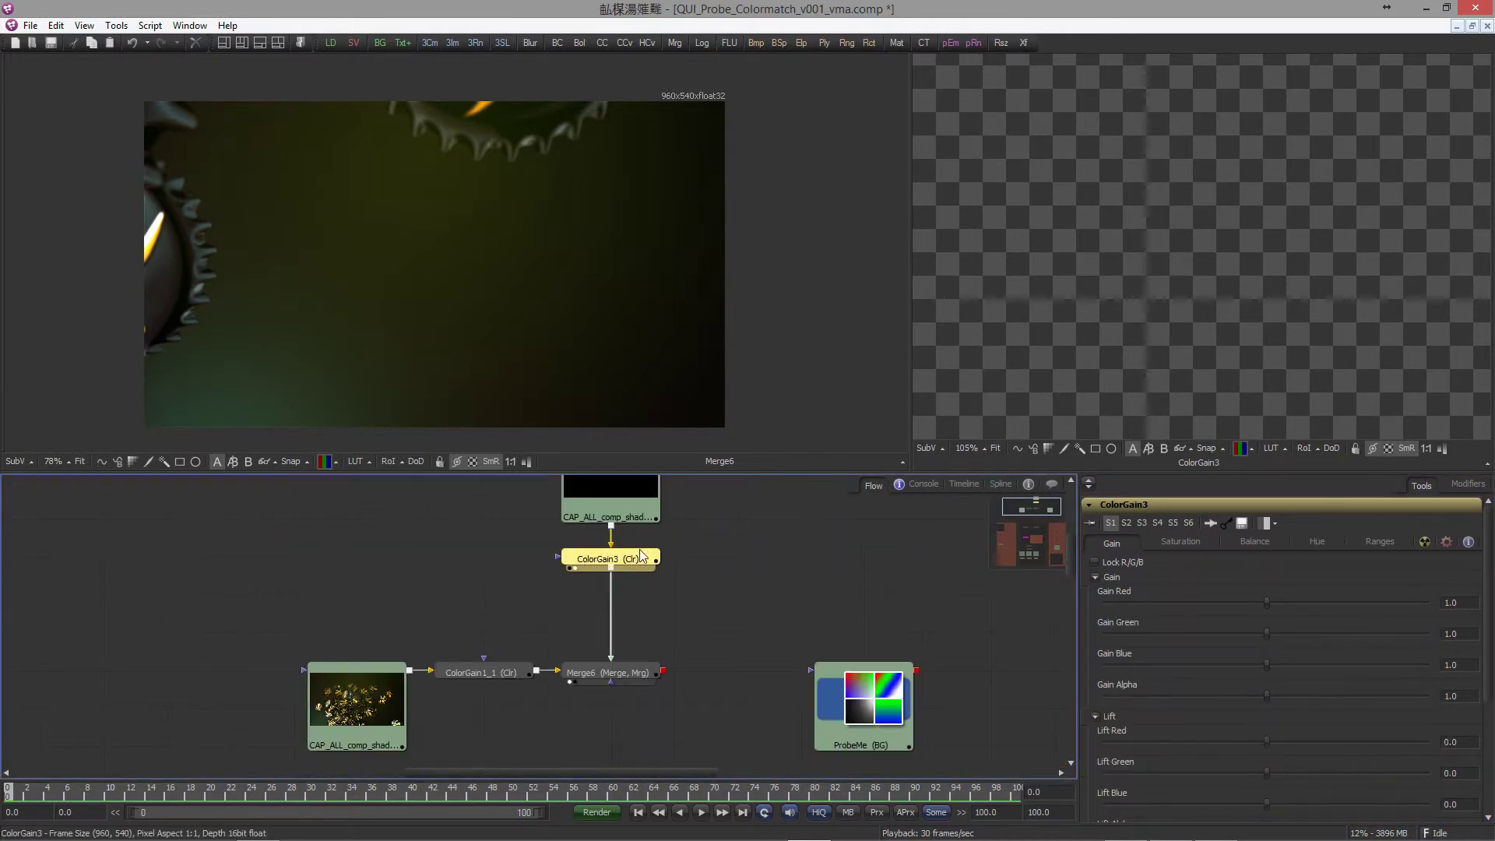
left_click_drag(741, 596, 674, 592)
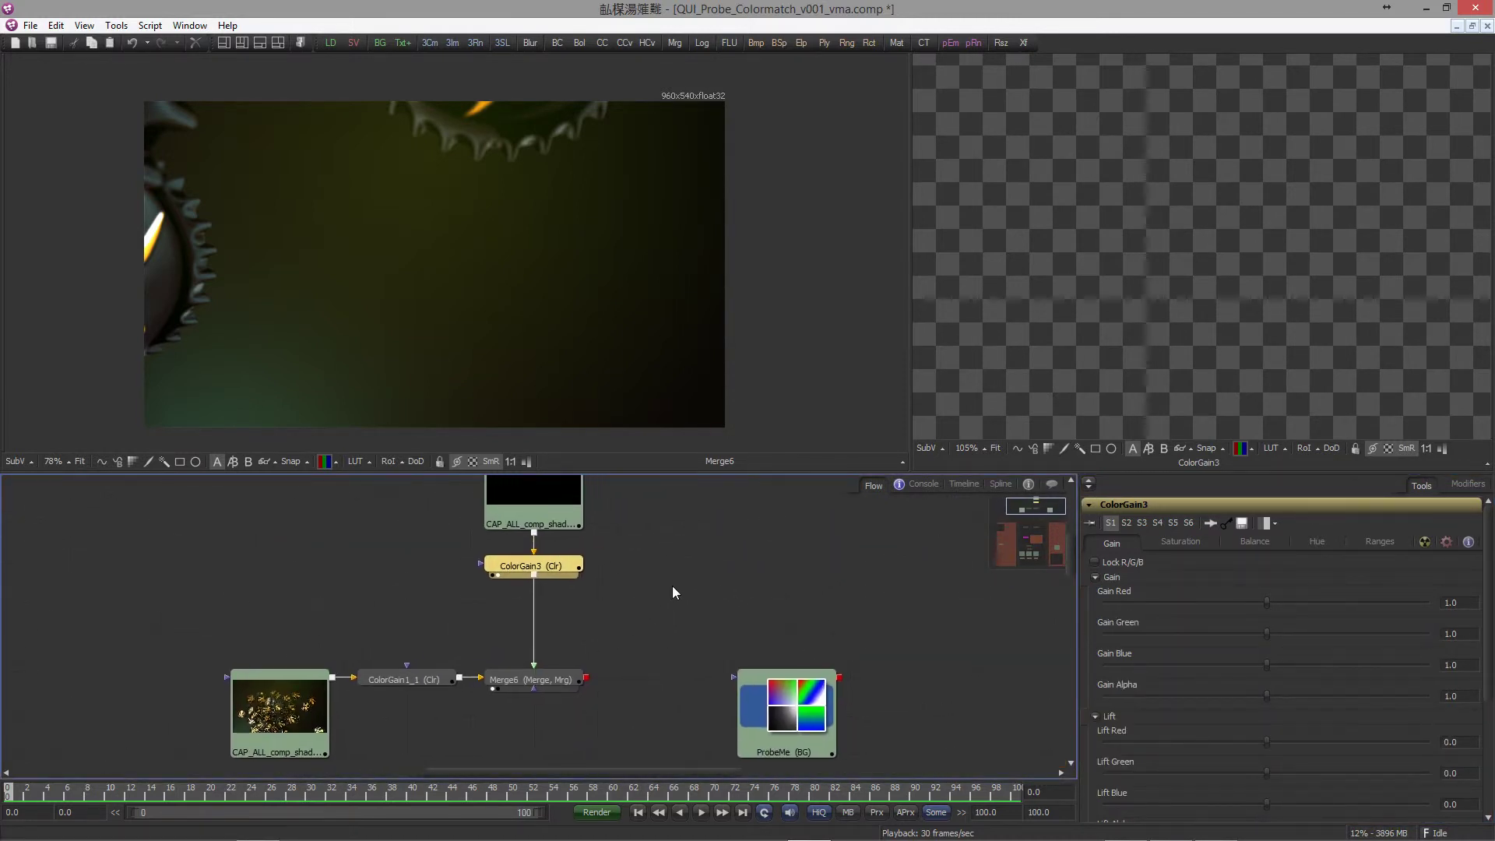
- Add expressions to ColorGain3's Gain Red, Gain Green and Gain Blue
right_click(1264, 601)
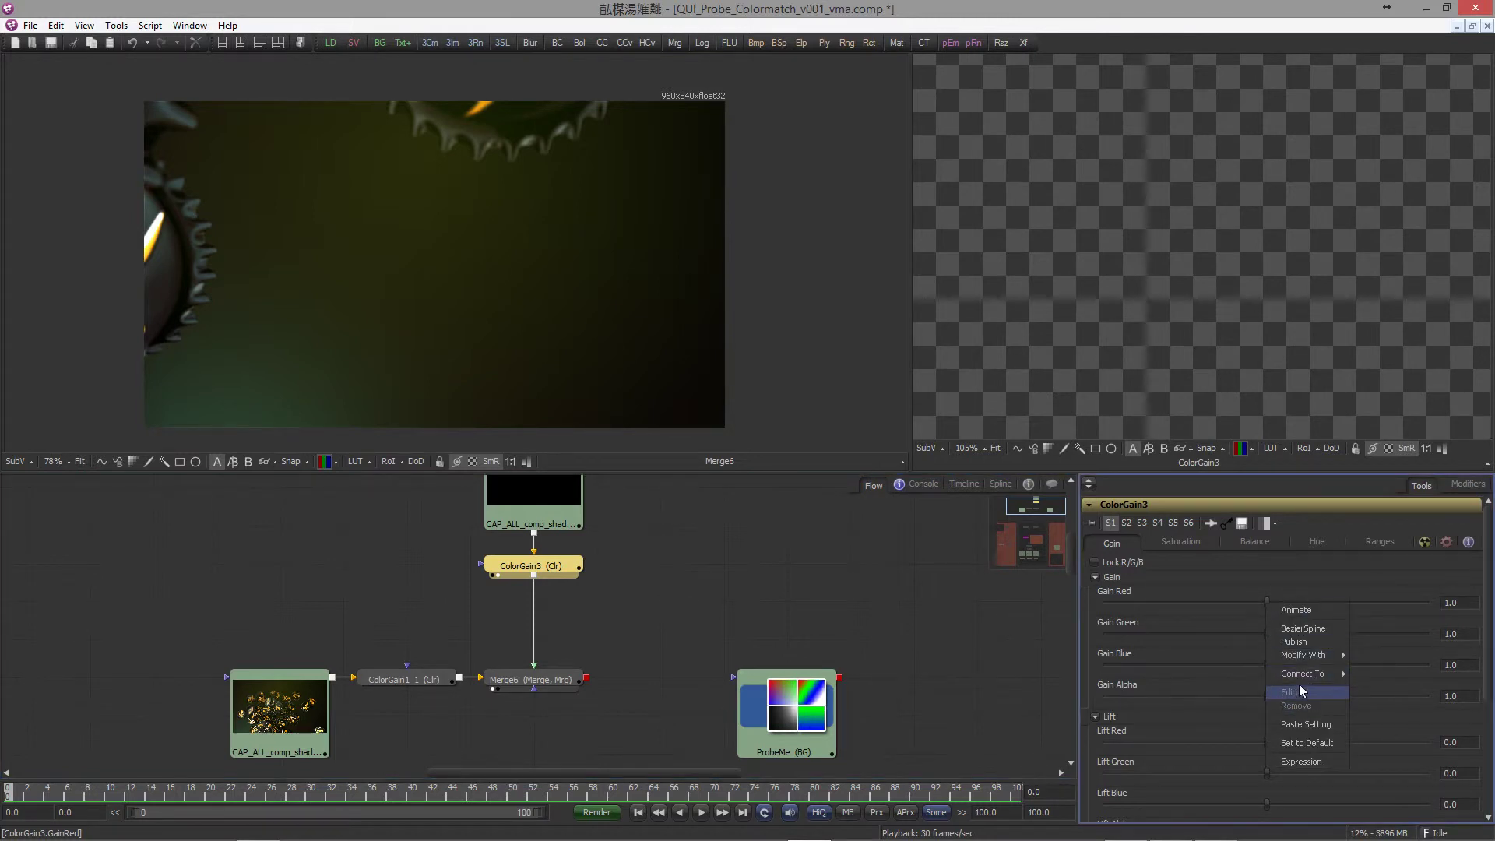
left_click(1299, 761)
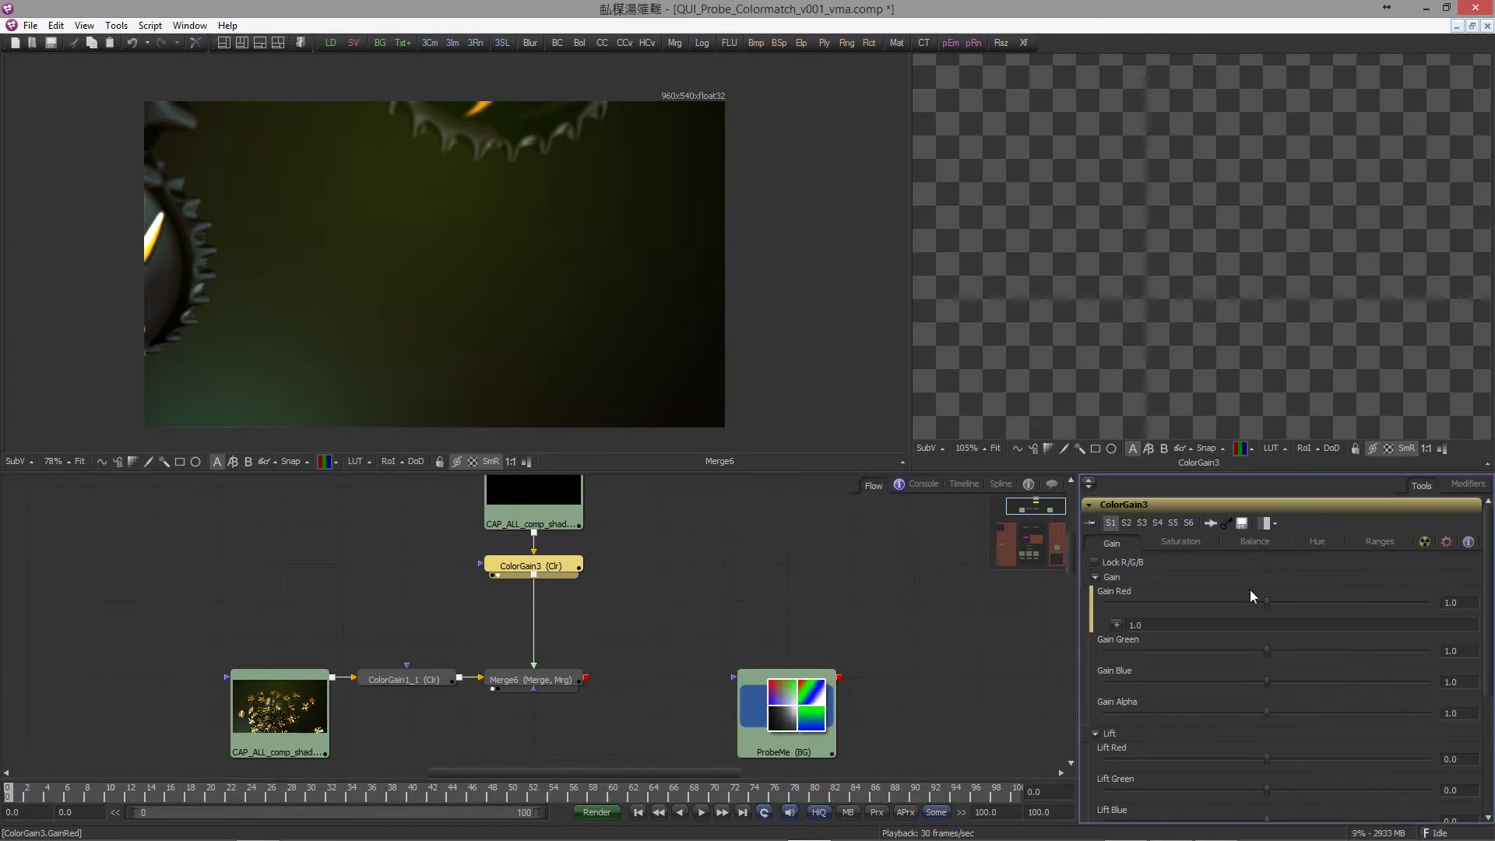
right_click(1267, 653)
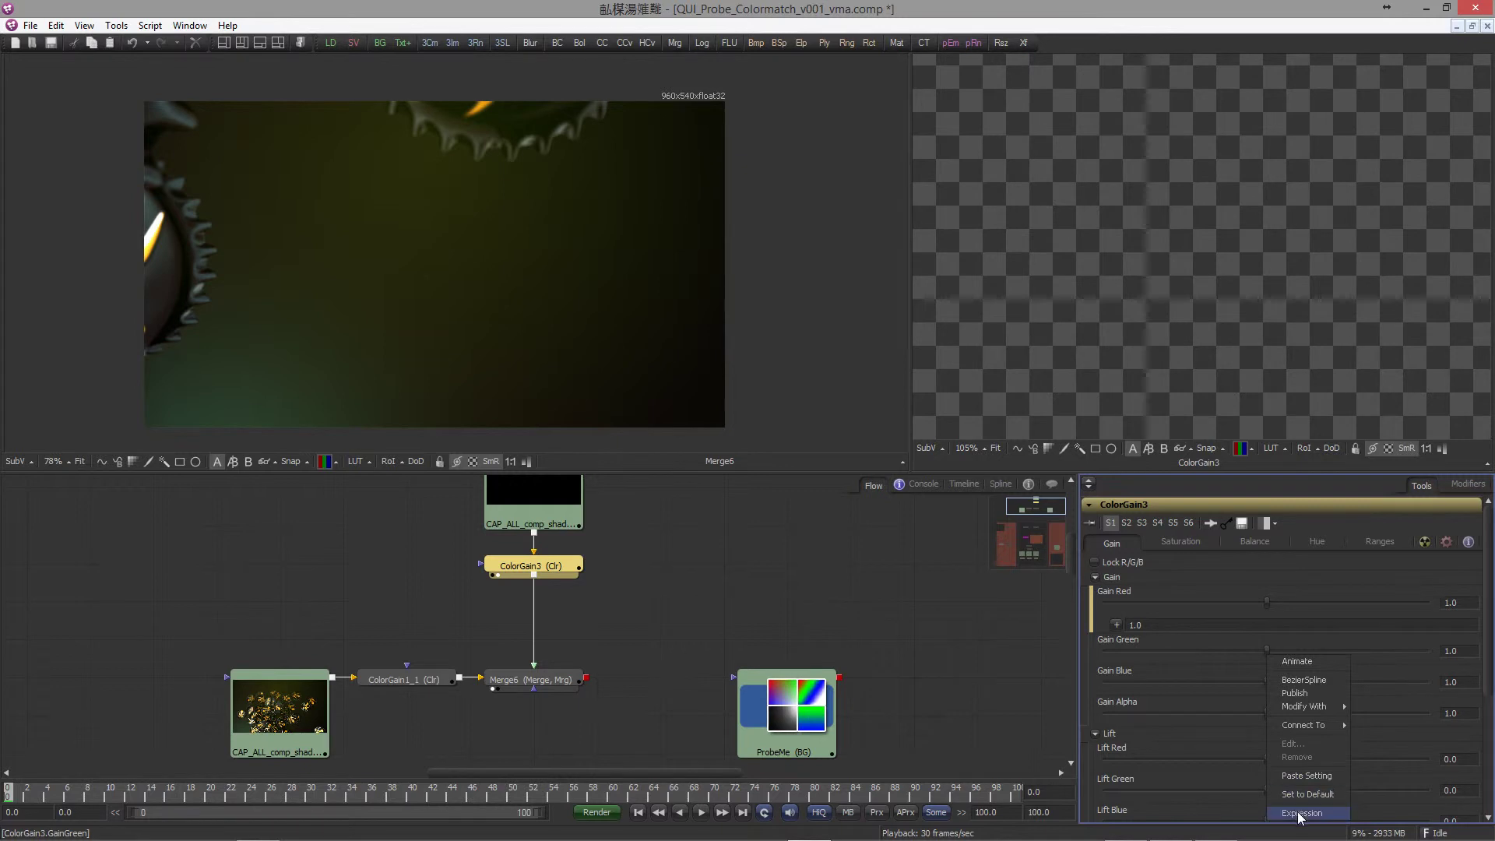
left_click(1299, 813)
right_click(1265, 700)
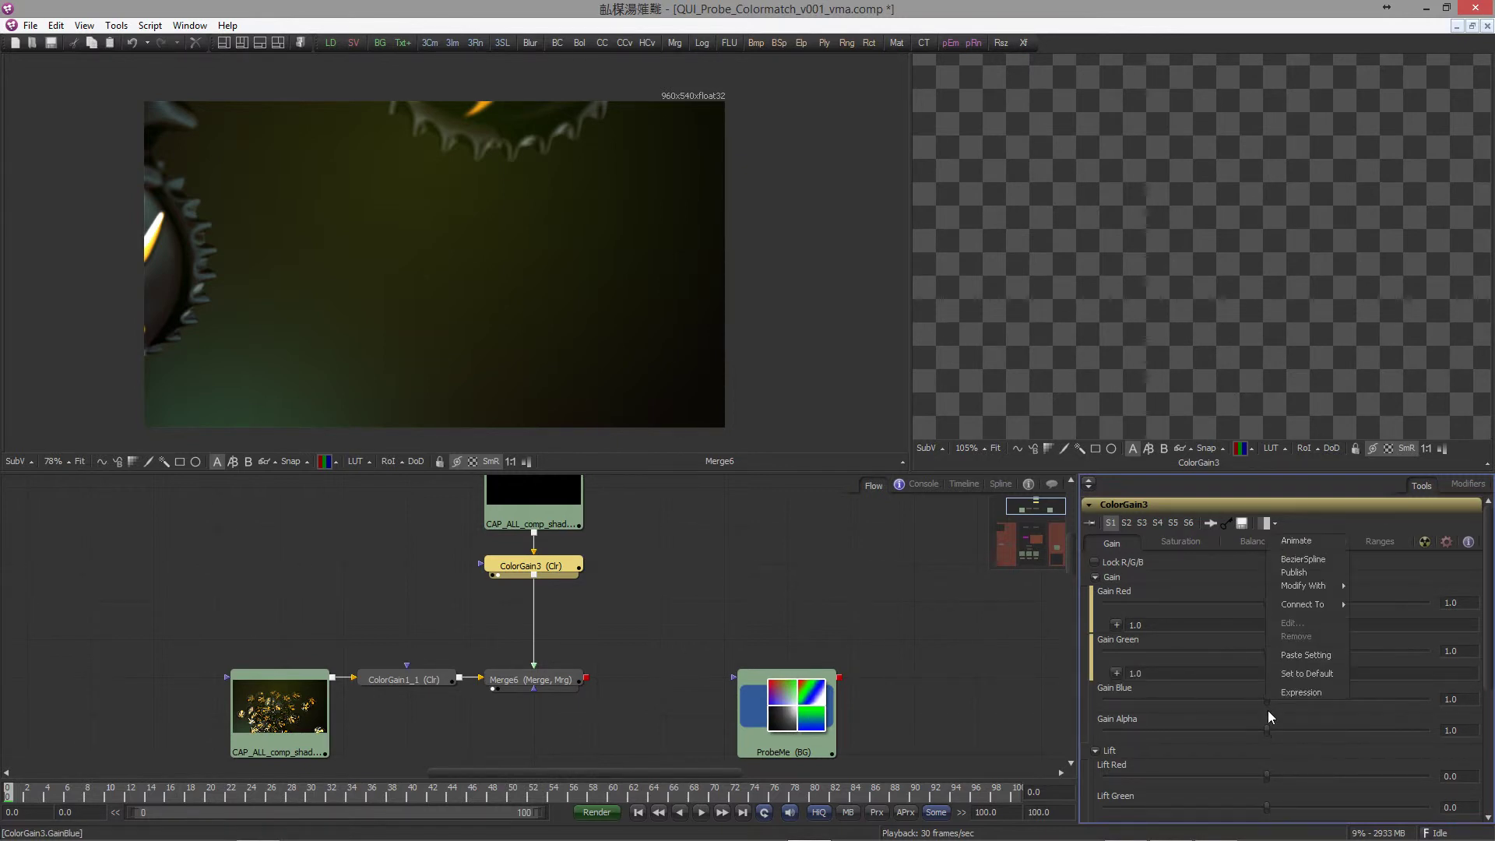
left_click(1300, 692)
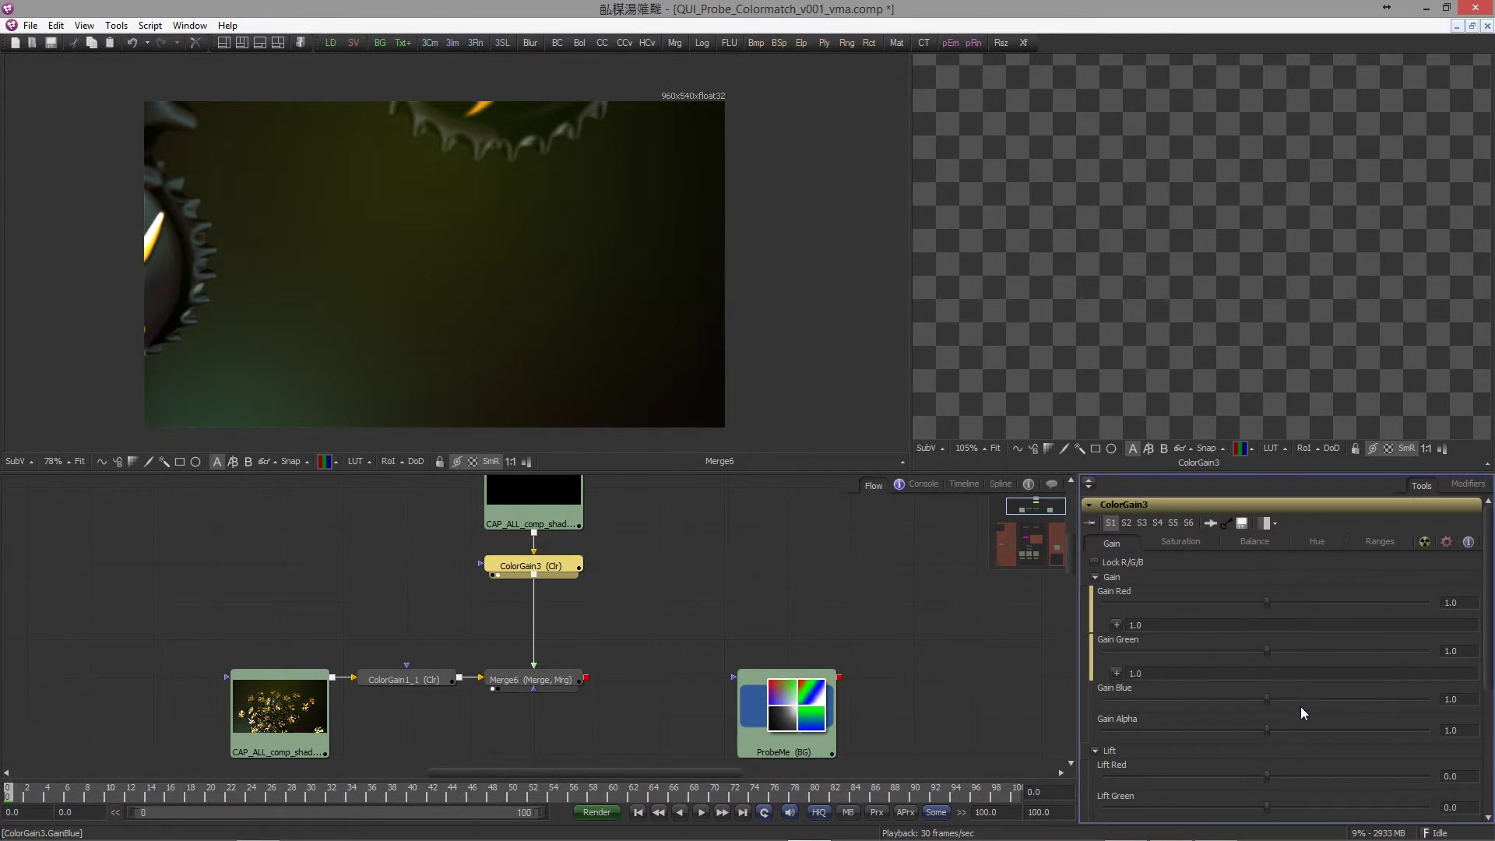
- Paste the MeasureMe expression into ColorGain3's Gain Red
double_click(1127, 626)
key("ctrl+v")
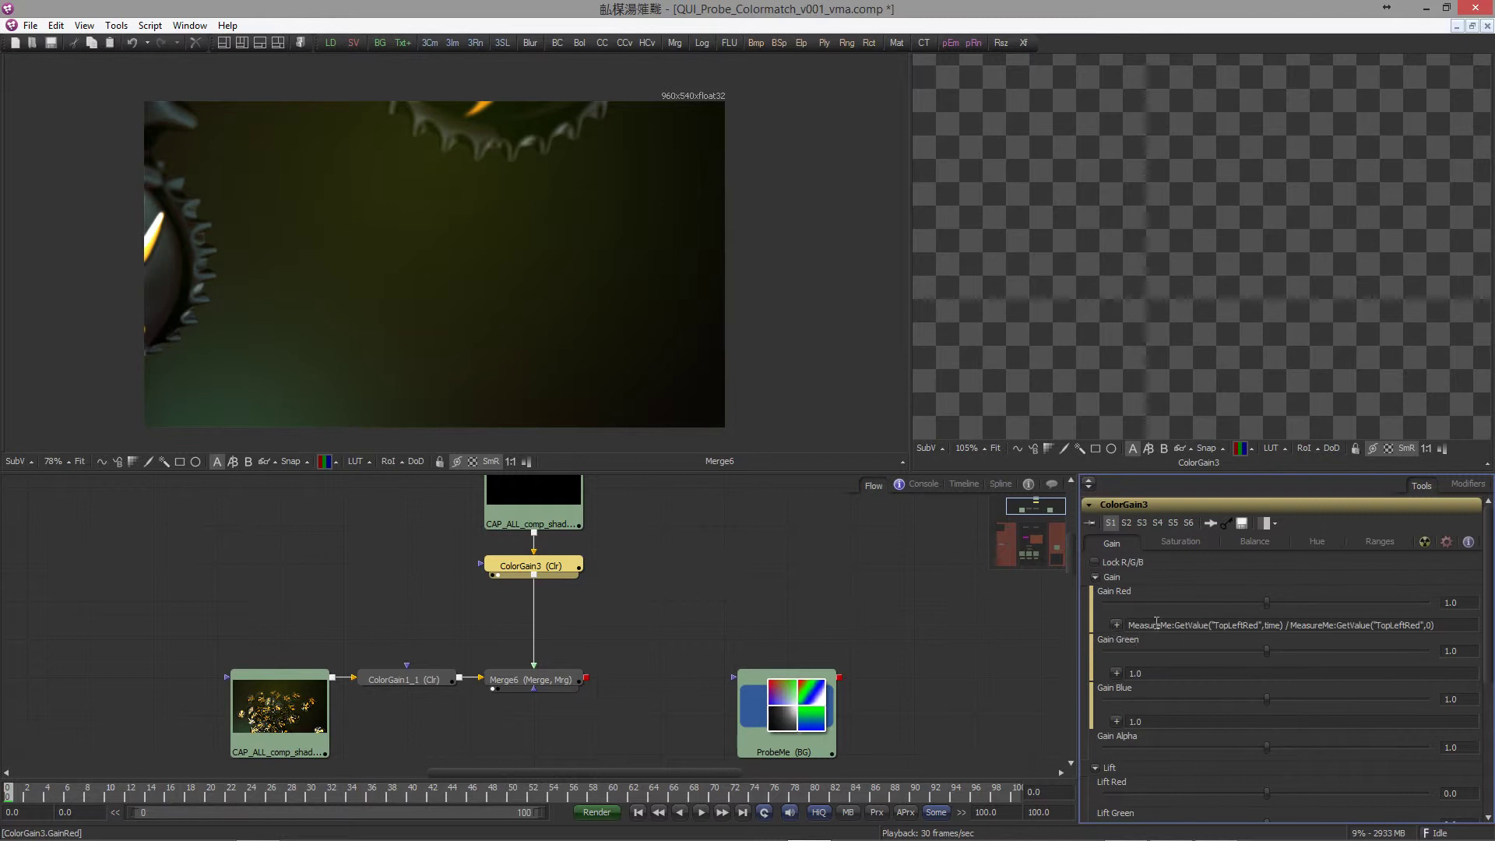
left_click_drag(1168, 626, 1128, 626)
- Replace both MeasureMe references in Gain Red's expression with ProbeMe
key("BackSpace")
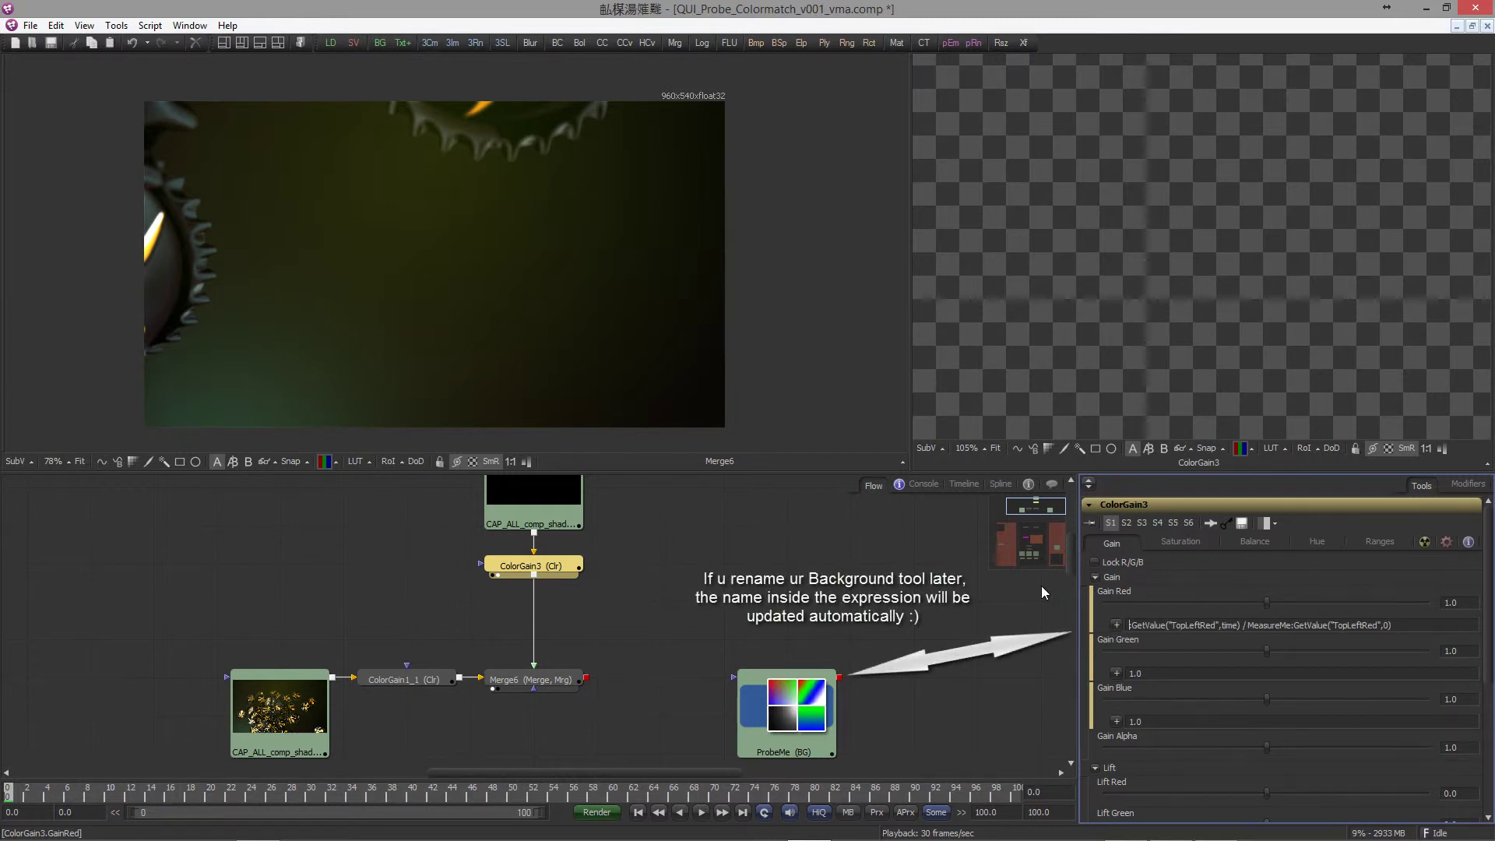
type("ProbeMe")
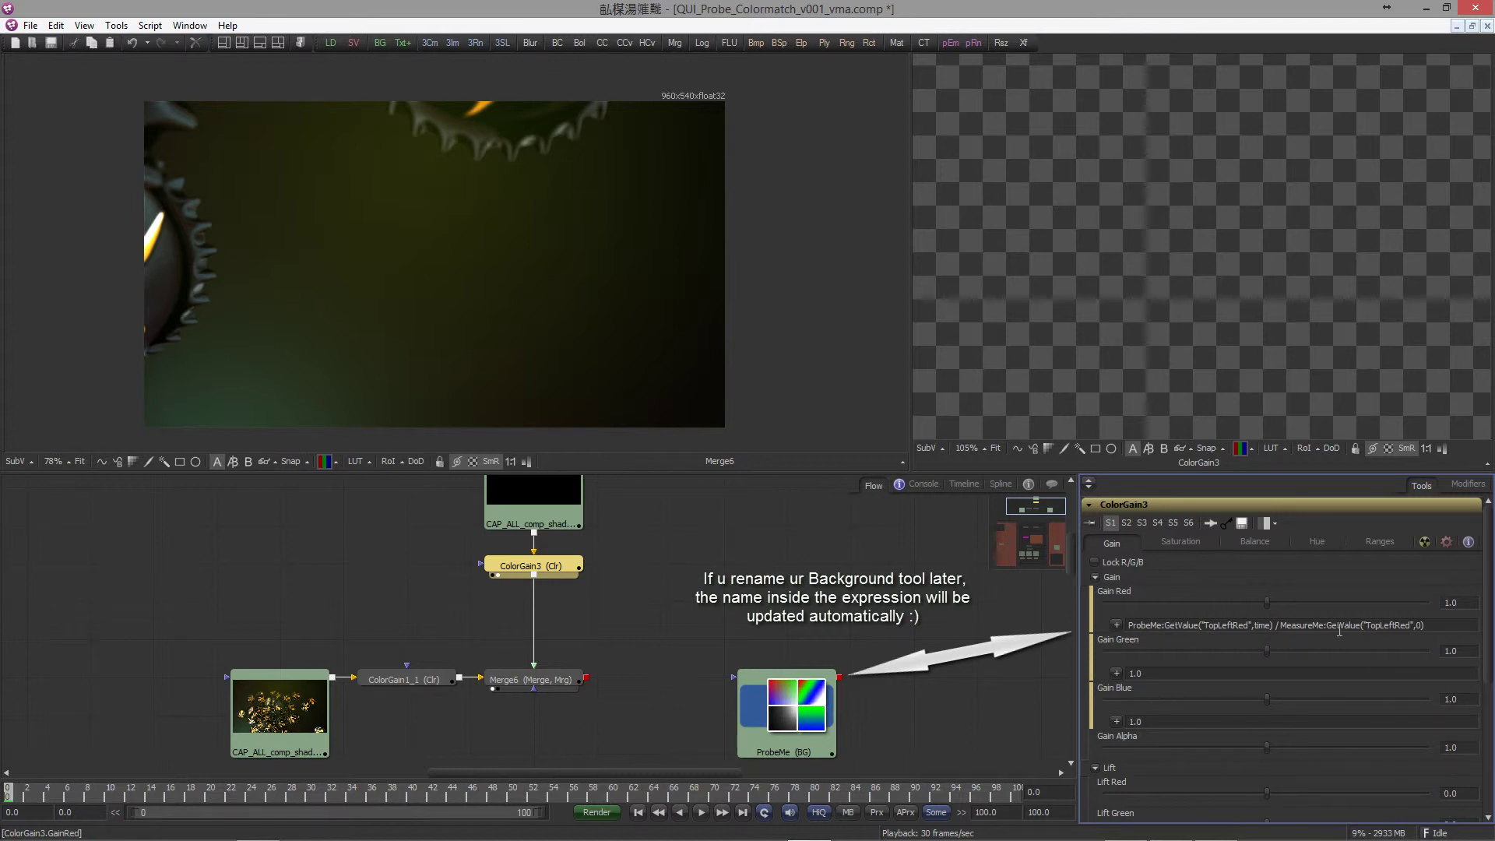
left_click_drag(1326, 626, 1272, 625)
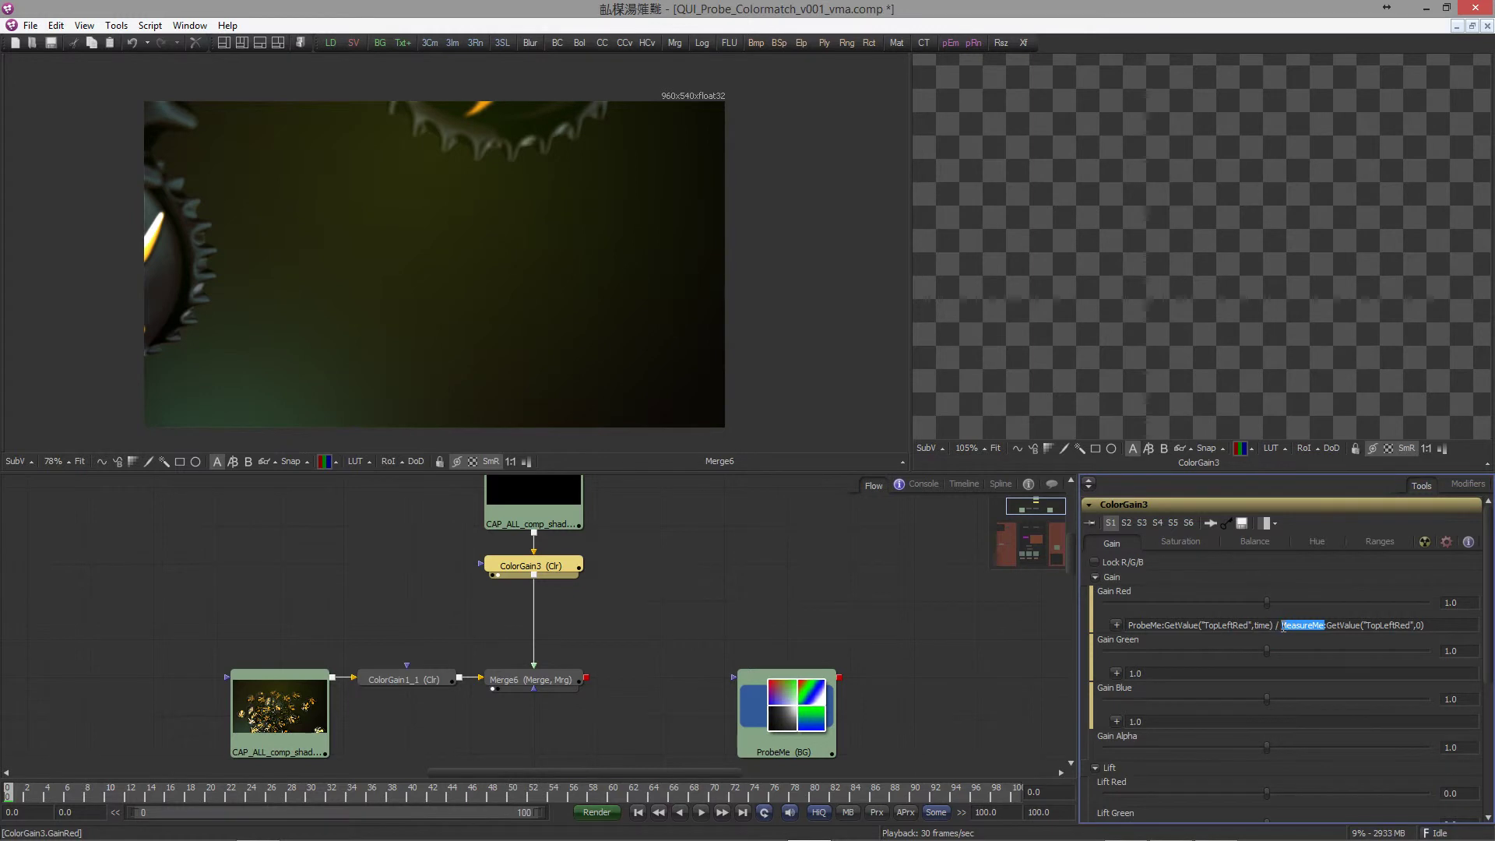
type("Probe")
- Copy the ProbeMe expression into Gain Green and Gain Blue, using TopLeftGreen and TopLeftBlue
left_click_drag(1407, 625, 1058, 621)
key("ctrl+c")
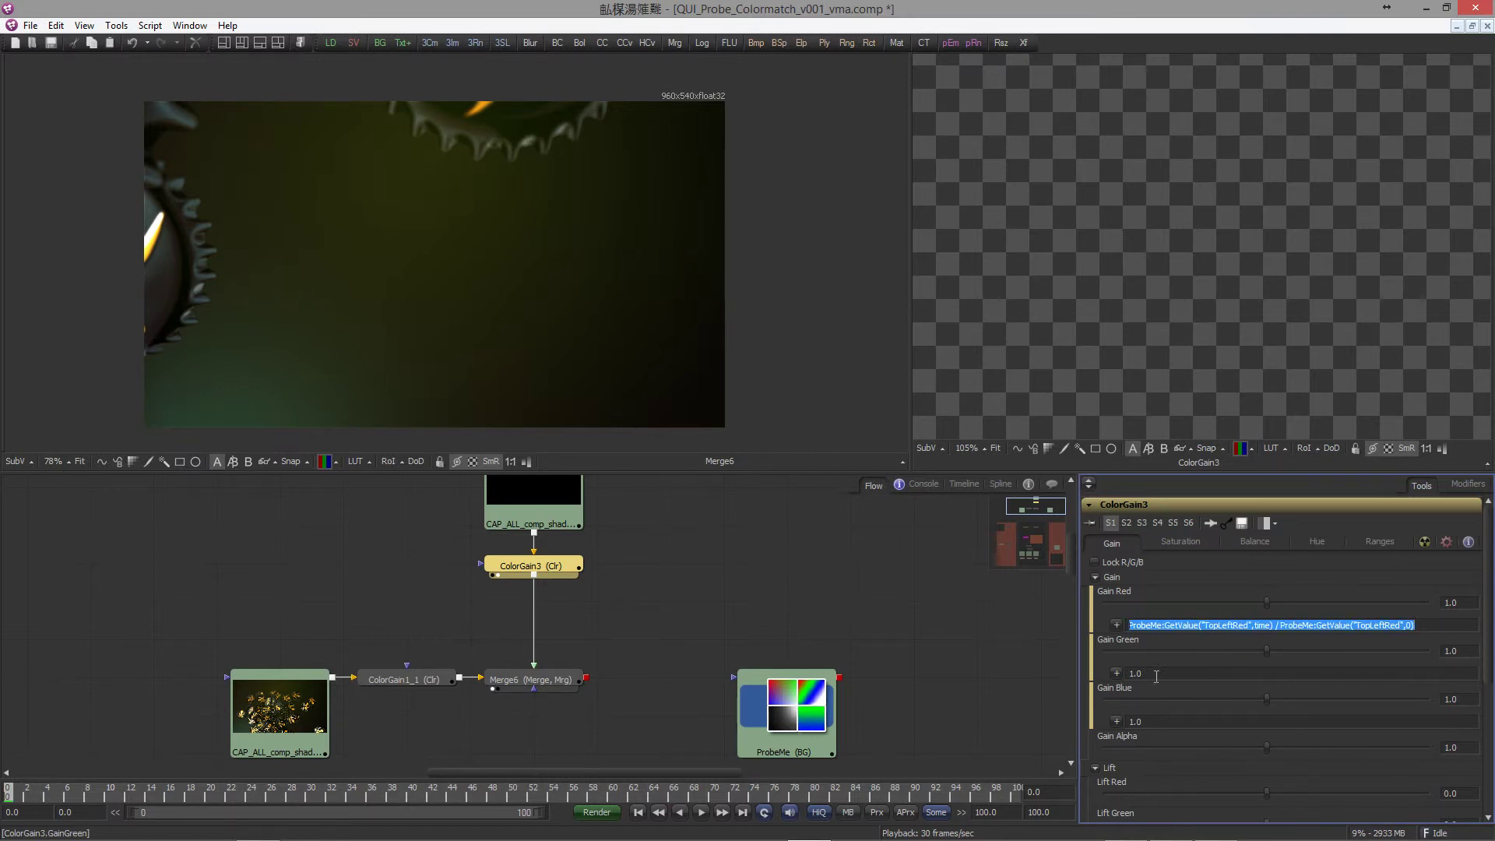
left_click(1135, 673)
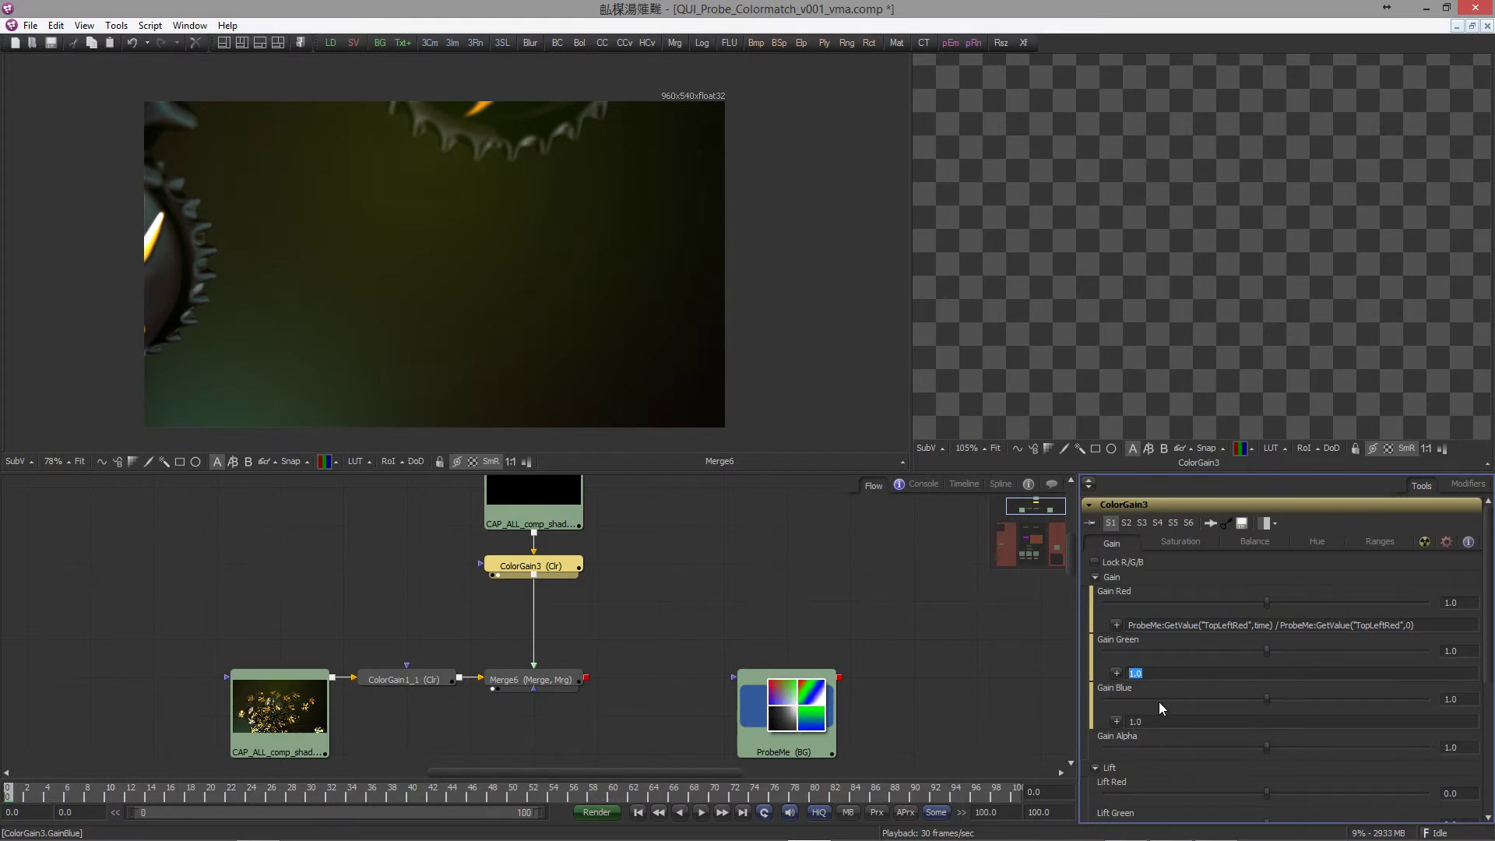
key("ctrl+v")
left_click(1129, 722)
key("ctrl+v")
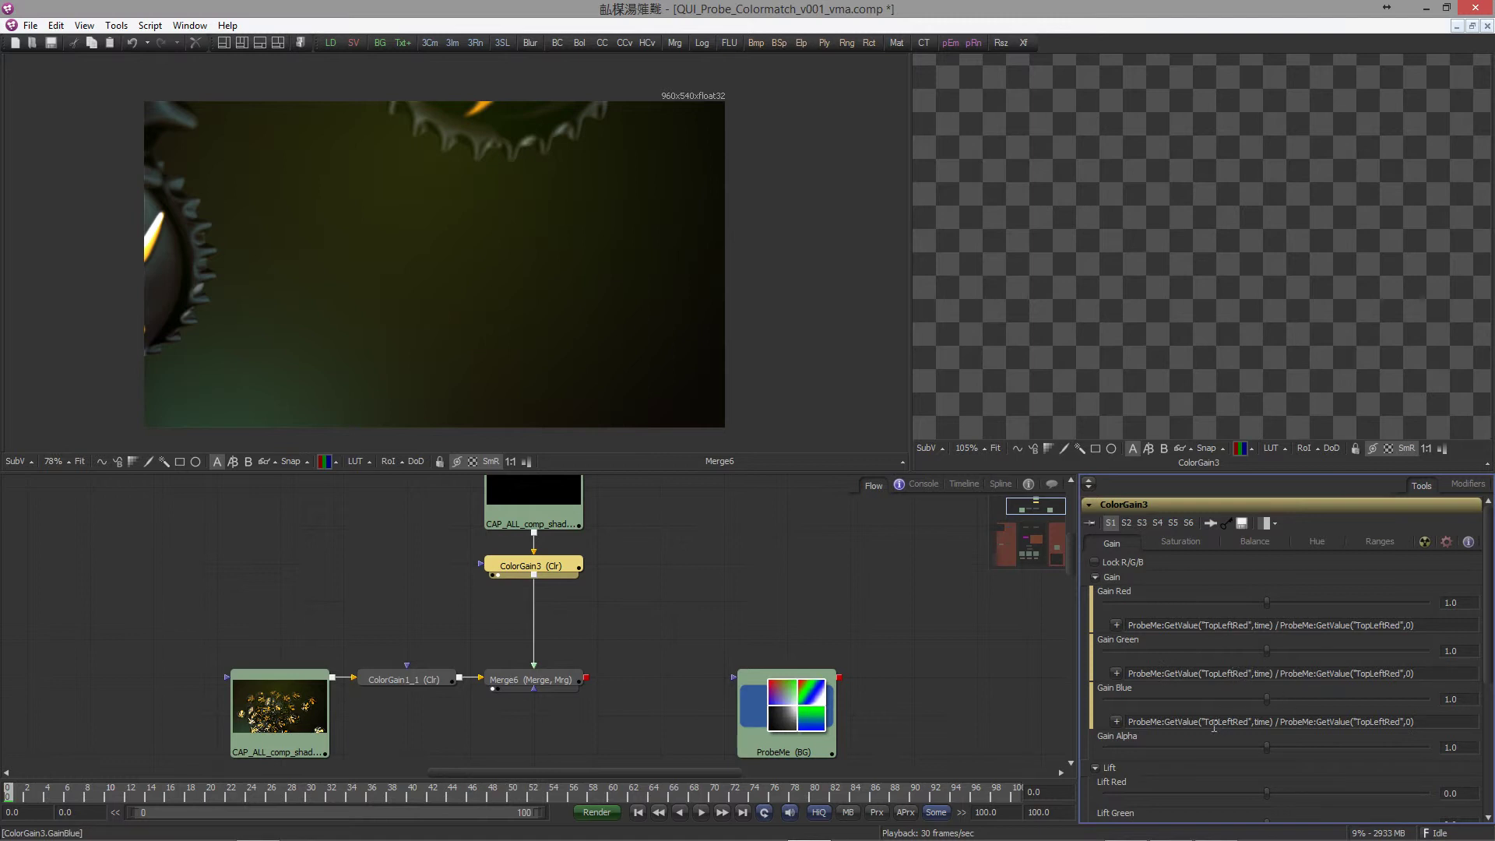
key("Tab")
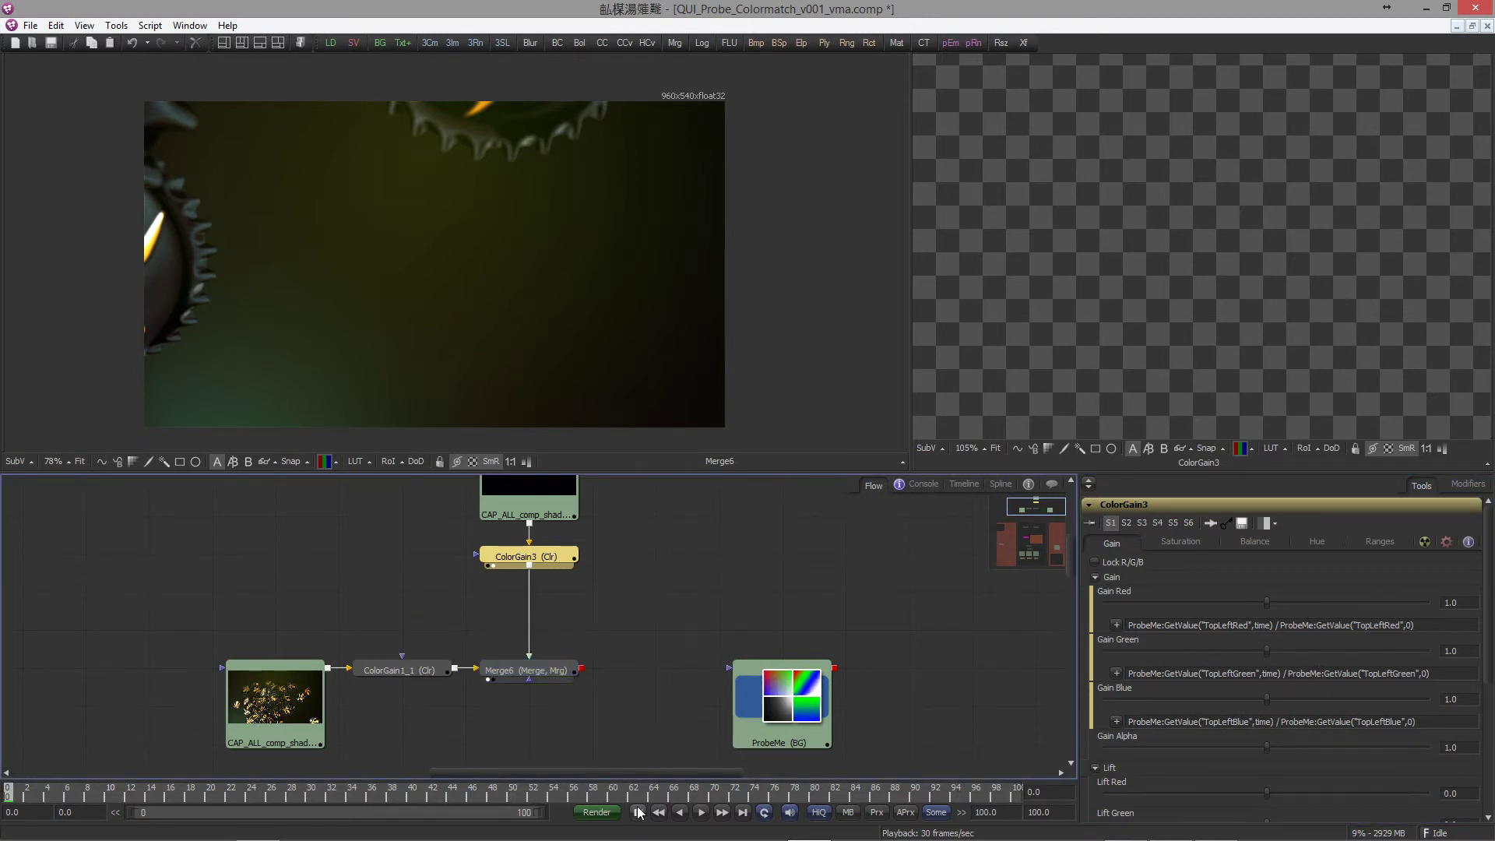
- Play the comp in a single large viewer; ColorGain3's gains vary from about 0.63 to 1.54
left_click(701, 812)
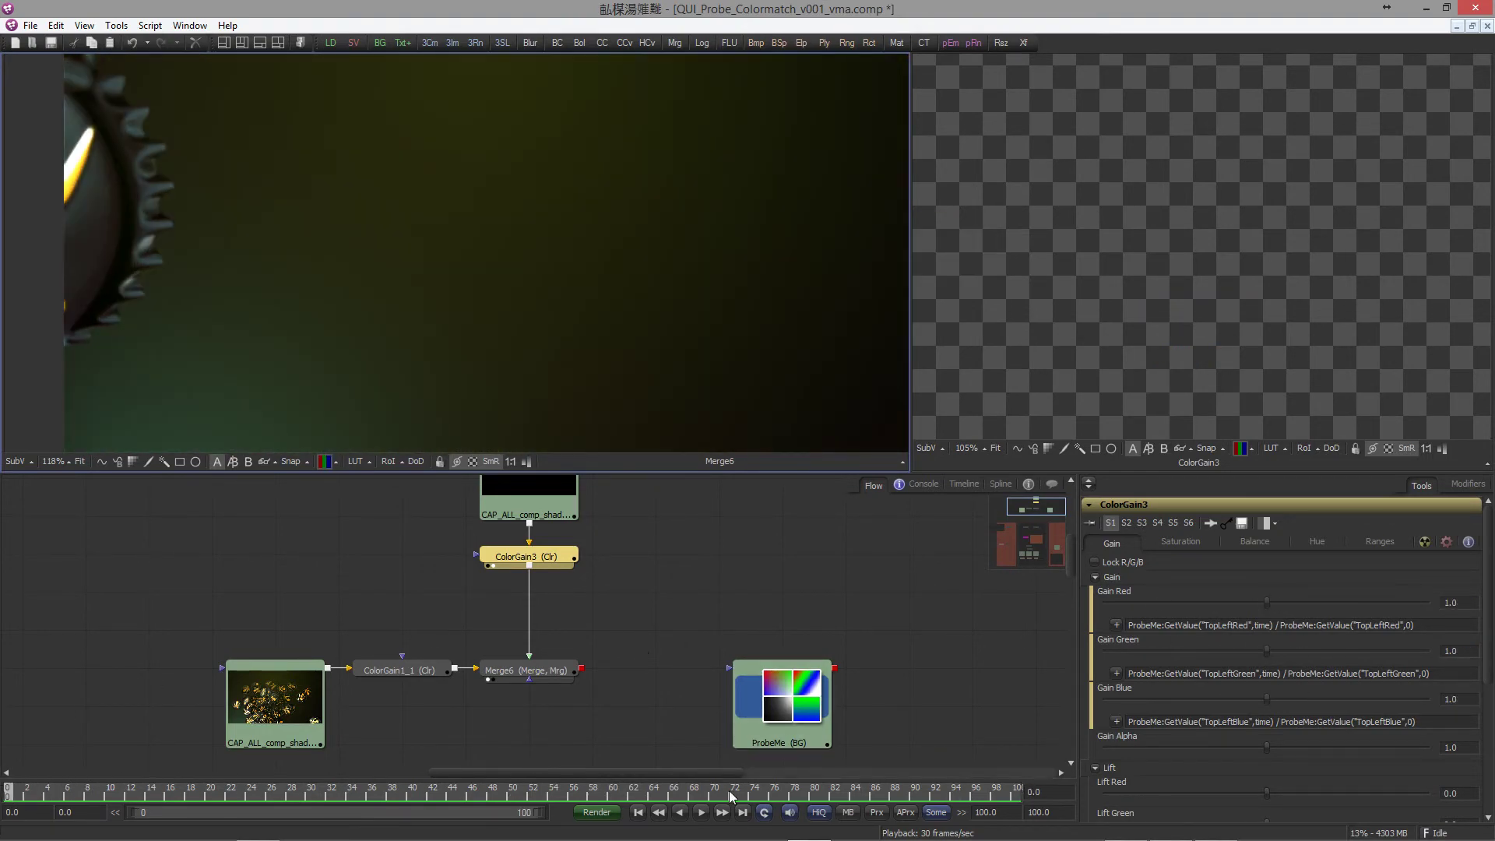
key("F4")
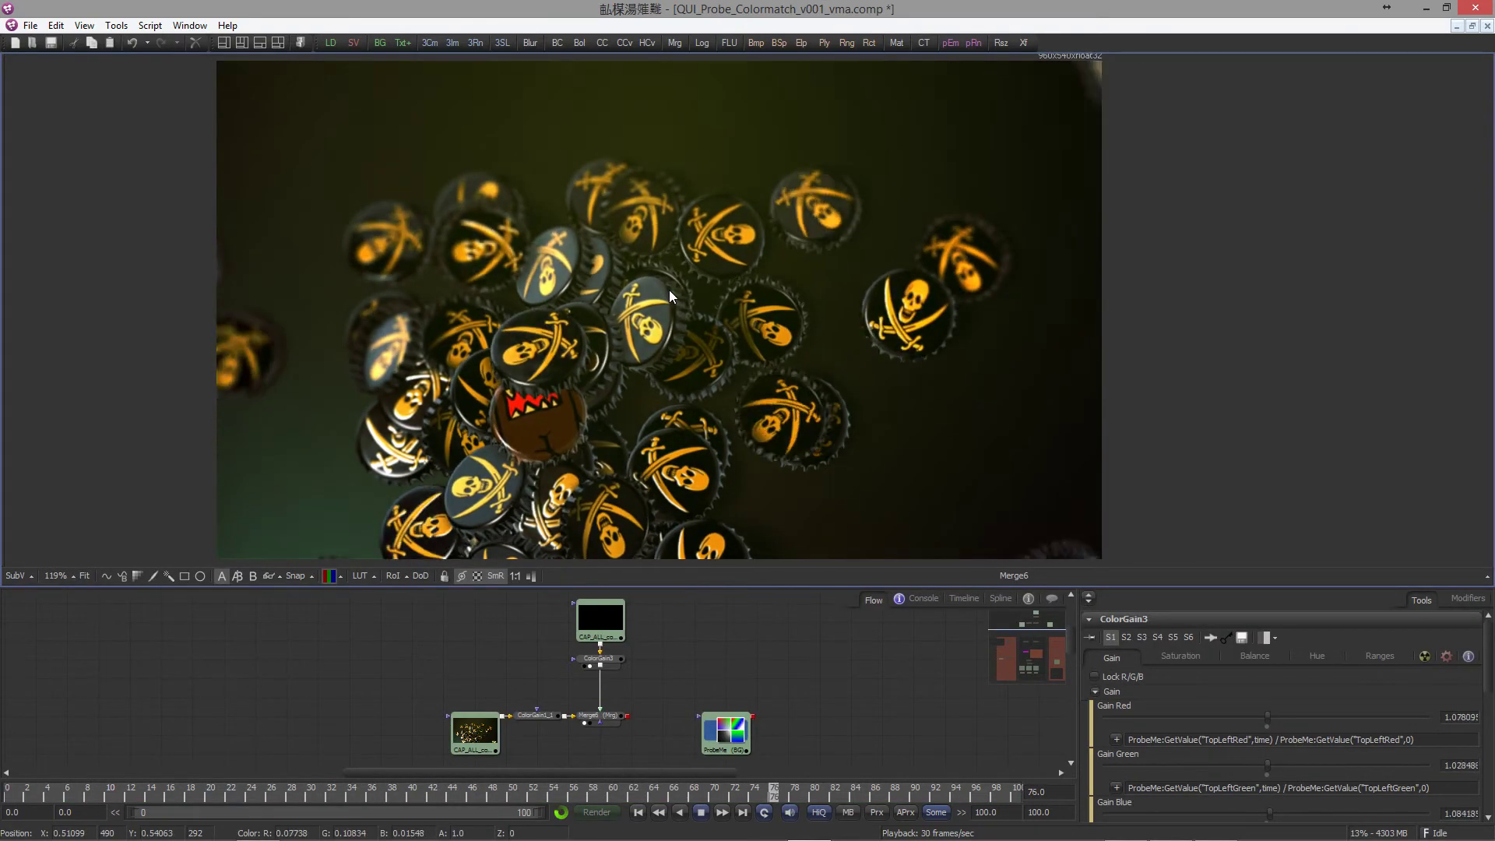